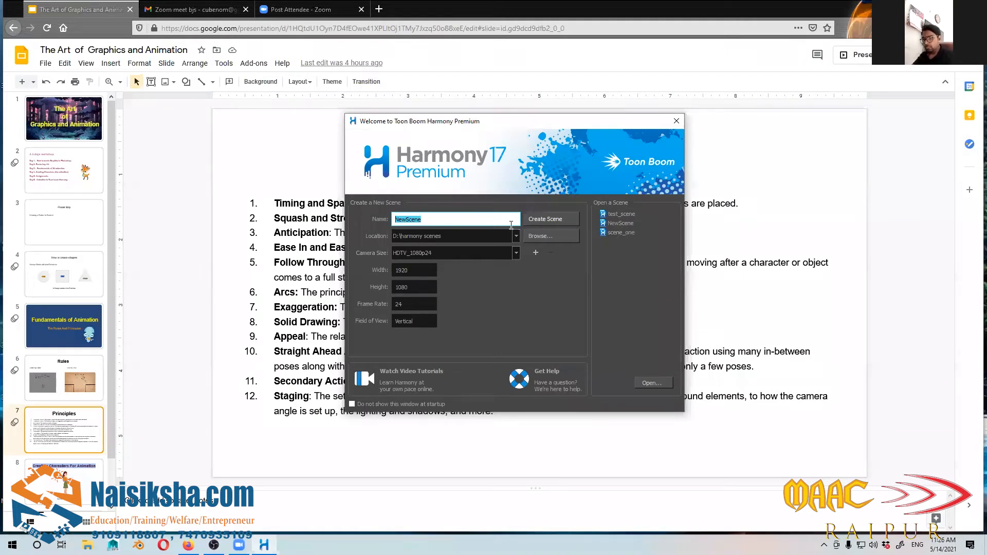
- Create a new scene named Workshop_day3 in D:\harmony scenes with the HDTV_1080p24 camera size
{"action": "type", "text": "Work"}
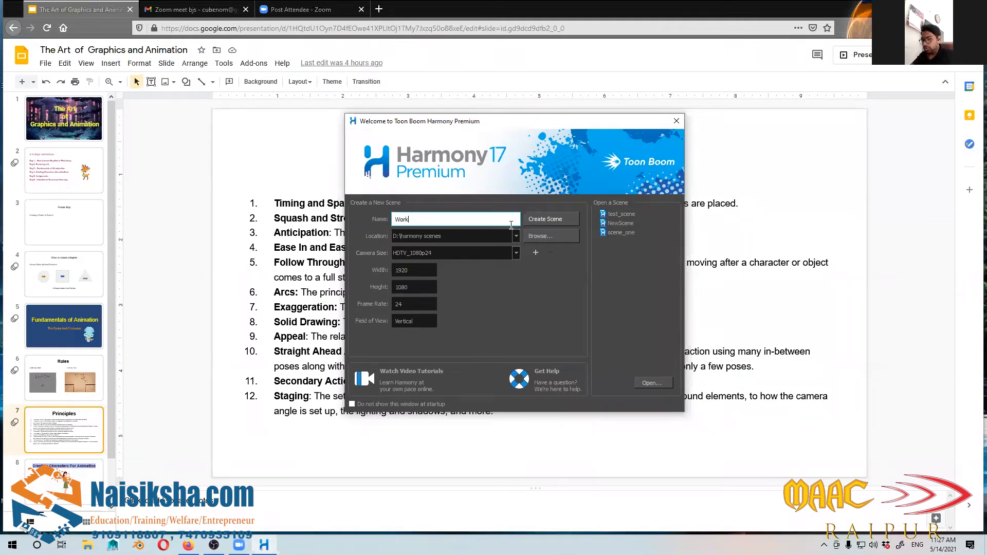
{"action": "type", "text": "shop_day3"}
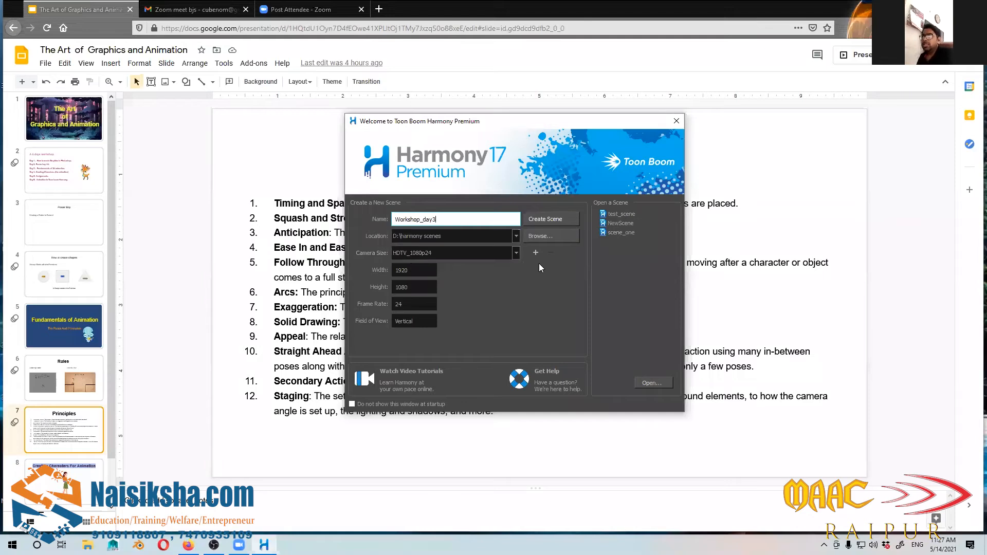
{"action": "left_click", "coordinate": [511, 253]}
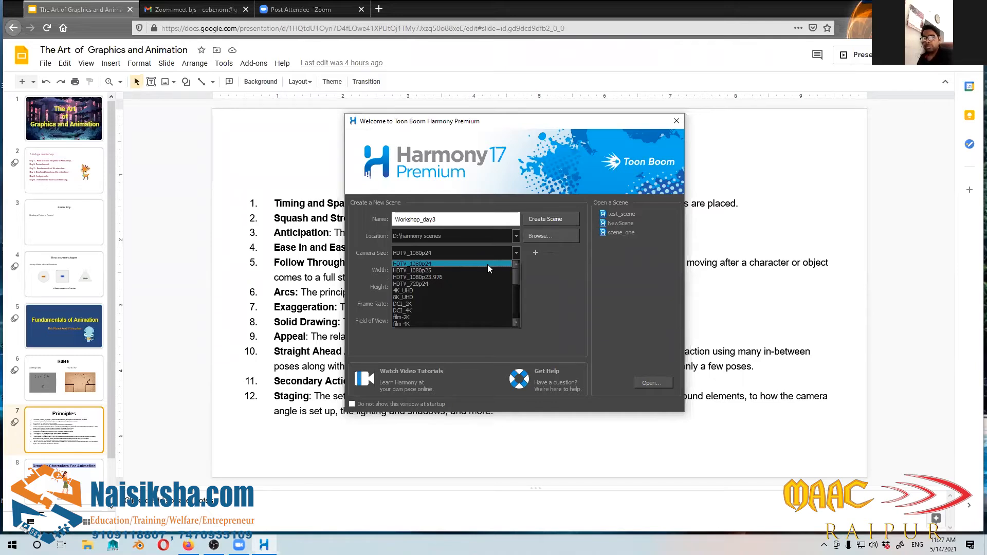
{"action": "scroll", "coordinate": [488, 264], "scroll_direction": "down", "scroll_amount": 3}
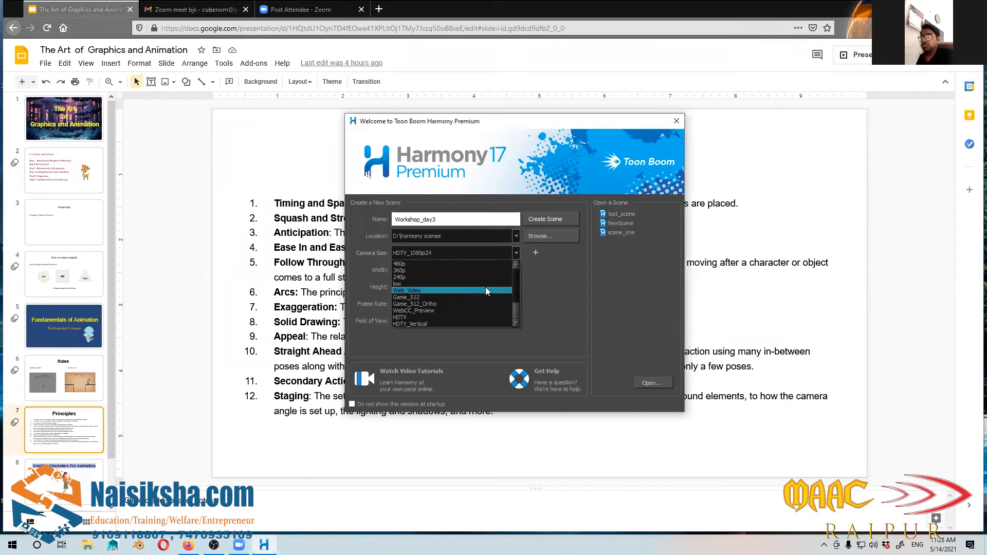
{"action": "scroll", "coordinate": [485, 287], "scroll_direction": "up", "scroll_amount": 3}
{"action": "scroll", "coordinate": [485, 287], "scroll_direction": "up", "scroll_amount": 4}
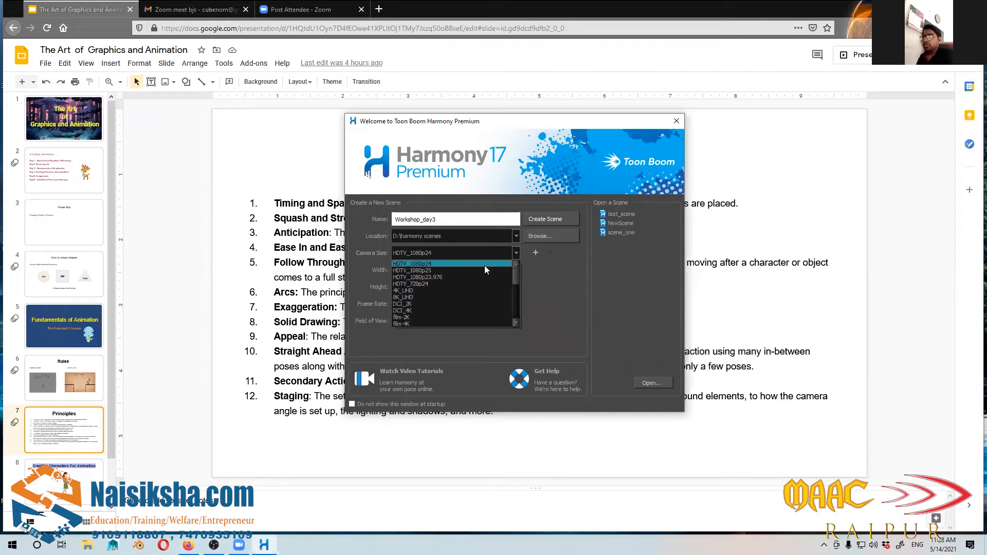
{"action": "left_click", "coordinate": [412, 263]}
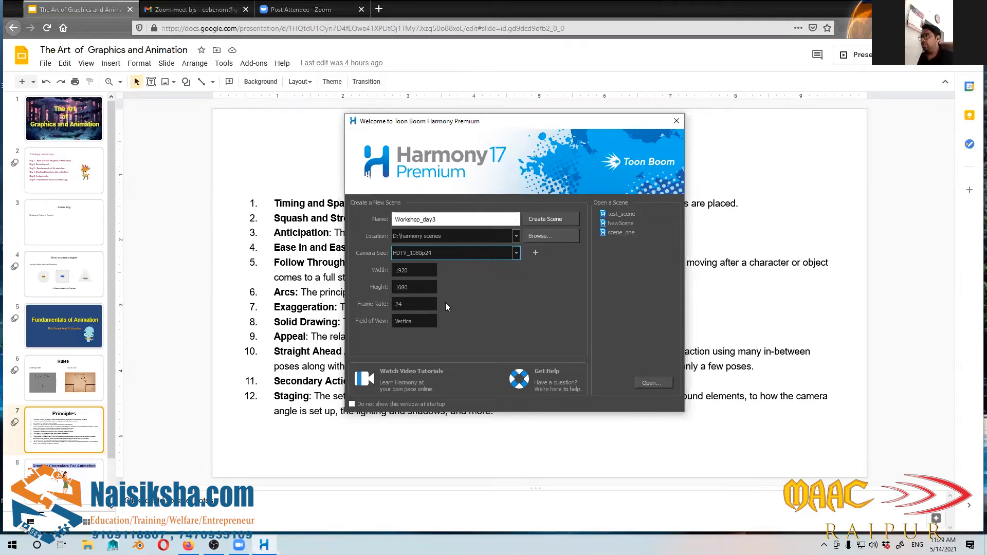
{"action": "left_click", "coordinate": [558, 217]}
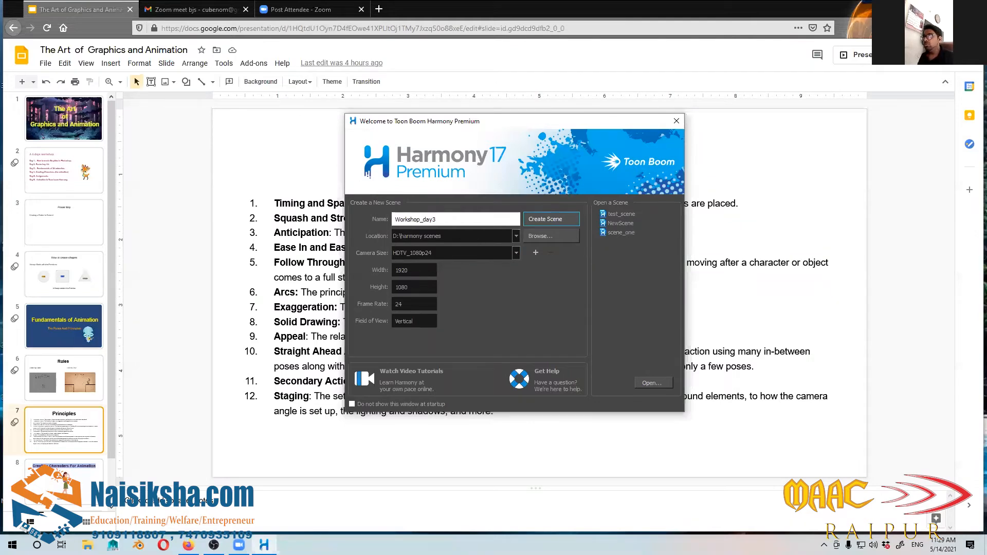
{"action": "left_click", "coordinate": [547, 217]}
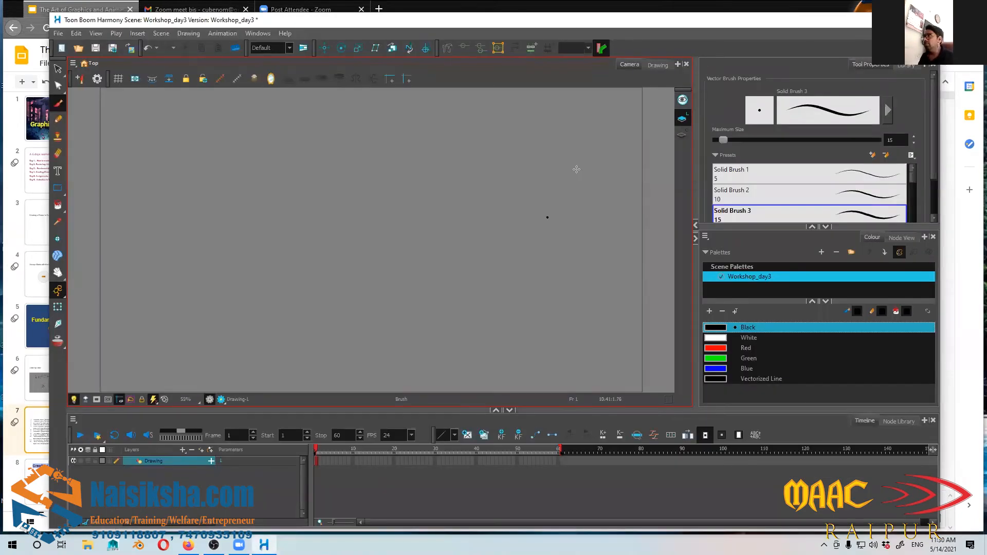
- Maximize the Harmony scene window to fill the whole screen
{"action": "left_click", "coordinate": [741, 94]}
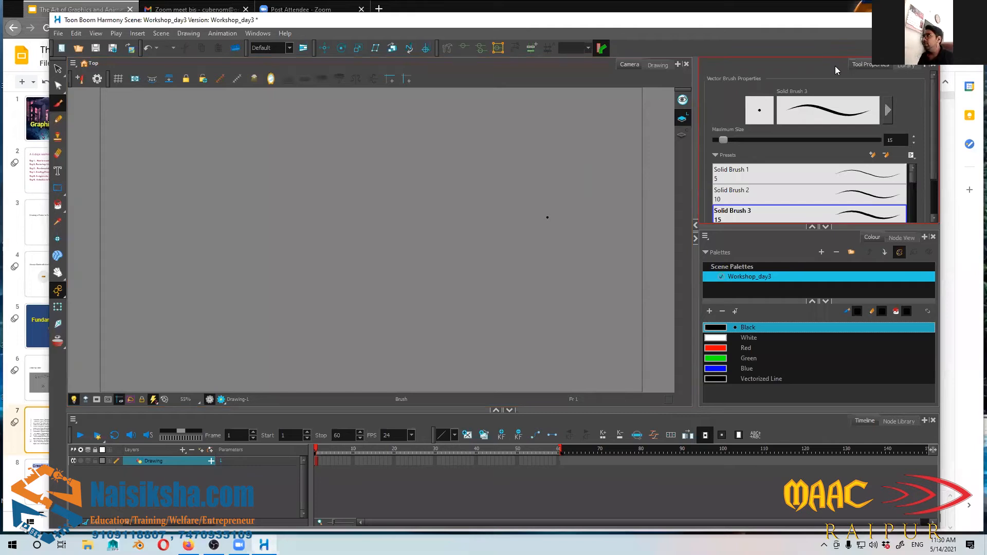
{"action": "left_click", "coordinate": [905, 20]}
{"action": "left_click", "coordinate": [684, 70]}
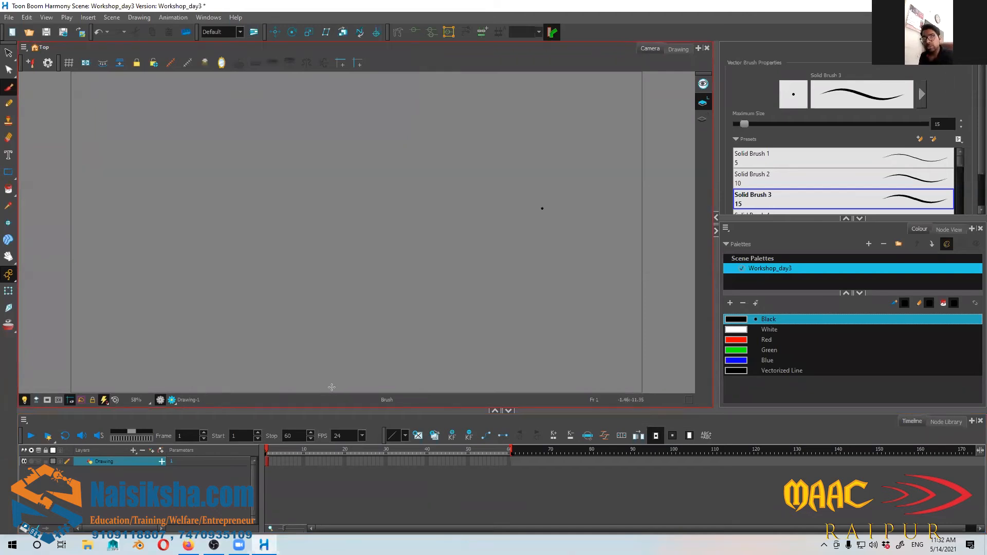
- Examine the camera frame in the Camera view from different positions and at several zoom levels
{"action": "mouse_move", "coordinate": [360, 287]}
{"action": "left_mouse_down"}
{"action": "mouse_move", "coordinate": [304, 337]}
{"action": "mouse_move", "coordinate": [428, 244]}
{"action": "left_mouse_up"}
{"action": "left_click_drag", "start_coordinate": [391, 307], "coordinate": [399, 295]}
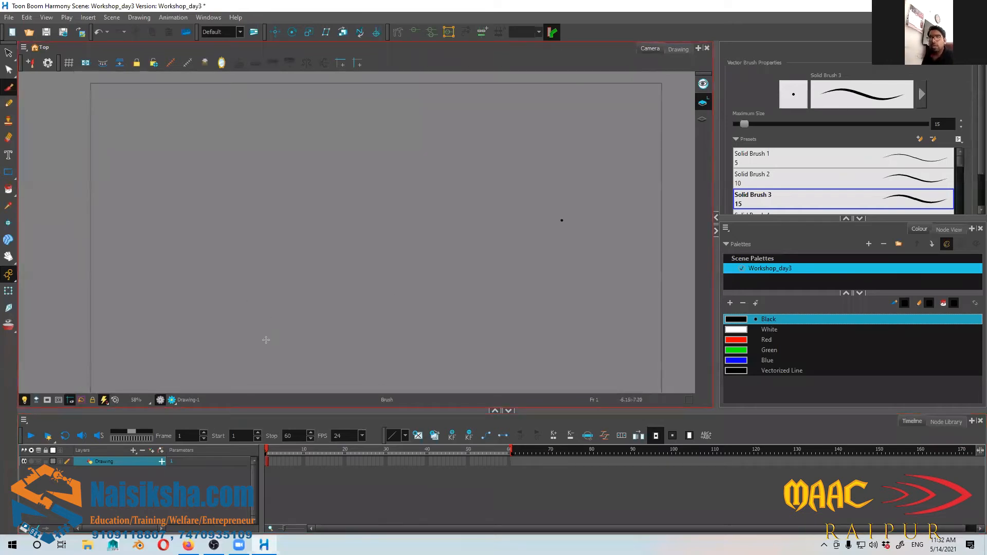
{"action": "left_click_drag", "start_coordinate": [410, 283], "coordinate": [385, 288]}
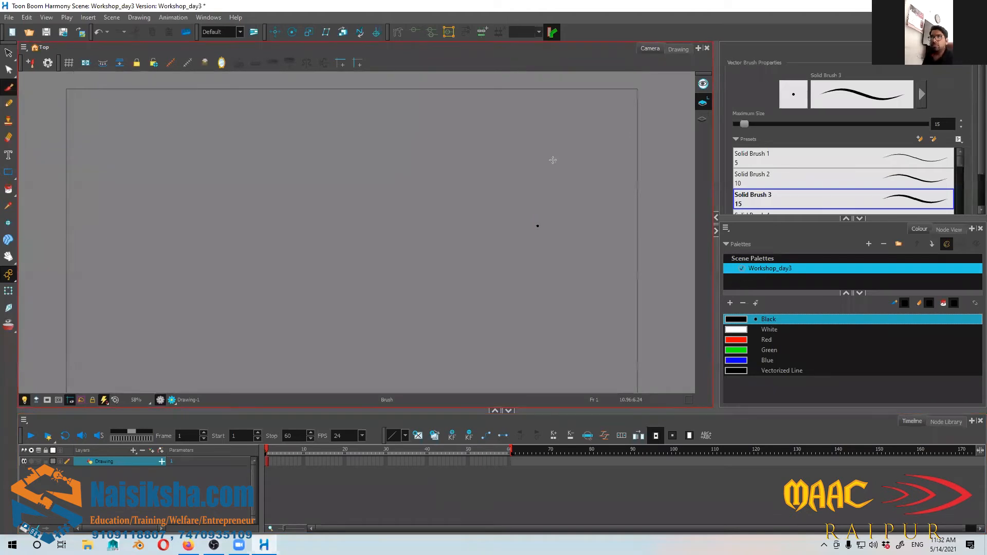
{"action": "left_click_drag", "start_coordinate": [331, 266], "coordinate": [352, 262]}
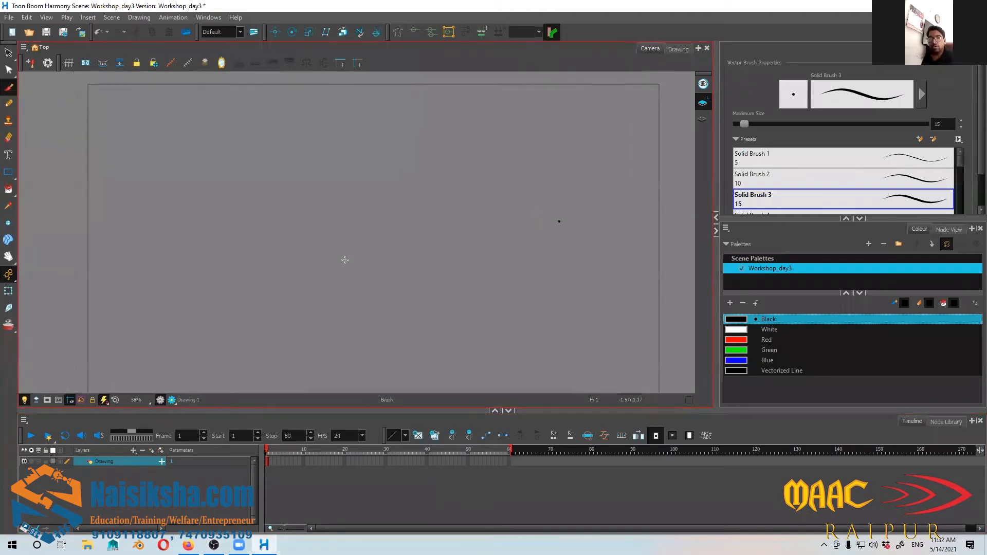
{"action": "key", "text": "1"}
{"action": "key", "text": "1"}
{"action": "key", "text": "2"}
{"action": "key", "text": "2"}
{"action": "key", "text": "1"}
{"action": "key", "text": "1"}
{"action": "key", "text": "1"}
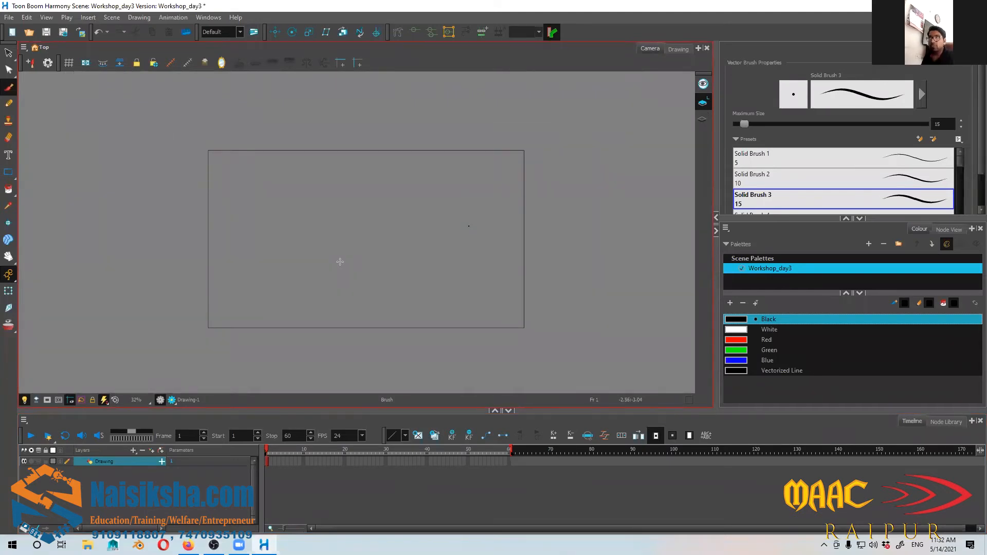
{"action": "key", "text": "2"}
{"action": "key", "text": "2"}
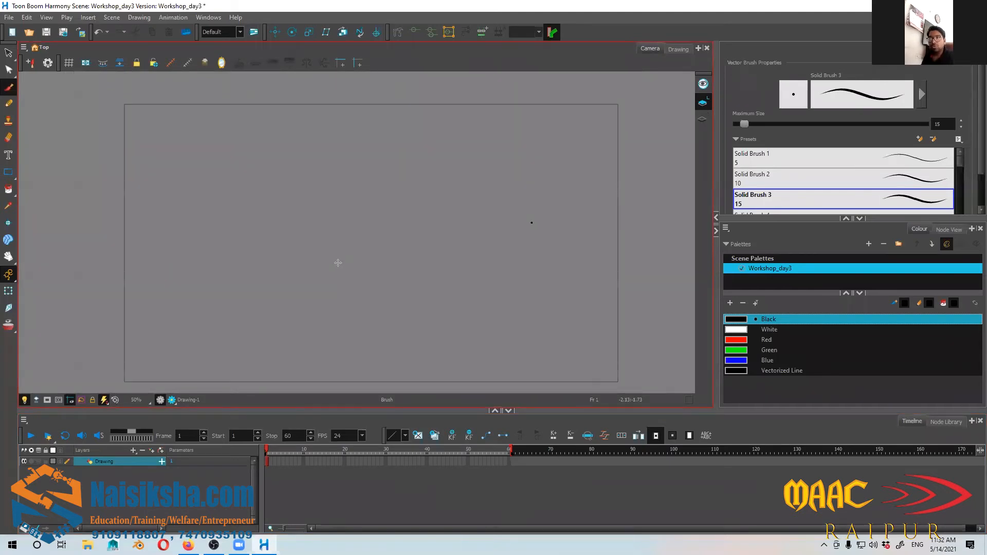
{"action": "mouse_move", "coordinate": [410, 278]}
{"action": "left_mouse_down"}
{"action": "mouse_move", "coordinate": [379, 289]}
{"action": "mouse_move", "coordinate": [412, 307]}
{"action": "mouse_move", "coordinate": [418, 325]}
{"action": "mouse_move", "coordinate": [400, 269]}
{"action": "mouse_move", "coordinate": [381, 293]}
{"action": "mouse_move", "coordinate": [422, 313]}
{"action": "mouse_move", "coordinate": [423, 256]}
{"action": "mouse_move", "coordinate": [434, 257]}
{"action": "mouse_move", "coordinate": [418, 267]}
{"action": "left_mouse_up"}
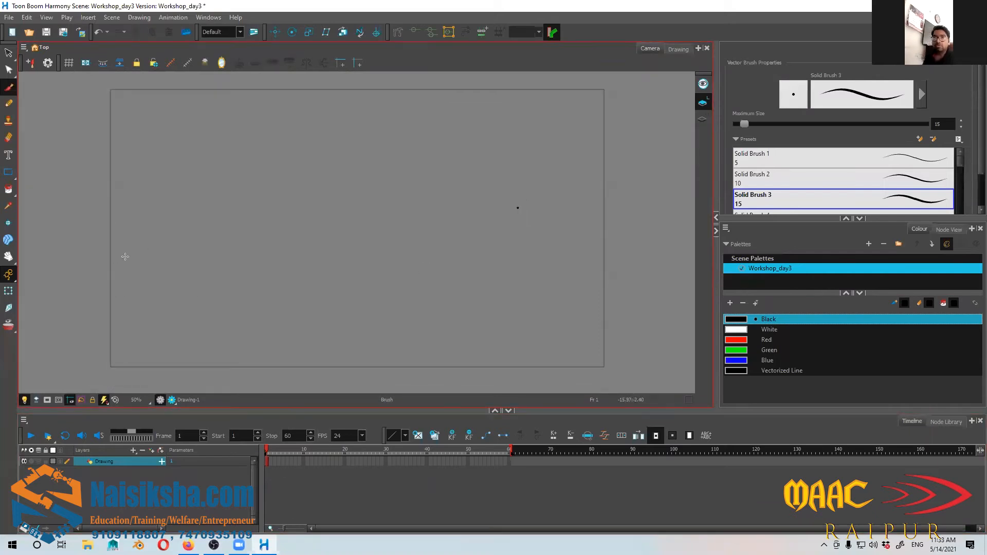
- Select the stray brush dot inside the camera frame and delete it
{"action": "left_click", "coordinate": [9, 70]}
{"action": "left_click_drag", "start_coordinate": [521, 182], "coordinate": [520, 185]}
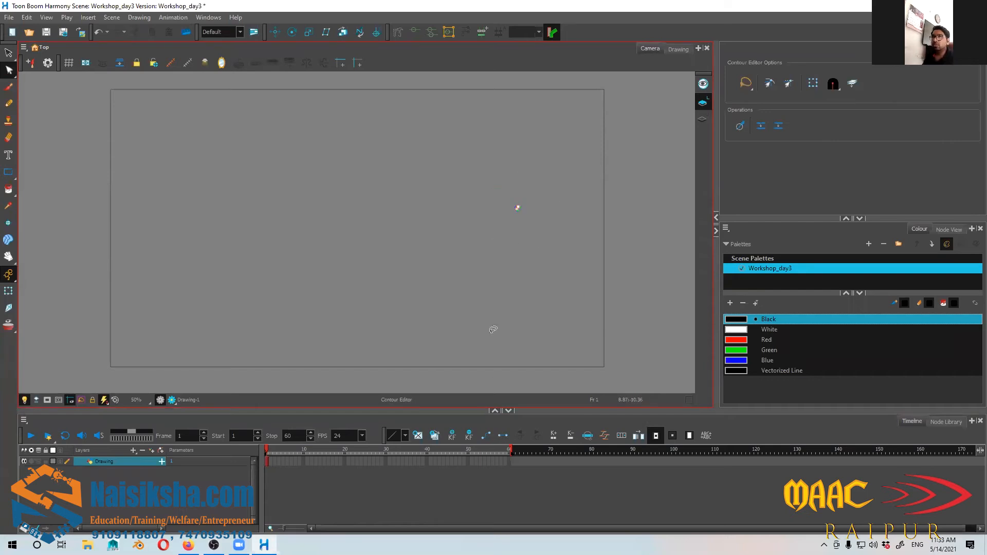
{"action": "key", "text": "alt+s"}
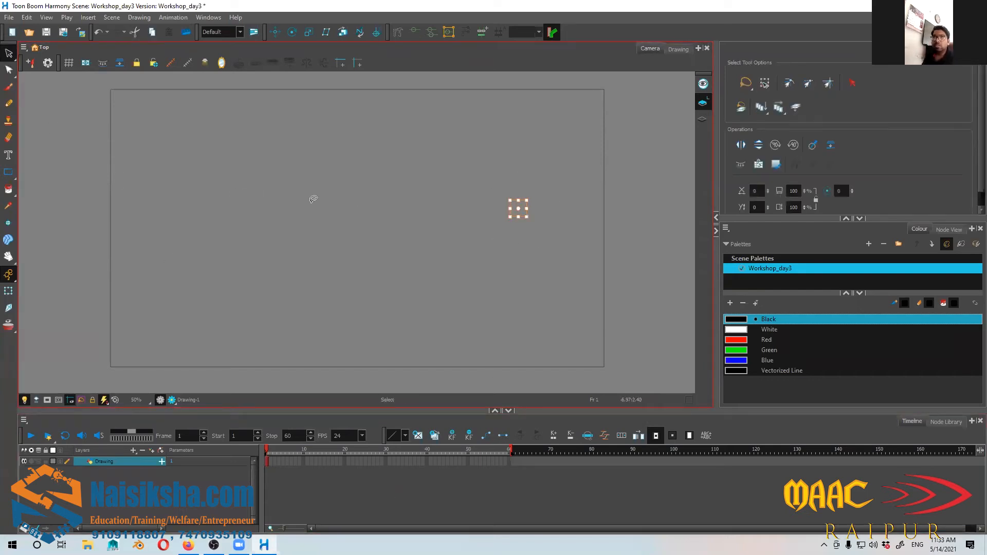
{"action": "mouse_move", "coordinate": [532, 167]}
{"action": "left_mouse_down"}
{"action": "mouse_move", "coordinate": [486, 267]}
{"action": "mouse_move", "coordinate": [421, 340]}
{"action": "left_mouse_up"}
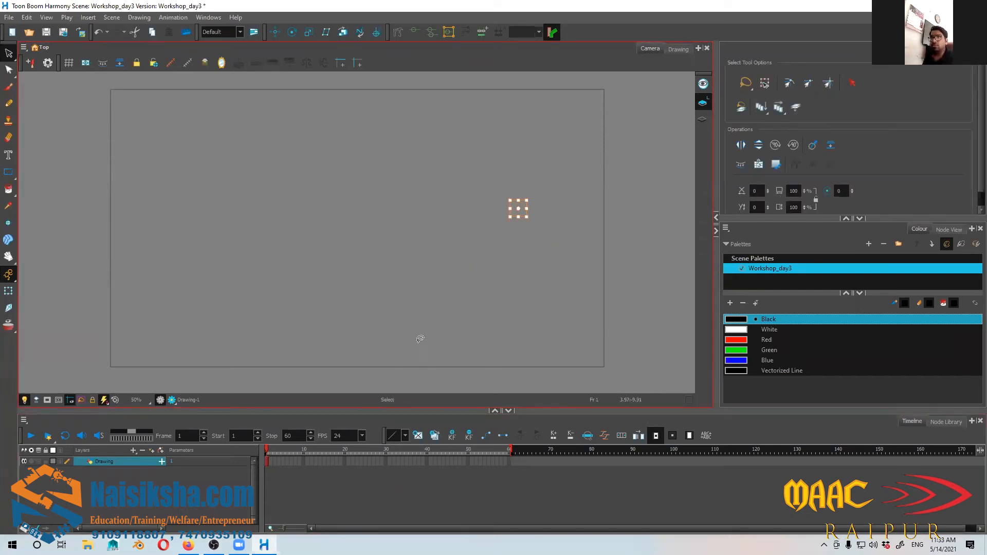
{"action": "key", "text": "Delete"}
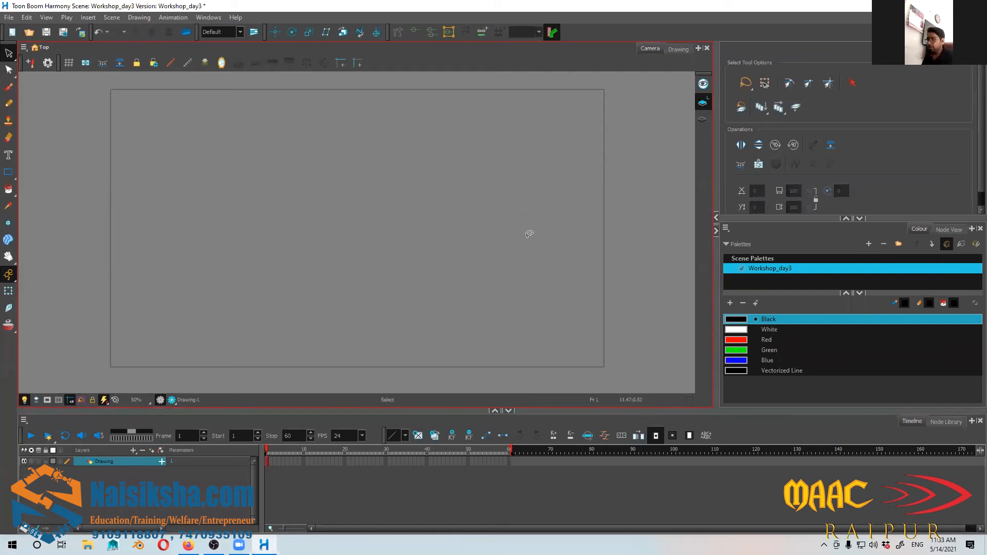
{"action": "mouse_move", "coordinate": [455, 254]}
{"action": "left_mouse_down"}
{"action": "mouse_move", "coordinate": [488, 271]}
{"action": "mouse_move", "coordinate": [466, 231]}
{"action": "mouse_move", "coordinate": [459, 236]}
{"action": "left_mouse_up"}
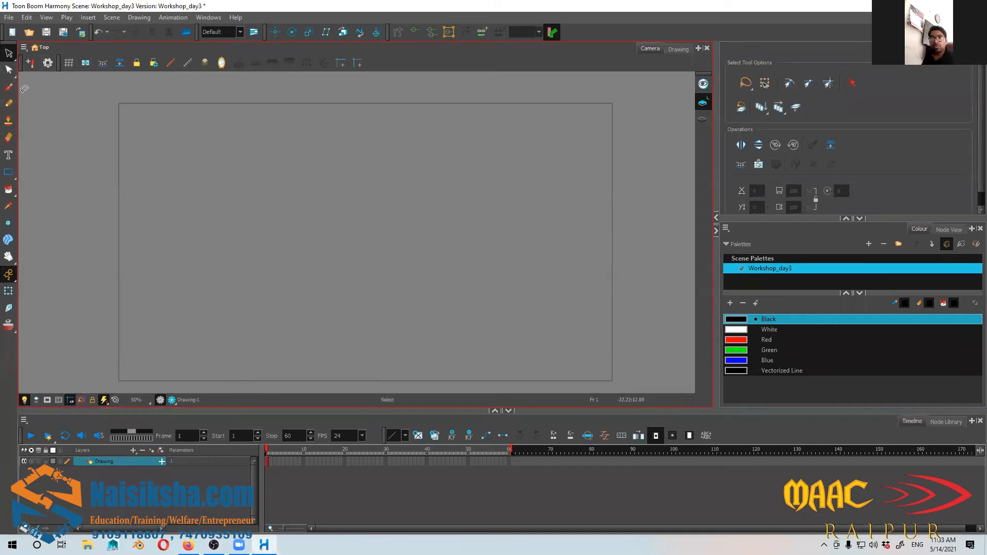
- Activate the Brush tool for drawing in the camera frame
{"action": "key", "text": "alt+b"}
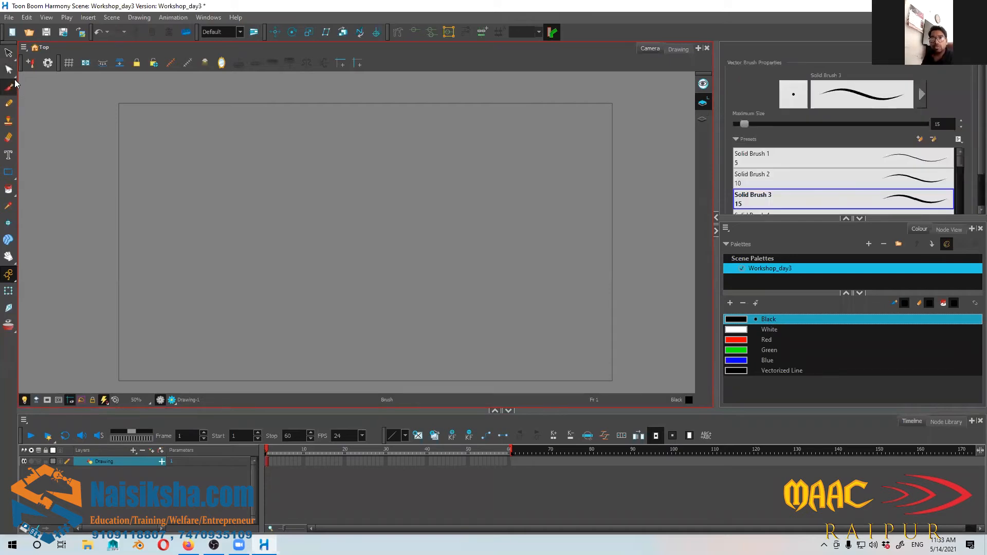
{"action": "key", "text": "space"}
{"action": "mouse_move", "coordinate": [370, 285]}
{"action": "left_mouse_down"}
{"action": "mouse_move", "coordinate": [384, 276]}
{"action": "mouse_move", "coordinate": [370, 291]}
{"action": "left_mouse_up"}
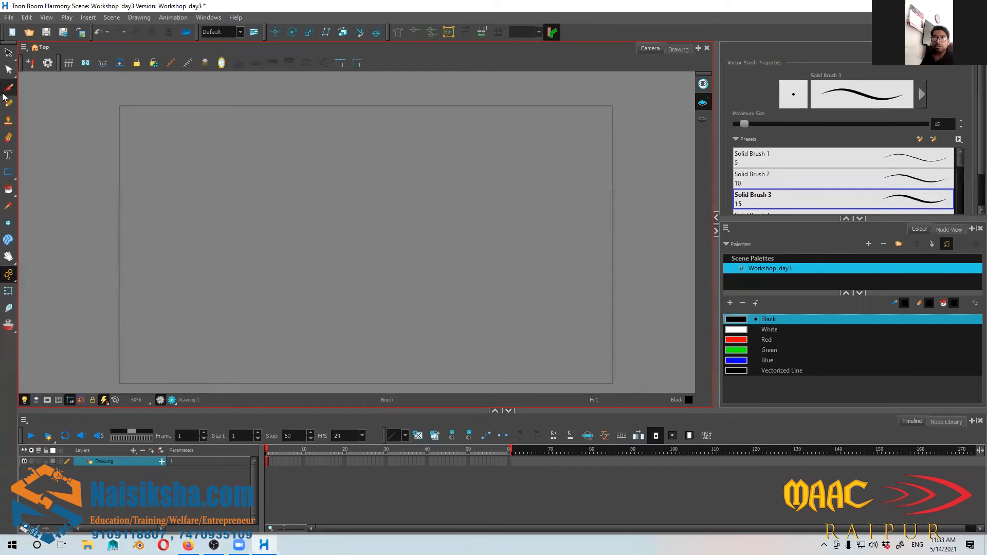
{"action": "left_click_drag", "start_coordinate": [377, 271], "coordinate": [368, 268]}
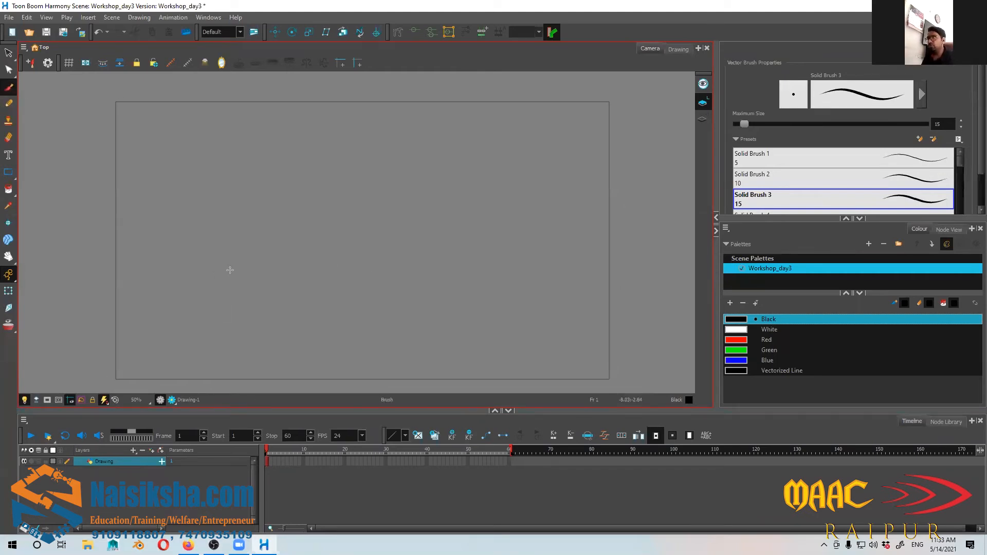
{"action": "left_click_drag", "start_coordinate": [275, 241], "coordinate": [297, 233]}
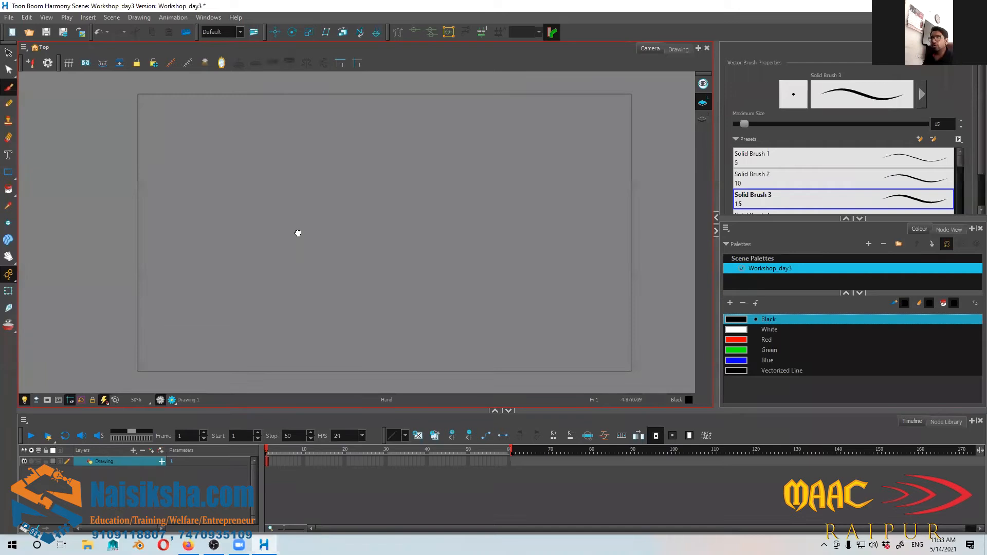
{"action": "left_click_drag", "start_coordinate": [295, 275], "coordinate": [296, 283]}
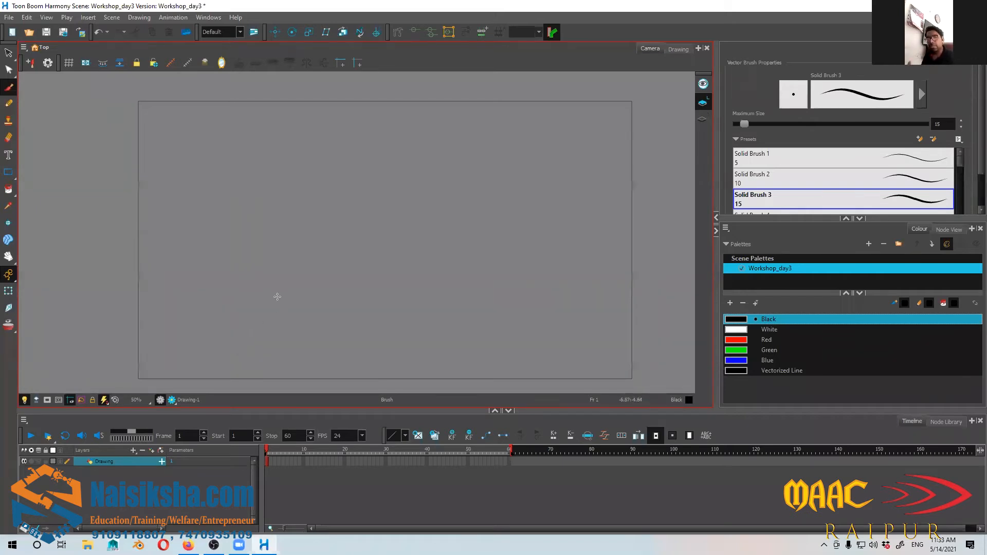
{"action": "key", "text": "space"}
{"action": "left_click_drag", "start_coordinate": [331, 294], "coordinate": [333, 282]}
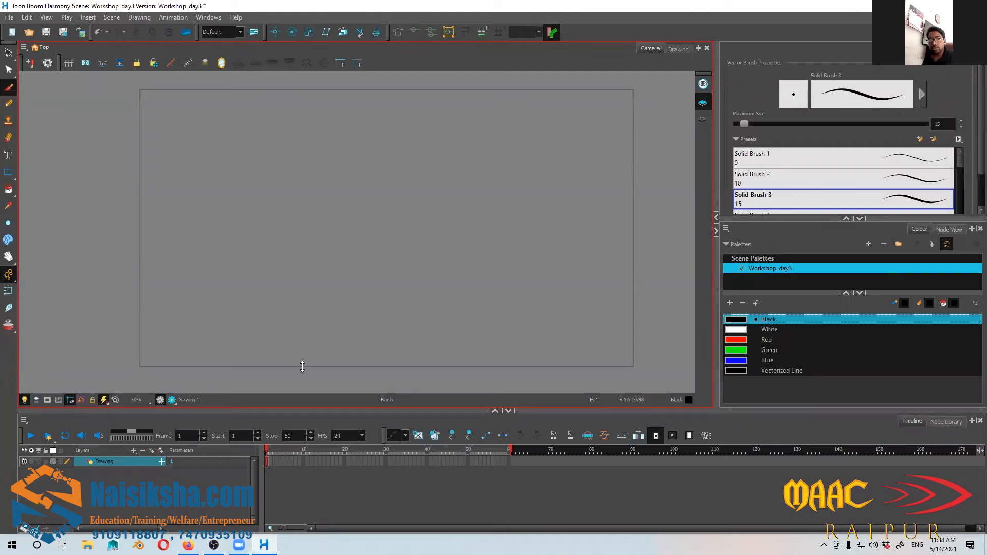
- Inspect frame 2 of the Drawing layer in the timeline and return to frame 1
{"action": "left_click", "coordinate": [270, 449]}
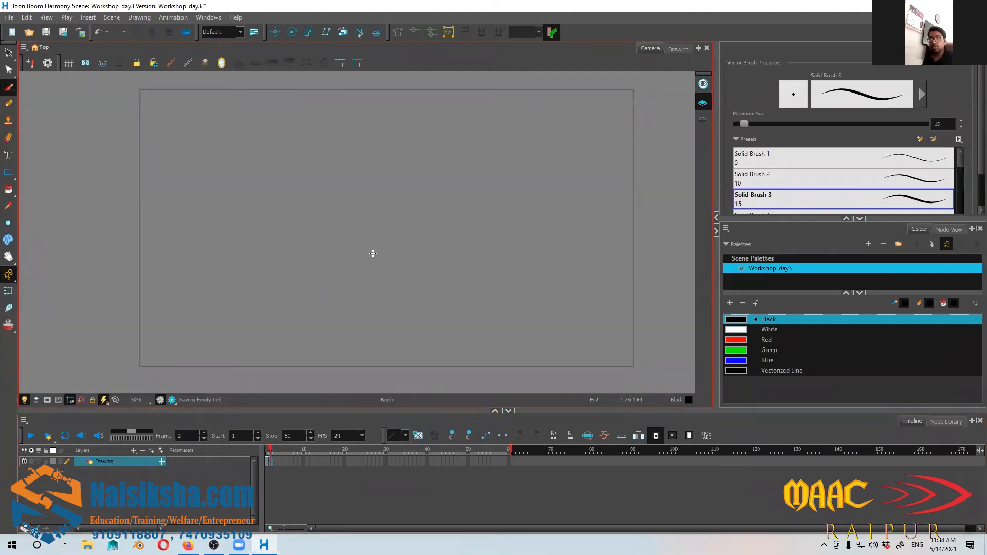
{"action": "left_click", "coordinate": [267, 449]}
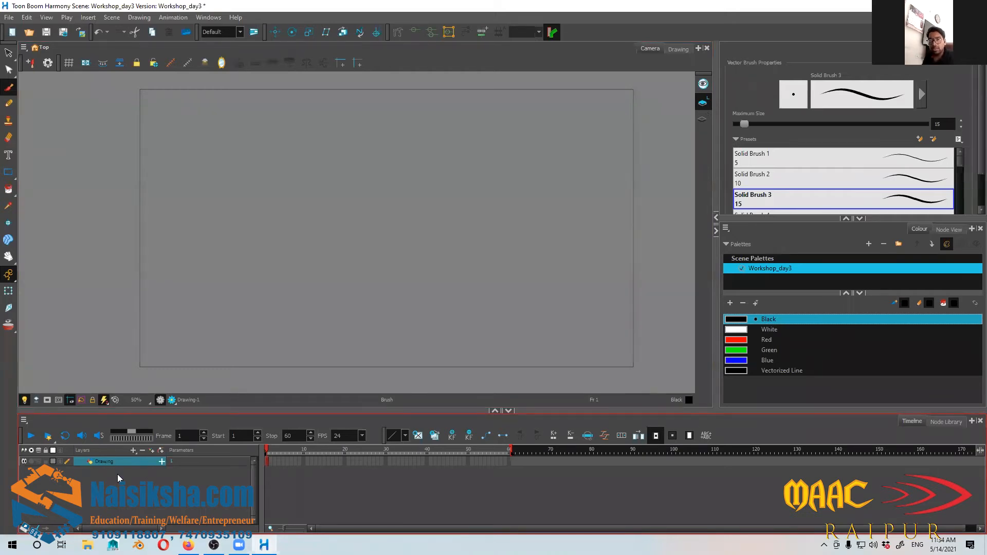
{"action": "key", "text": "space"}
{"action": "mouse_move", "coordinate": [444, 270]}
{"action": "left_mouse_down"}
{"action": "mouse_move", "coordinate": [397, 253]}
{"action": "mouse_move", "coordinate": [452, 261]}
{"action": "mouse_move", "coordinate": [468, 273]}
{"action": "mouse_move", "coordinate": [484, 247]}
{"action": "left_mouse_up"}
{"action": "left_click_drag", "start_coordinate": [363, 220], "coordinate": [356, 230]}
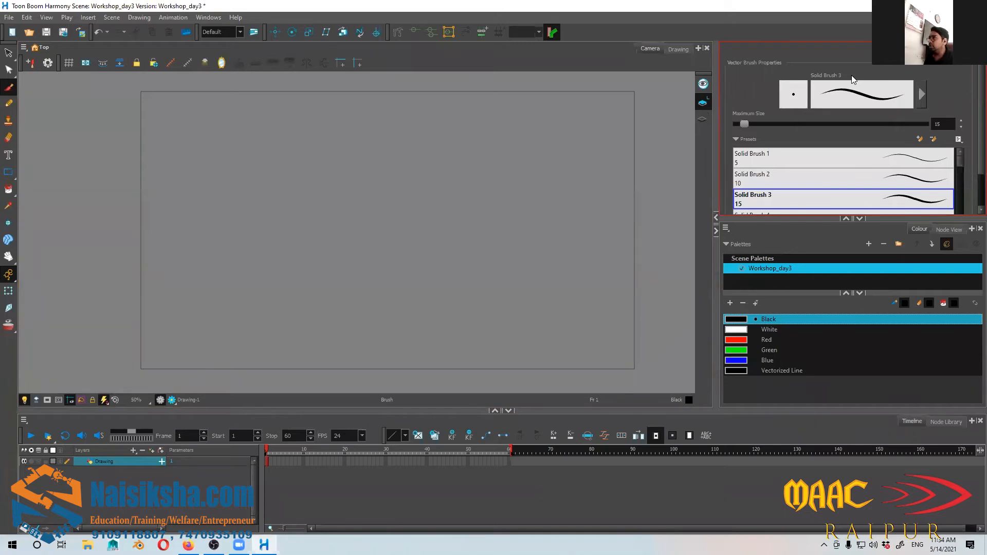
- Test a maximum brush size of 26.4 with a black squiggle in the frame and undo the stroke
{"action": "mouse_move", "coordinate": [744, 125]}
{"action": "left_mouse_down"}
{"action": "mouse_move", "coordinate": [756, 124]}
{"action": "mouse_move", "coordinate": [744, 129]}
{"action": "left_mouse_up"}
{"action": "left_click_drag", "start_coordinate": [402, 191], "coordinate": [455, 237]}
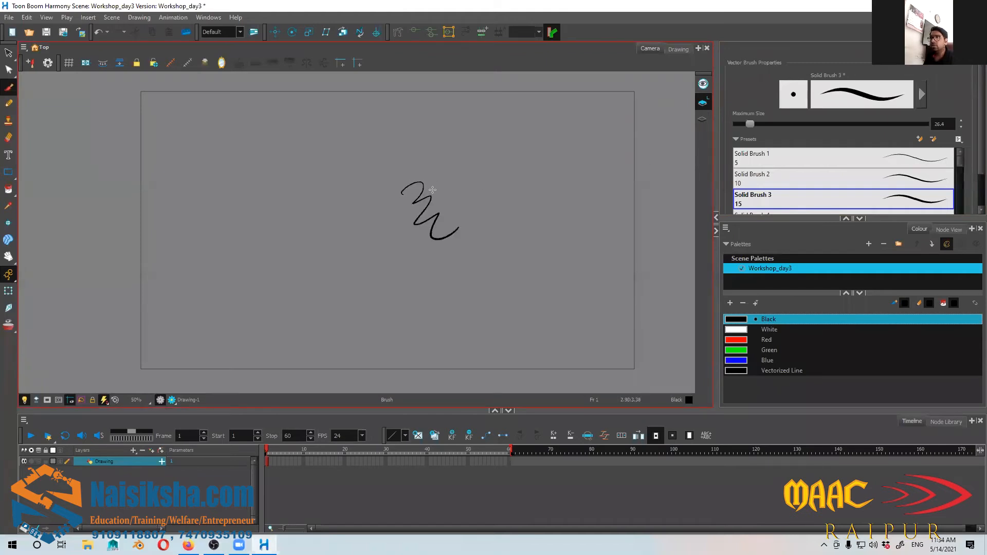
{"action": "key", "text": "ctrl+z"}
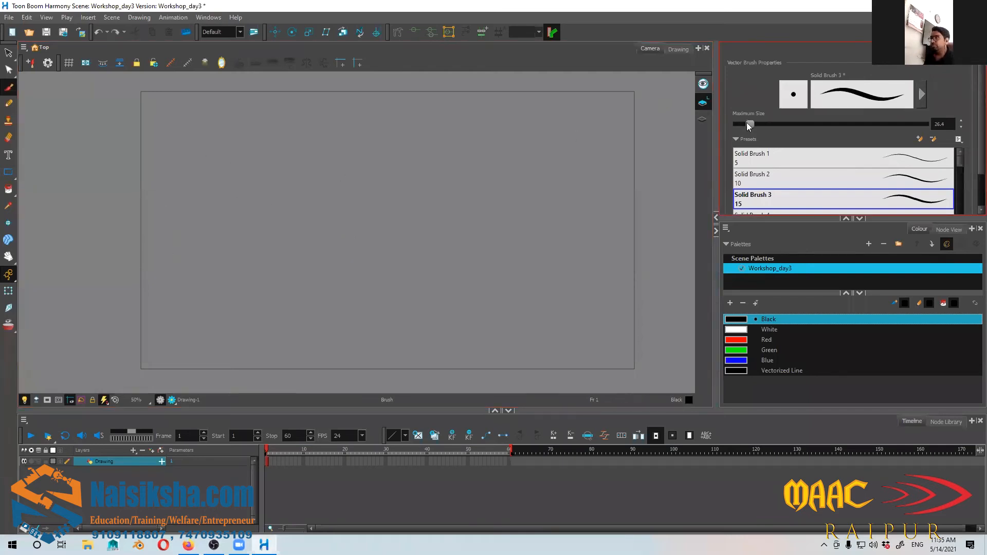
- Try the Solid Brush 1 preset with a freehand stroke across the frame and undo the stroke
{"action": "left_click", "coordinate": [753, 157]}
{"action": "mouse_move", "coordinate": [293, 215]}
{"action": "left_mouse_down"}
{"action": "mouse_move", "coordinate": [308, 254]}
{"action": "mouse_move", "coordinate": [405, 253]}
{"action": "left_mouse_up"}
{"action": "key", "text": "ctrl+z"}
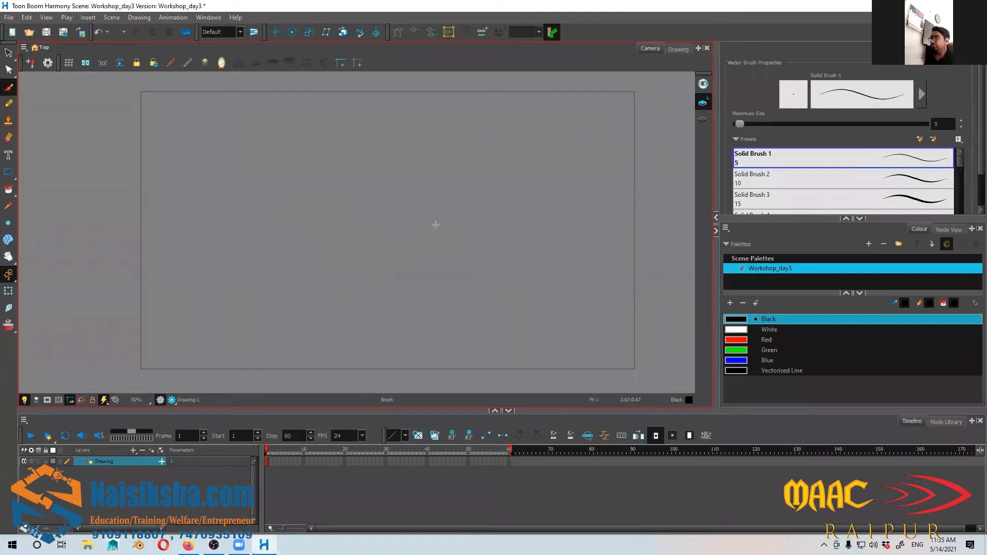
- Choose the Solid Brush 2 preset, testing it with a squiggle near the frame's centre that is undone
{"action": "left_click", "coordinate": [752, 178]}
{"action": "mouse_move", "coordinate": [353, 231]}
{"action": "left_mouse_down"}
{"action": "mouse_move", "coordinate": [400, 215]}
{"action": "mouse_move", "coordinate": [405, 278]}
{"action": "left_mouse_up"}
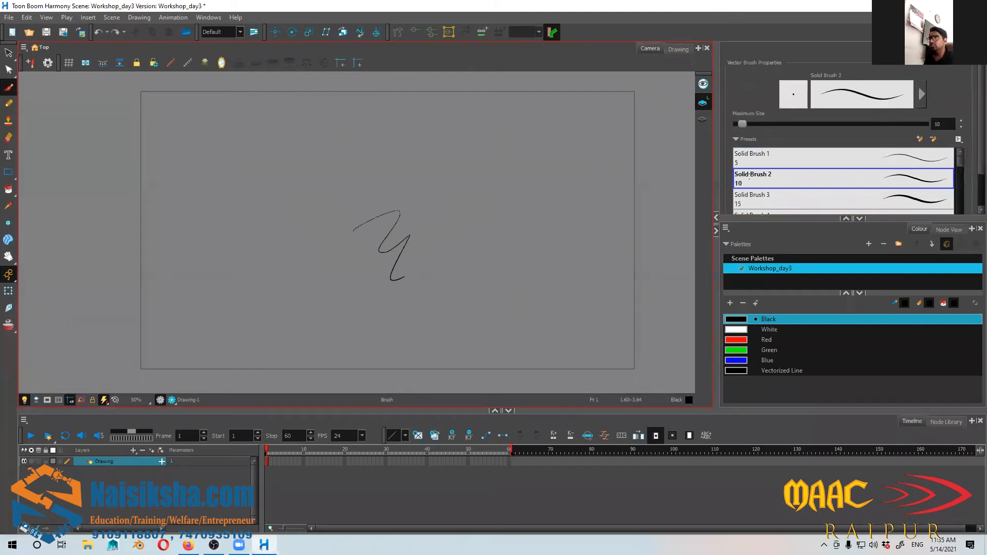
{"action": "key", "text": "ctrl+z"}
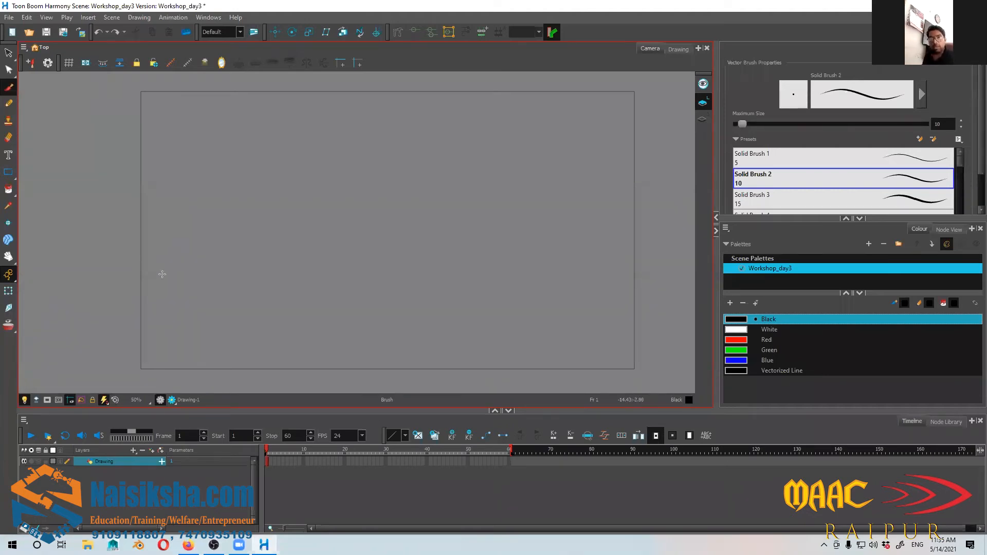
- Draw a bouncing path of progressively smaller arcs across the frame with Solid Brush 2 and handwrite "Line of Action" above its far end
{"action": "left_click_drag", "start_coordinate": [280, 239], "coordinate": [286, 230]}
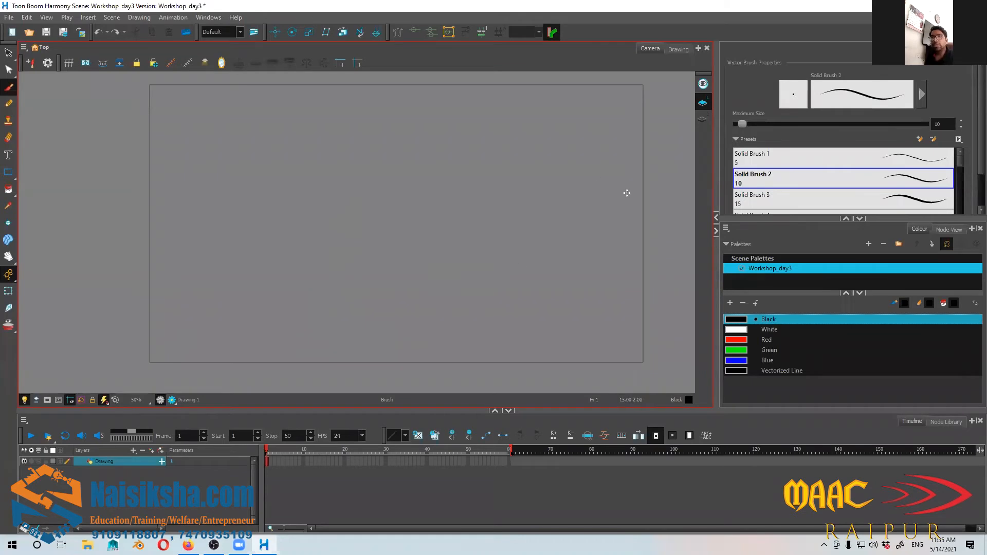
{"action": "left_click_drag", "start_coordinate": [278, 255], "coordinate": [259, 265]}
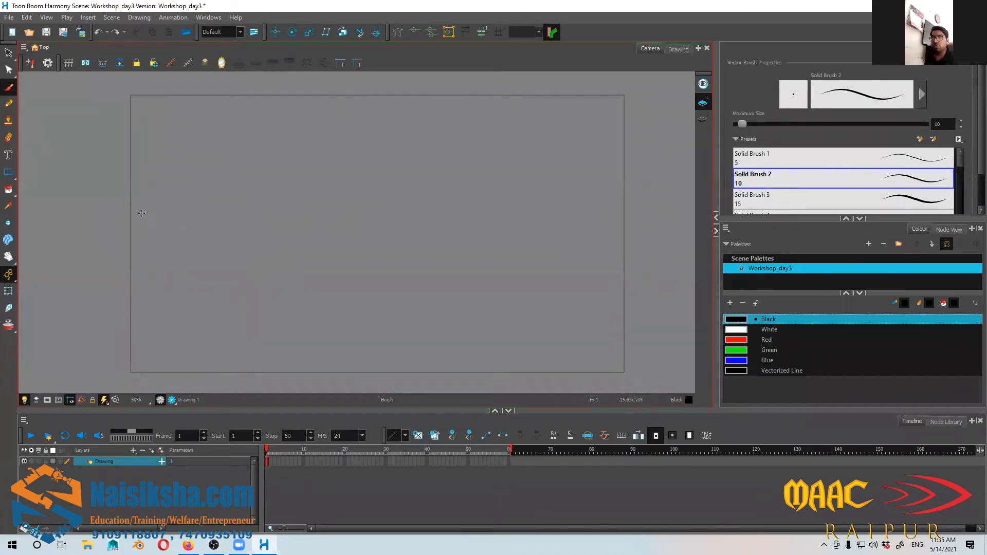
{"action": "mouse_move", "coordinate": [162, 223]}
{"action": "left_mouse_down"}
{"action": "mouse_move", "coordinate": [238, 339]}
{"action": "mouse_move", "coordinate": [273, 288]}
{"action": "mouse_move", "coordinate": [504, 351]}
{"action": "left_mouse_up"}
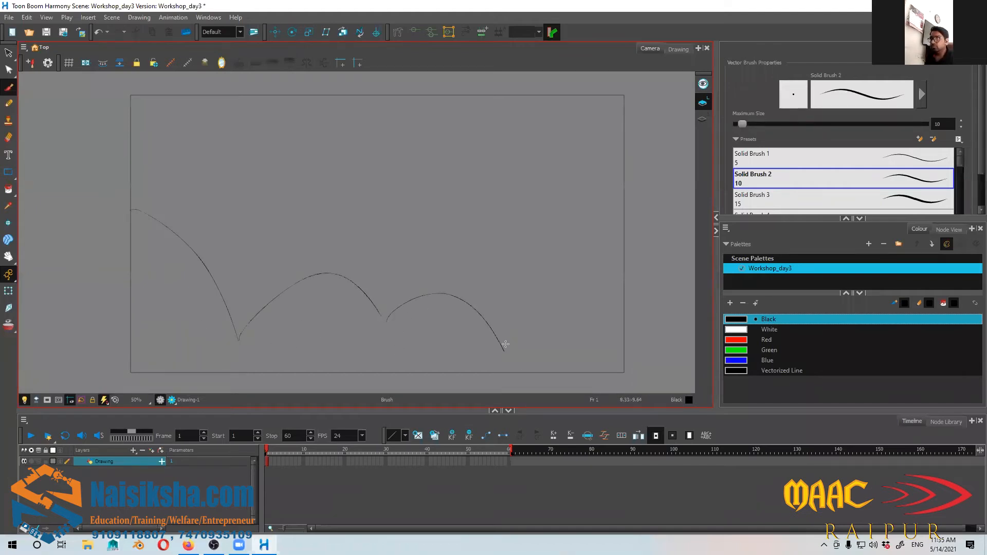
{"action": "key", "text": "ctrl+z"}
{"action": "mouse_move", "coordinate": [383, 316]}
{"action": "left_mouse_down"}
{"action": "mouse_move", "coordinate": [502, 319]}
{"action": "mouse_move", "coordinate": [580, 338]}
{"action": "left_mouse_up"}
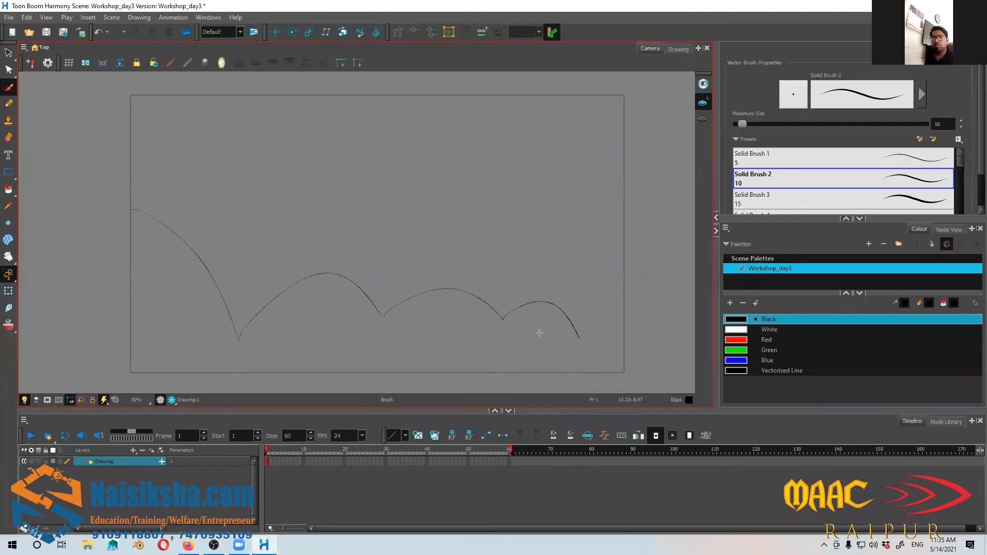
{"action": "left_click_drag", "start_coordinate": [578, 336], "coordinate": [609, 336]}
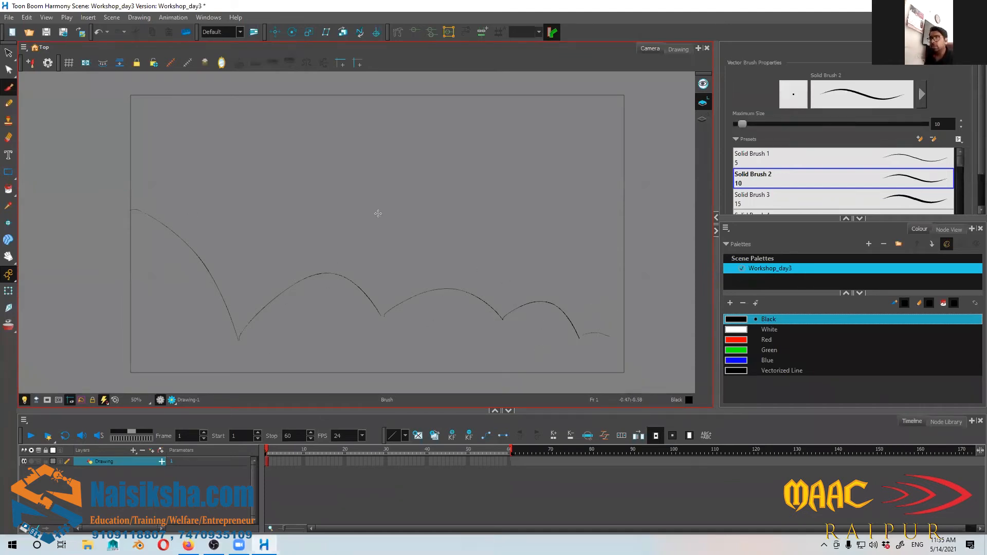
{"action": "mouse_move", "coordinate": [489, 110]}
{"action": "left_mouse_down"}
{"action": "mouse_move", "coordinate": [514, 128]}
{"action": "mouse_move", "coordinate": [555, 108]}
{"action": "mouse_move", "coordinate": [560, 138]}
{"action": "mouse_move", "coordinate": [540, 150]}
{"action": "mouse_move", "coordinate": [580, 161]}
{"action": "left_mouse_up"}
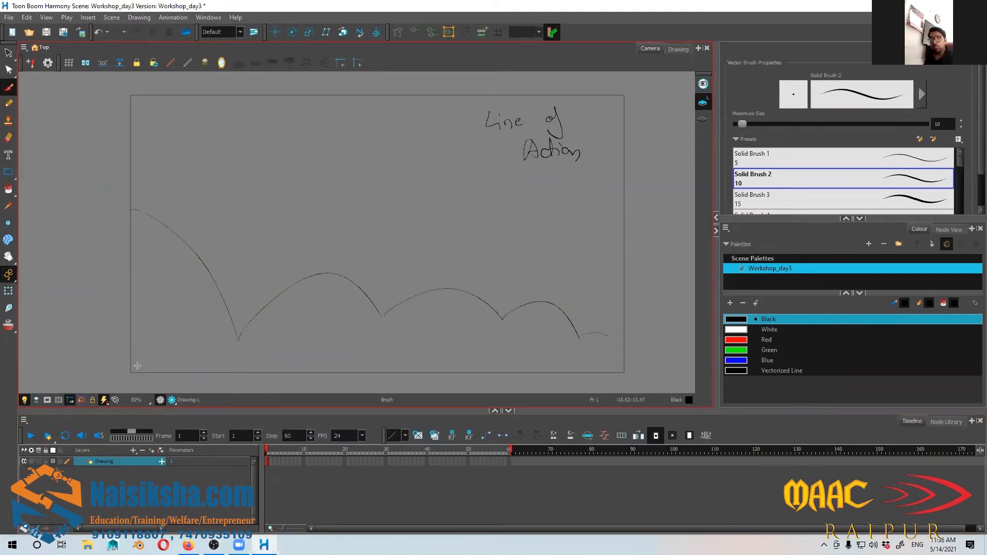
- Add a vector drawing layer named blueprint_ball above the Drawing layer
{"action": "left_click", "coordinate": [135, 489]}
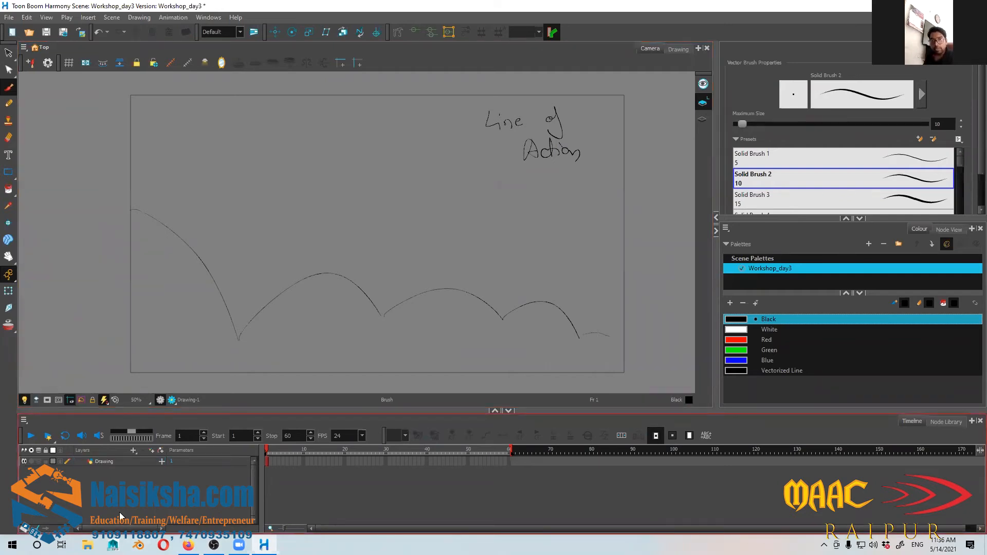
{"action": "key", "text": "ctrl+r"}
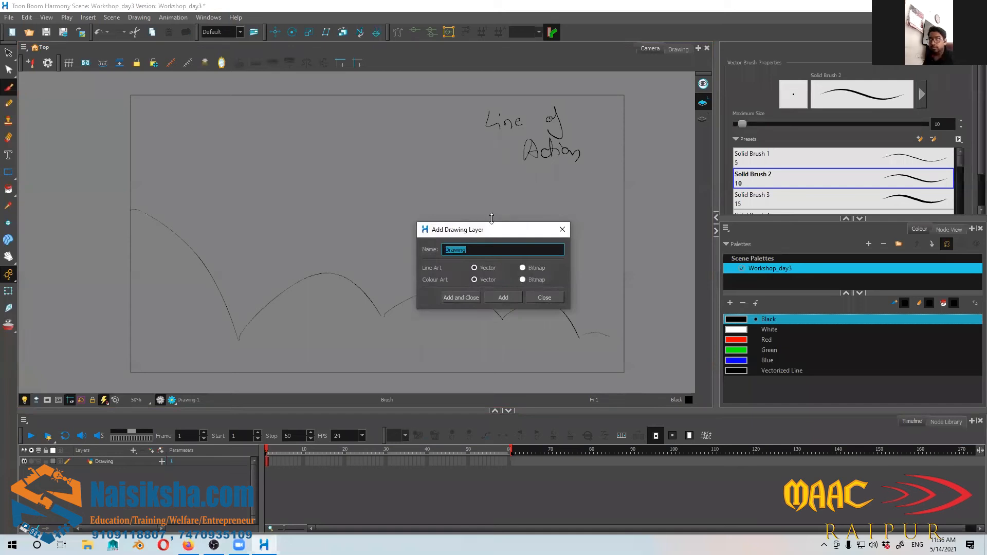
{"action": "left_click_drag", "start_coordinate": [489, 229], "coordinate": [461, 188]}
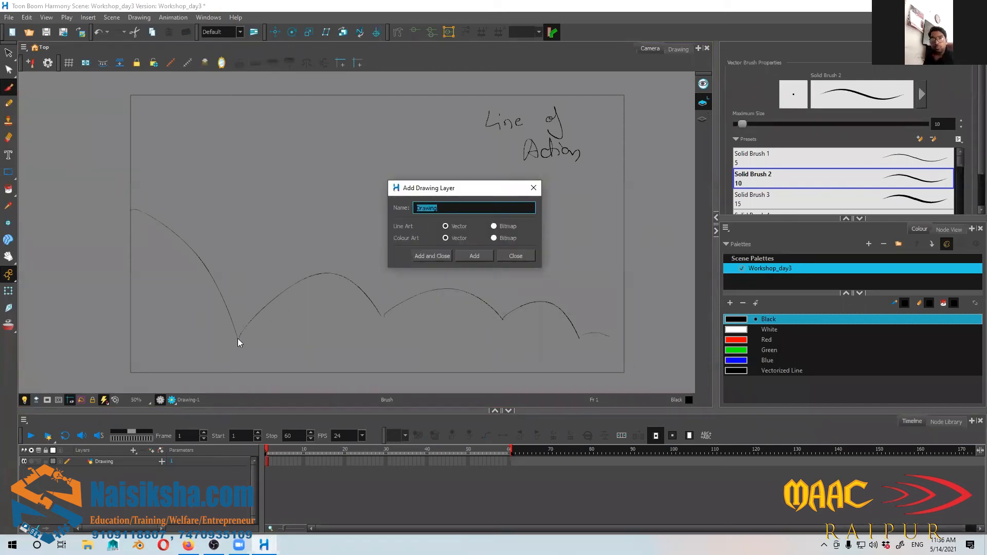
{"action": "left_click_drag", "start_coordinate": [459, 188], "coordinate": [445, 182]}
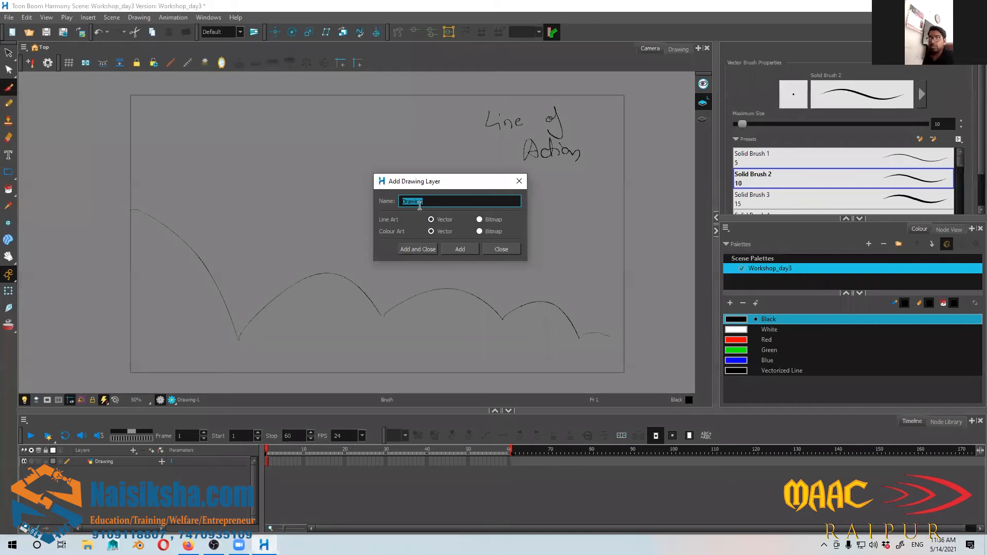
{"action": "type", "text": "blueprint_ball"}
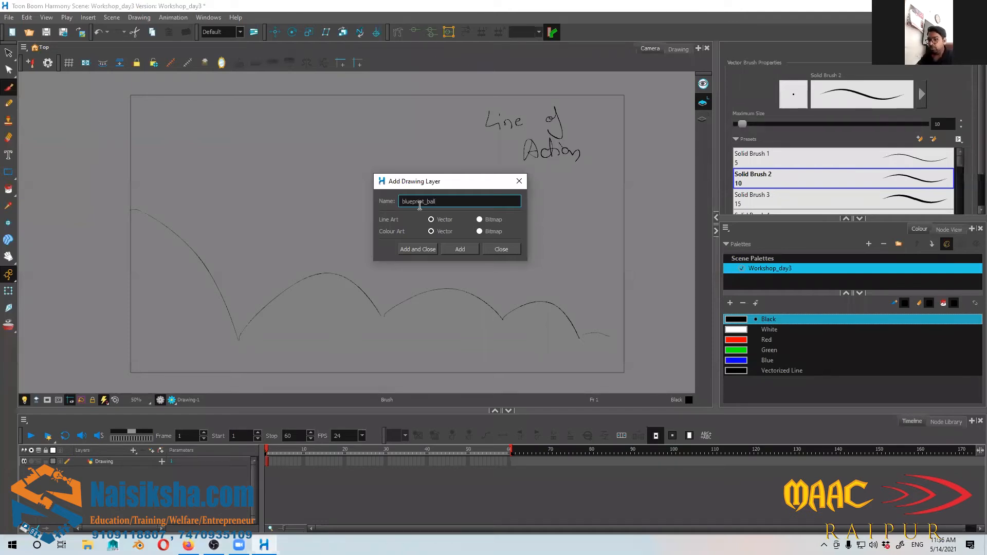
{"action": "left_click", "coordinate": [419, 251]}
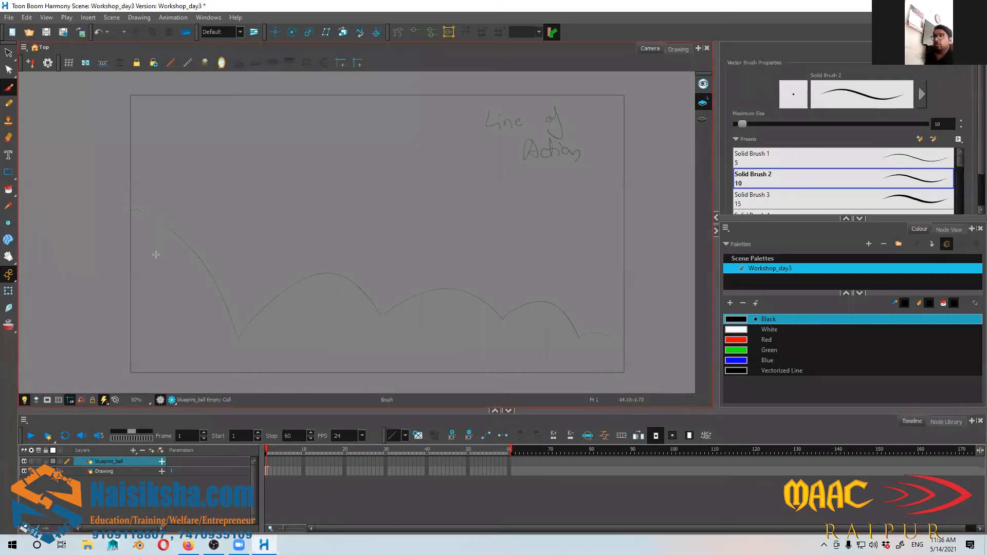
- Examine the first frames in the timeline, comparing the empty blueprint_ball layer with the exposed cell of the Drawing layer
{"action": "left_click", "coordinate": [273, 451]}
{"action": "left_click_drag", "start_coordinate": [272, 448], "coordinate": [266, 450]}
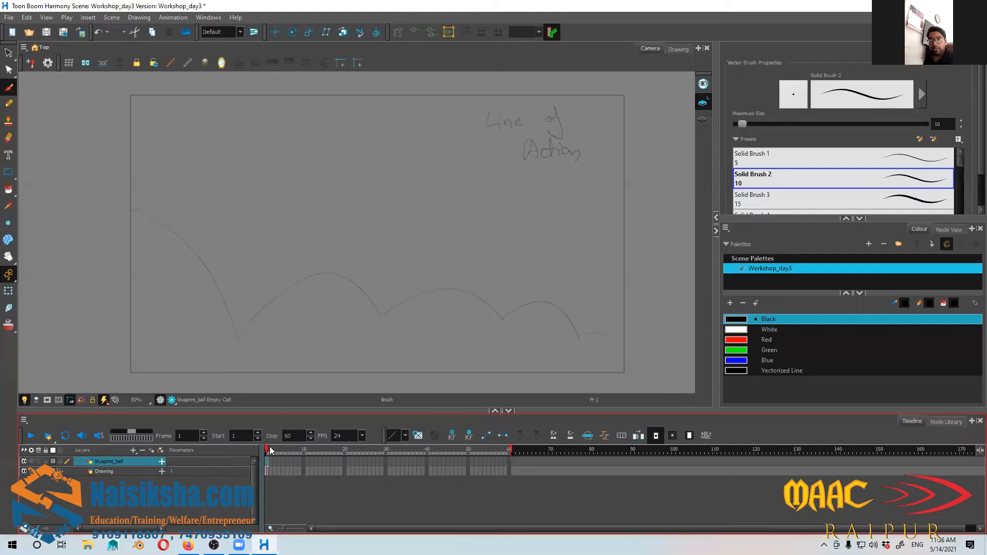
{"action": "left_click_drag", "start_coordinate": [267, 449], "coordinate": [266, 451]}
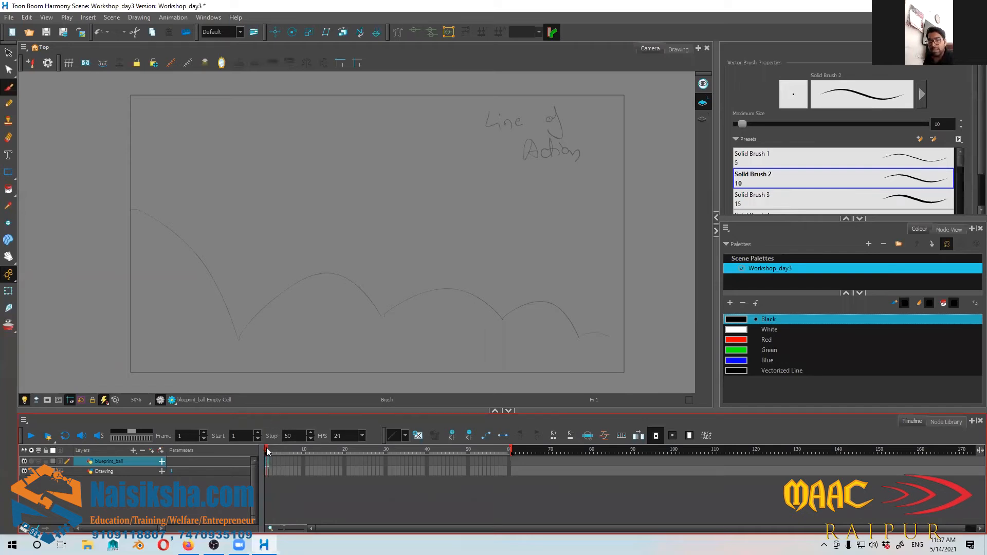
{"action": "mouse_move", "coordinate": [268, 447]}
{"action": "left_mouse_down"}
{"action": "mouse_move", "coordinate": [280, 450]}
{"action": "mouse_move", "coordinate": [269, 451]}
{"action": "left_mouse_up"}
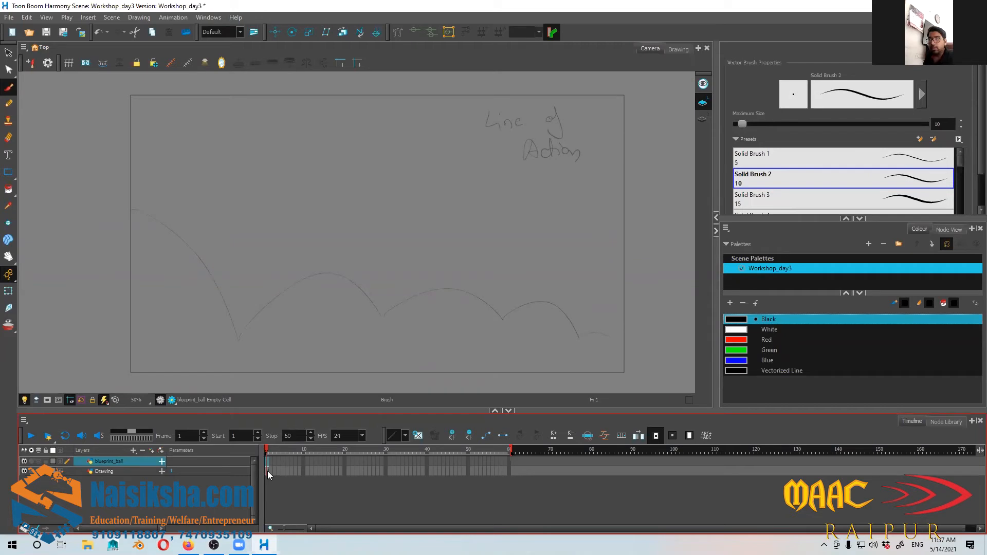
{"action": "left_click", "coordinate": [267, 471]}
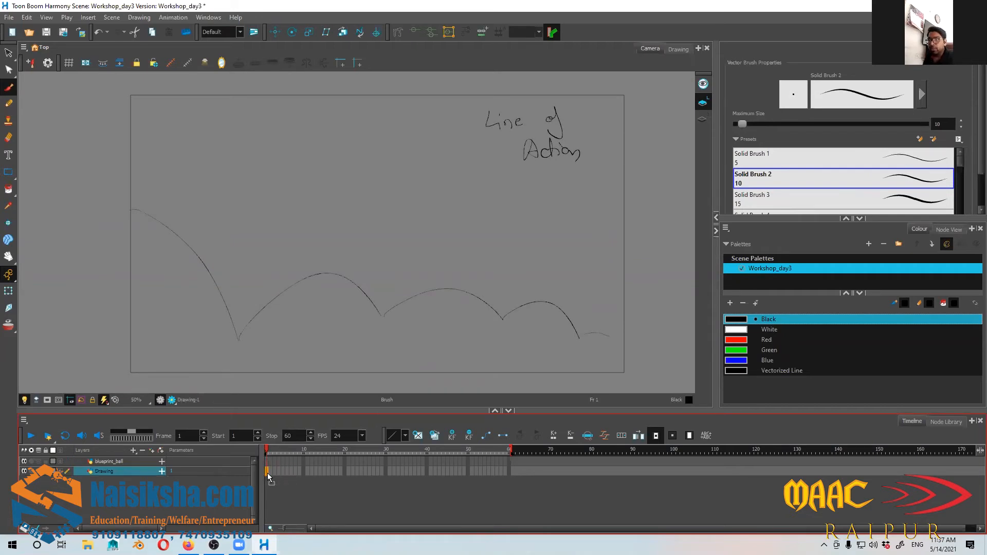
{"action": "left_click", "coordinate": [275, 471]}
{"action": "left_click", "coordinate": [268, 470]}
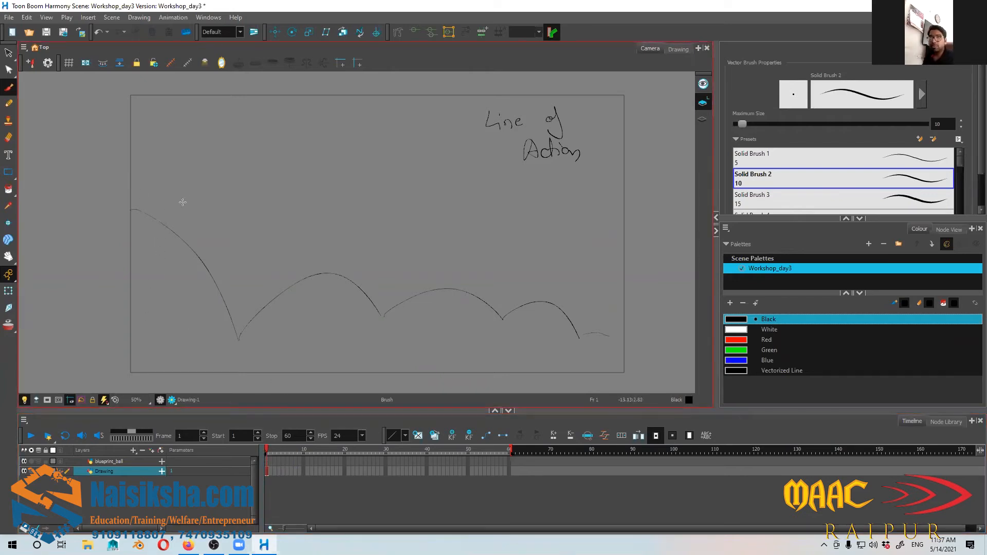
- Draw a circular ball at the start of the path on frame 1 of blueprint_ball, and check frame 2 before returning to frame 1
{"action": "left_click", "coordinate": [121, 461]}
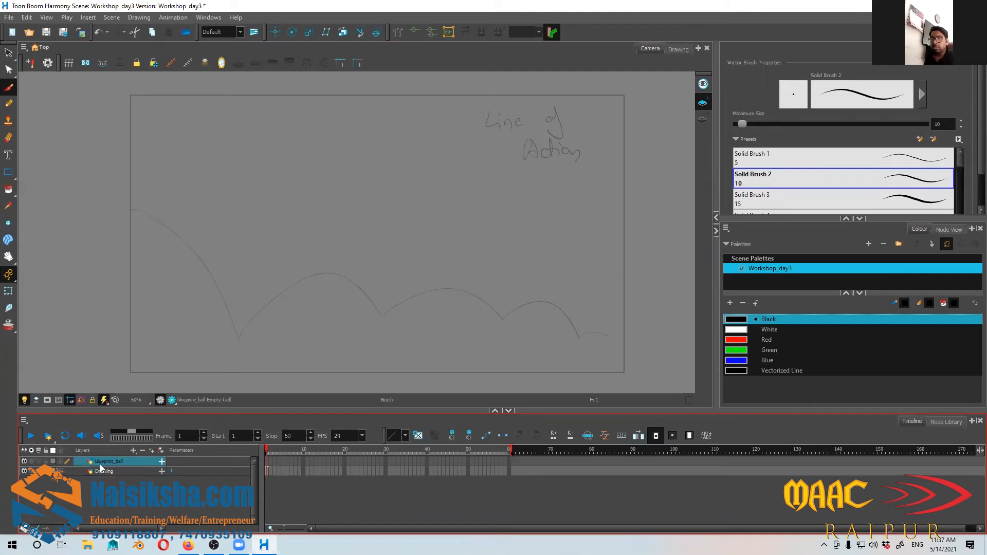
{"action": "left_click_drag", "start_coordinate": [129, 216], "coordinate": [148, 232]}
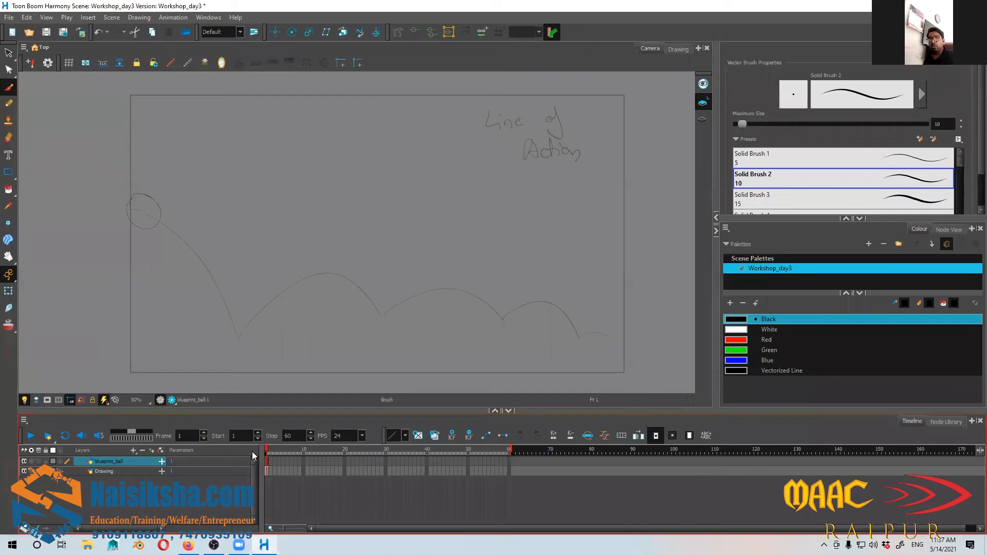
{"action": "left_click", "coordinate": [269, 448]}
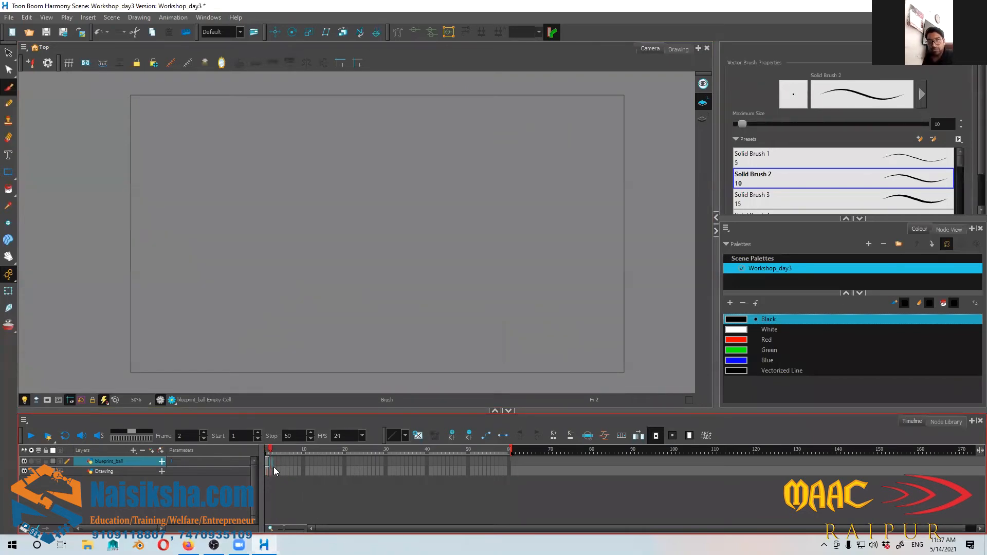
{"action": "left_click_drag", "start_coordinate": [270, 448], "coordinate": [271, 450]}
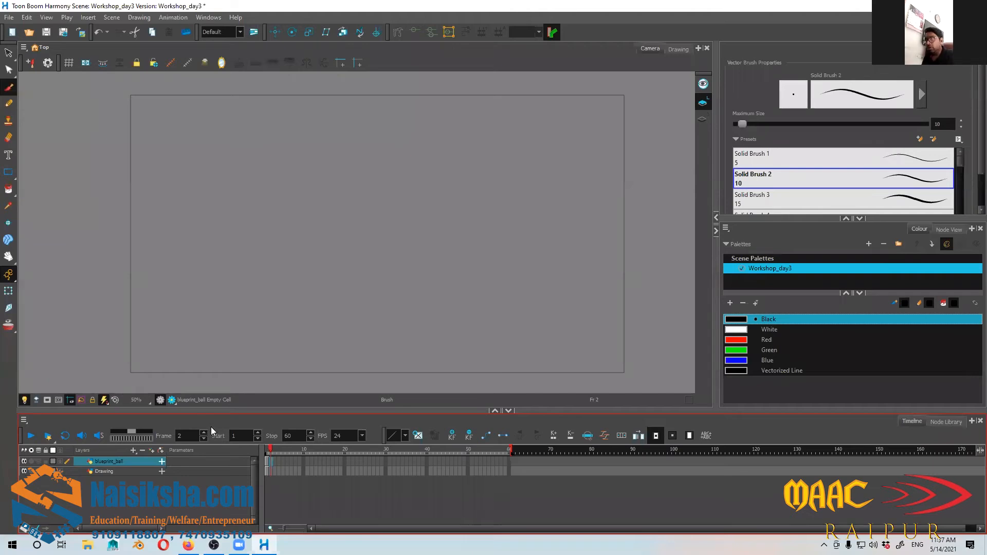
{"action": "key", "text": "comma"}
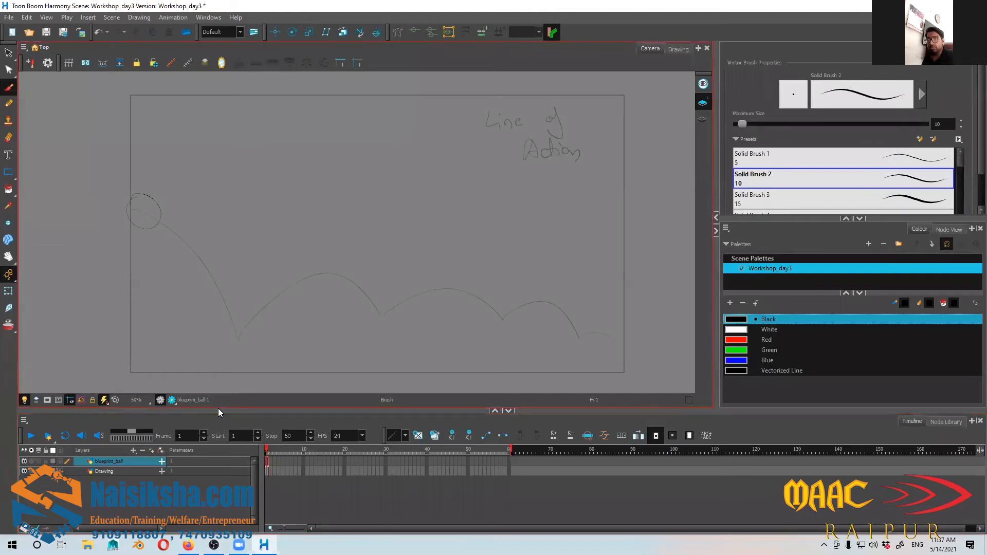
- Sketch the < and > signs below the "Line of Action" label and undo them
{"action": "left_click_drag", "start_coordinate": [517, 173], "coordinate": [518, 185]}
{"action": "mouse_move", "coordinate": [531, 172]}
{"action": "left_mouse_down"}
{"action": "mouse_move", "coordinate": [542, 179]}
{"action": "mouse_move", "coordinate": [534, 187]}
{"action": "left_mouse_up"}
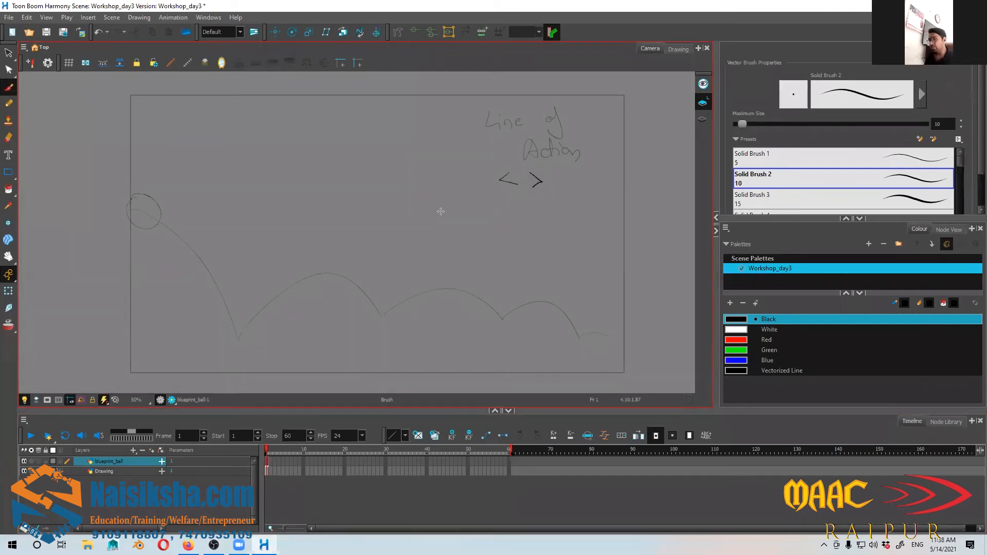
{"action": "key", "text": "ctrl+z"}
{"action": "key", "text": "ctrl+z"}
{"action": "key", "text": "ctrl+z"}
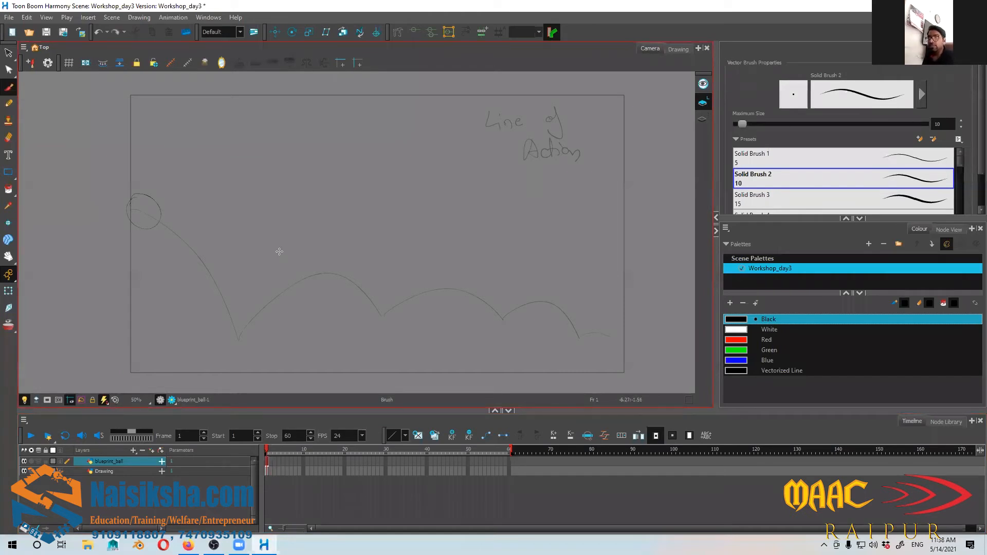
- Step forward through the next few frames and back to frame 1 to review frame-by-frame navigation
{"action": "key", "text": "period"}
{"action": "key", "text": "period"}
{"action": "key", "text": "period"}
{"action": "key", "text": "comma"}
{"action": "key", "text": "comma"}
{"action": "key", "text": "comma"}
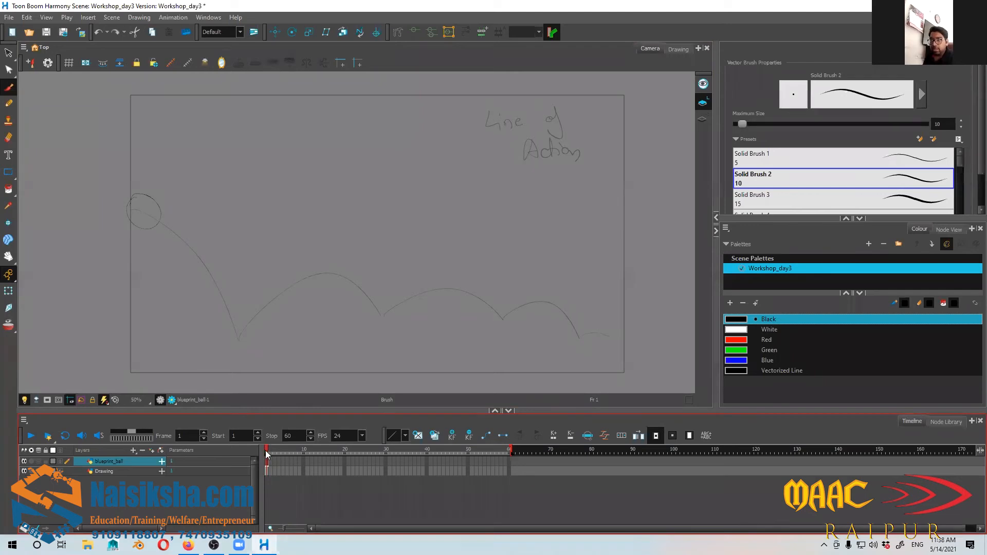
{"action": "key", "text": "period"}
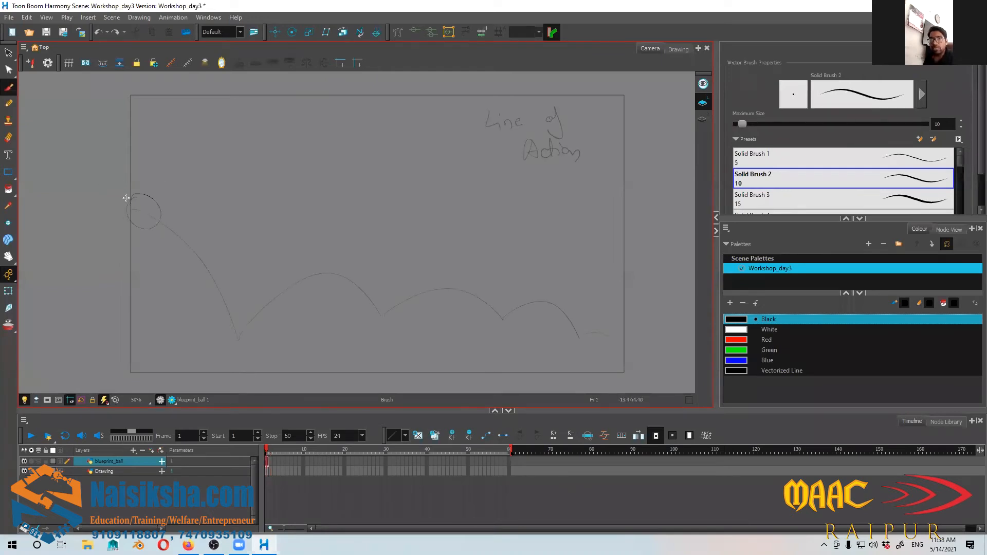
- Enable onion skin and draw the second ball on frame 2 of blueprint_ball, just below and right of the first ball
{"action": "key", "text": "."}
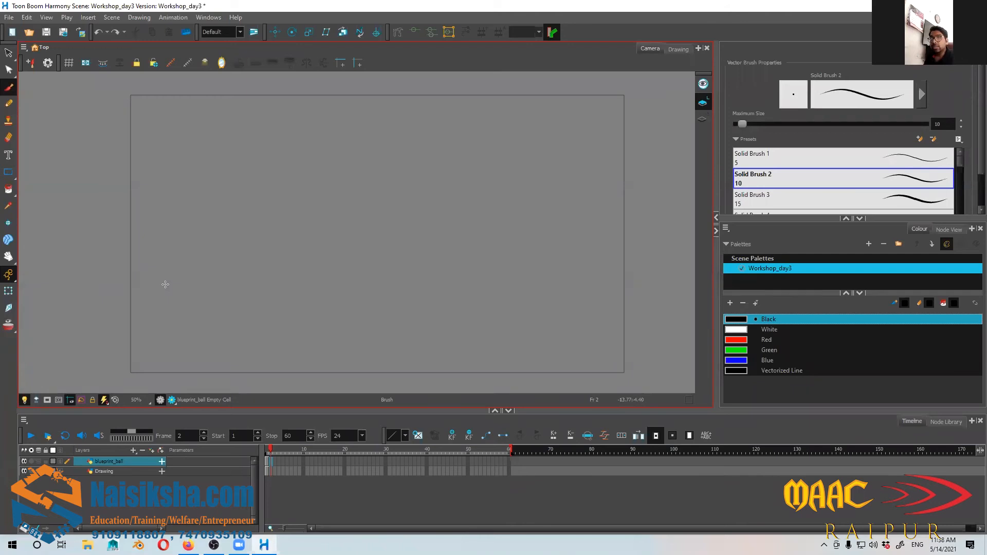
{"action": "left_click", "coordinate": [9, 327]}
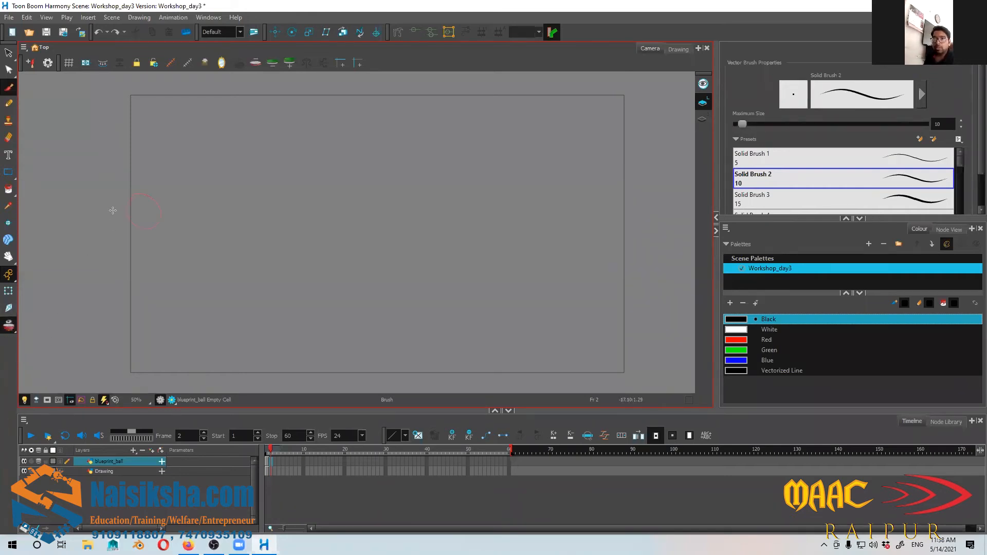
{"action": "left_click", "coordinate": [268, 451]}
{"action": "left_click", "coordinate": [270, 449]}
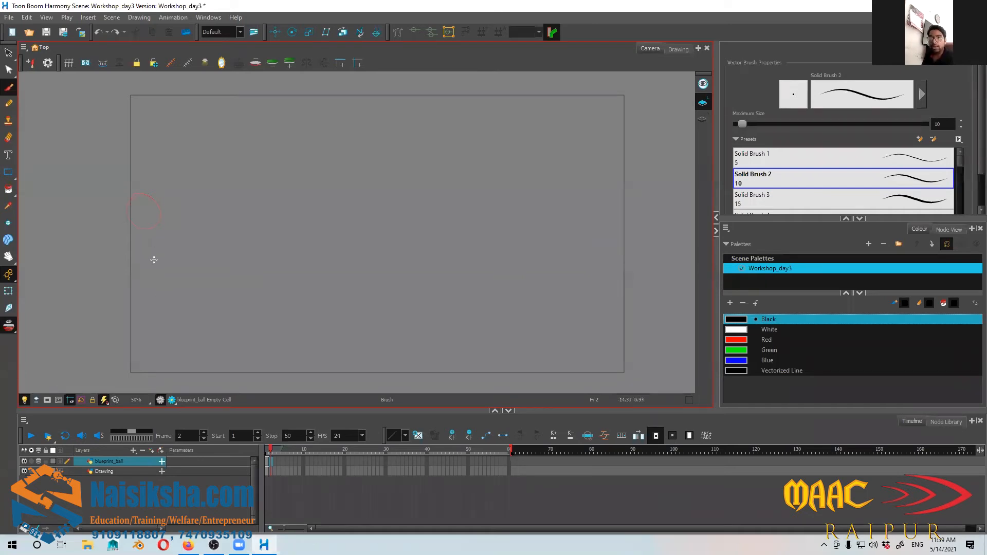
{"action": "mouse_move", "coordinate": [165, 222]}
{"action": "left_mouse_down"}
{"action": "mouse_move", "coordinate": [158, 249]}
{"action": "mouse_move", "coordinate": [171, 221]}
{"action": "left_mouse_up"}
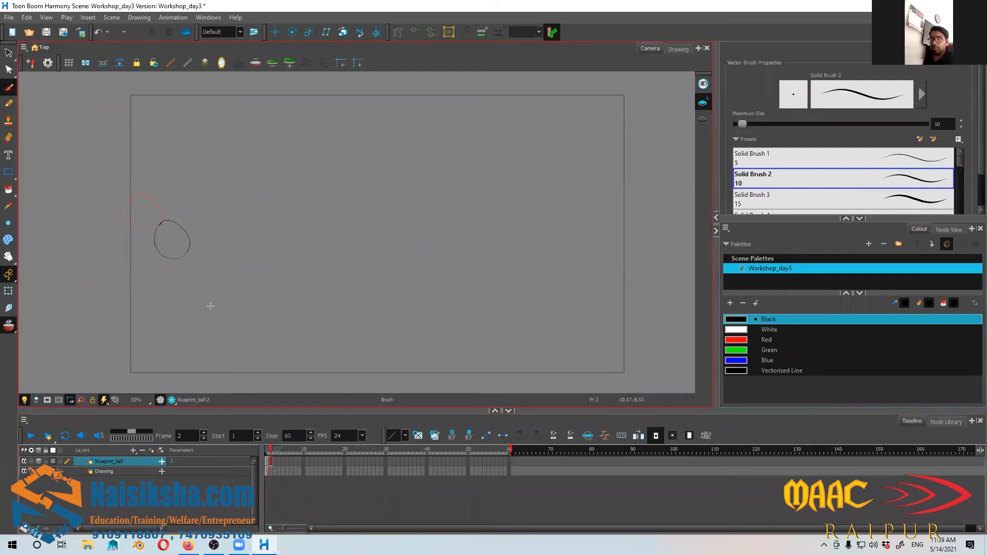
- Draw the third ball on frame 3, touching the lower right of the onion-skinned second ball, redoing the outline if needed
{"action": "key", "text": "period"}
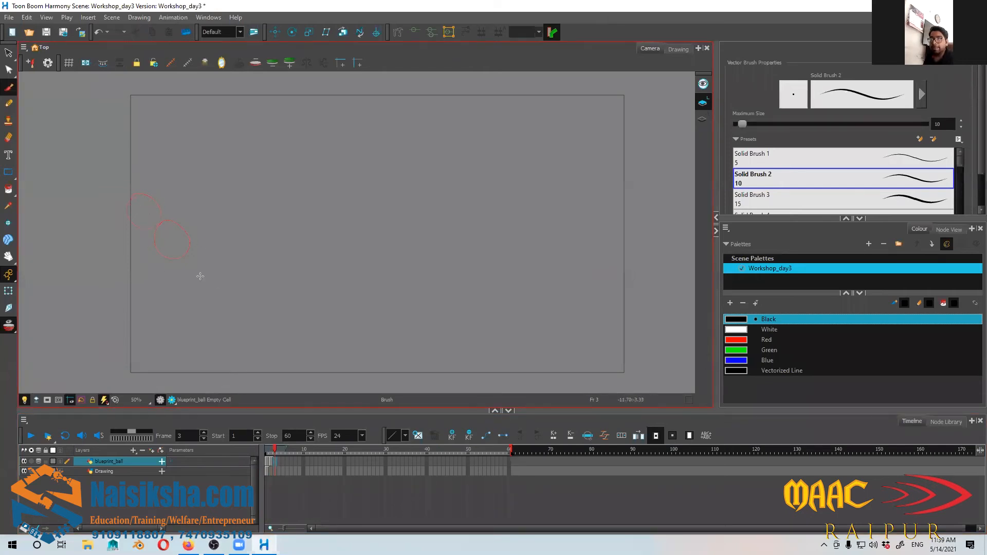
{"action": "mouse_move", "coordinate": [185, 262]}
{"action": "left_mouse_down"}
{"action": "mouse_move", "coordinate": [201, 251]}
{"action": "mouse_move", "coordinate": [191, 257]}
{"action": "left_mouse_up"}
{"action": "key", "text": "ctrl+z"}
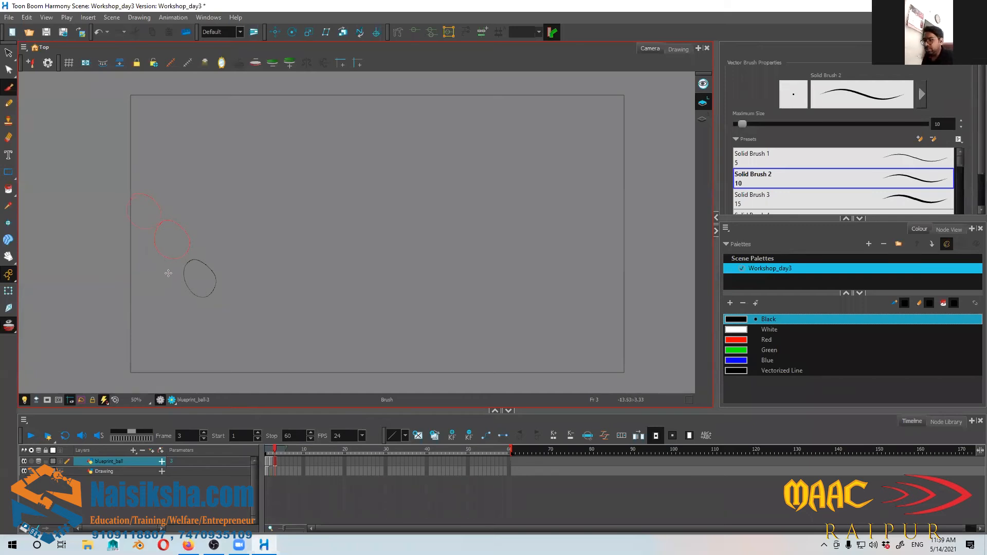
- Draw the fourth ball on frame 4 below and right of the third, undoing unsatisfactory outlines
{"action": "key", "text": "period"}
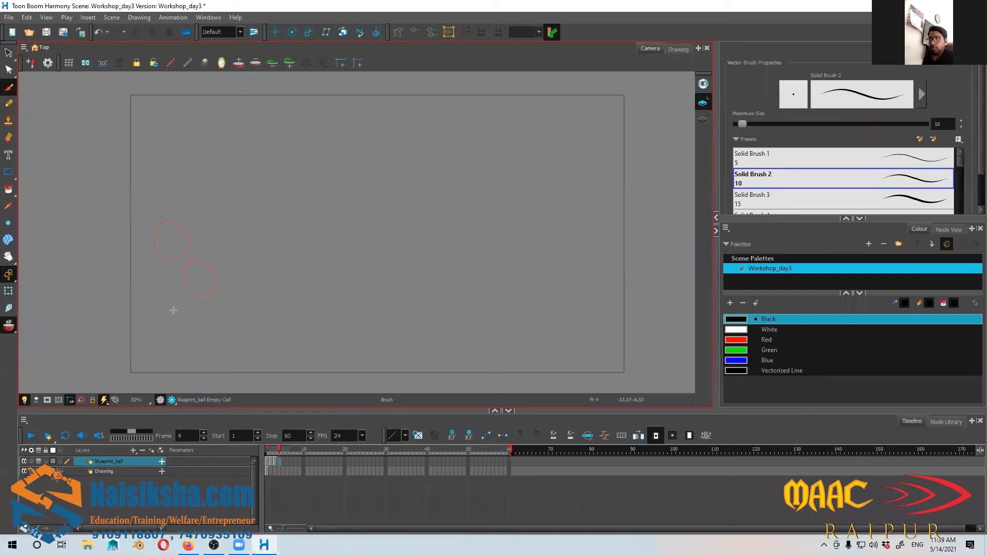
{"action": "mouse_move", "coordinate": [212, 300]}
{"action": "left_mouse_down"}
{"action": "mouse_move", "coordinate": [220, 327]}
{"action": "mouse_move", "coordinate": [211, 303]}
{"action": "left_mouse_up"}
{"action": "key", "text": "ctrl+z"}
{"action": "key", "text": "ctrl+z"}
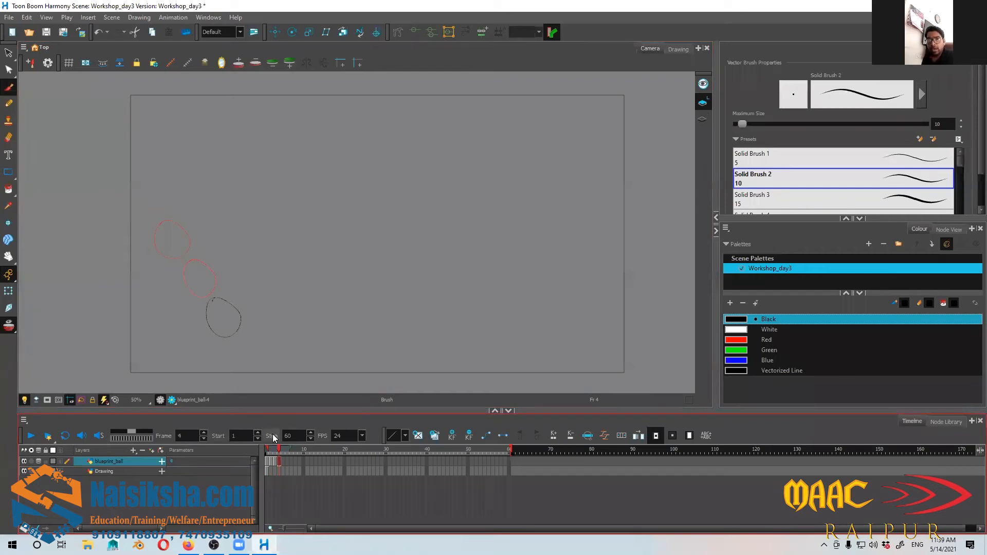
- Move the line-of-action drawing on the Drawing layer to frame 4 and return to frame 4 of blueprint_ball
{"action": "left_click", "coordinate": [268, 472]}
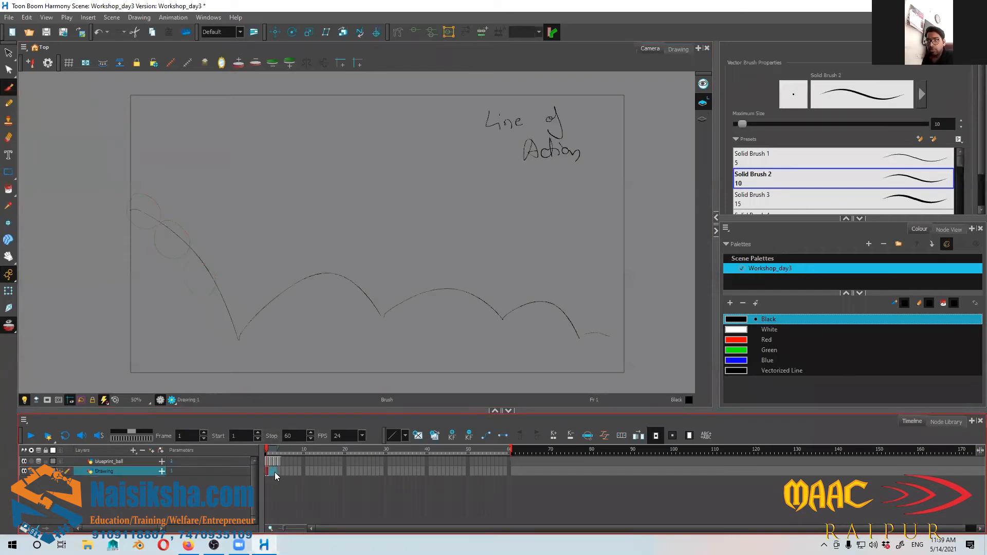
{"action": "left_click", "coordinate": [275, 471]}
{"action": "left_click_drag", "start_coordinate": [273, 471], "coordinate": [280, 470]}
{"action": "left_click", "coordinate": [285, 450]}
{"action": "left_click", "coordinate": [280, 450]}
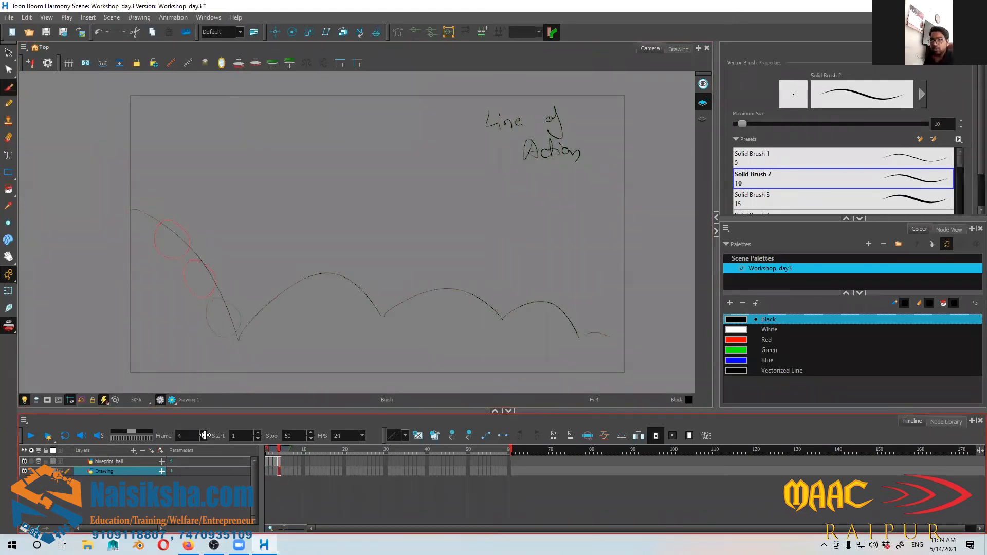
{"action": "left_click", "coordinate": [279, 460]}
{"action": "left_click", "coordinate": [278, 450]}
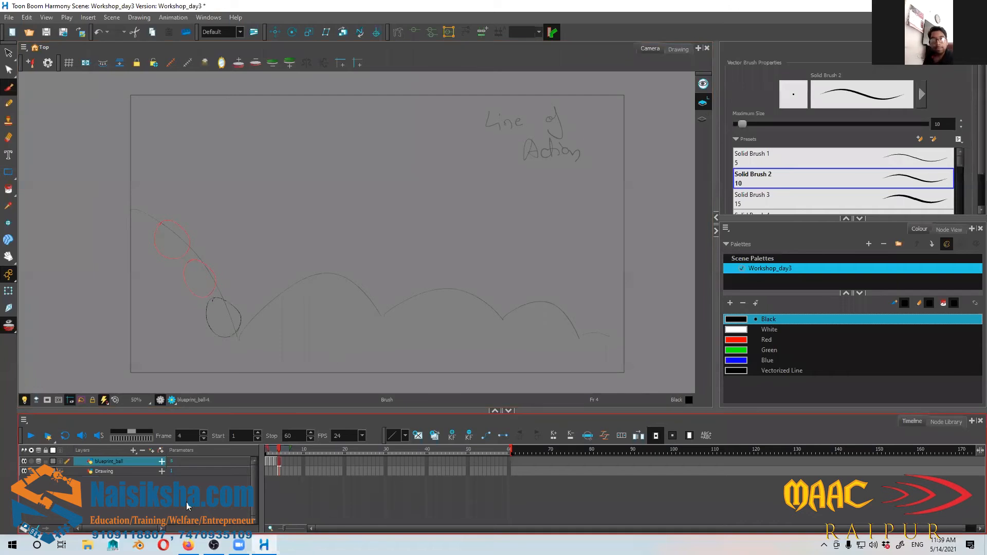
{"action": "left_click", "coordinate": [275, 450]}
{"action": "left_click", "coordinate": [279, 450]}
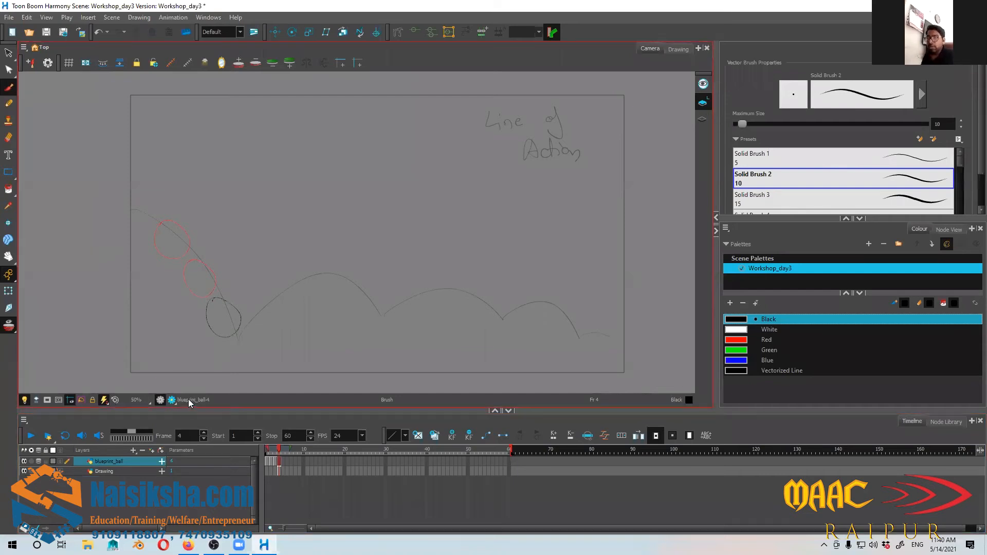
{"action": "left_click_drag", "start_coordinate": [246, 329], "coordinate": [243, 323]}
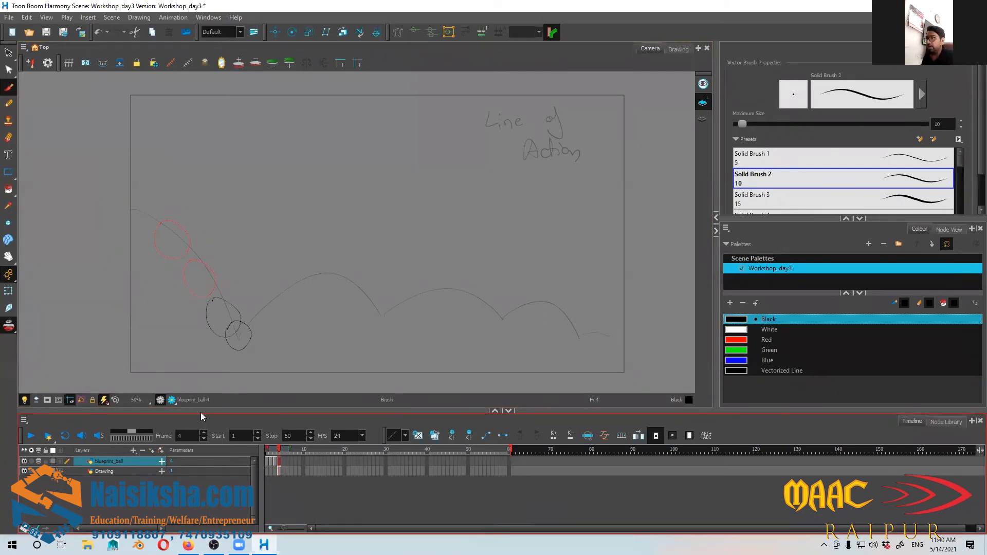
{"action": "key", "text": "ctrl+z"}
{"action": "mouse_move", "coordinate": [242, 309]}
{"action": "left_mouse_down"}
{"action": "mouse_move", "coordinate": [223, 328]}
{"action": "mouse_move", "coordinate": [238, 309]}
{"action": "left_mouse_up"}
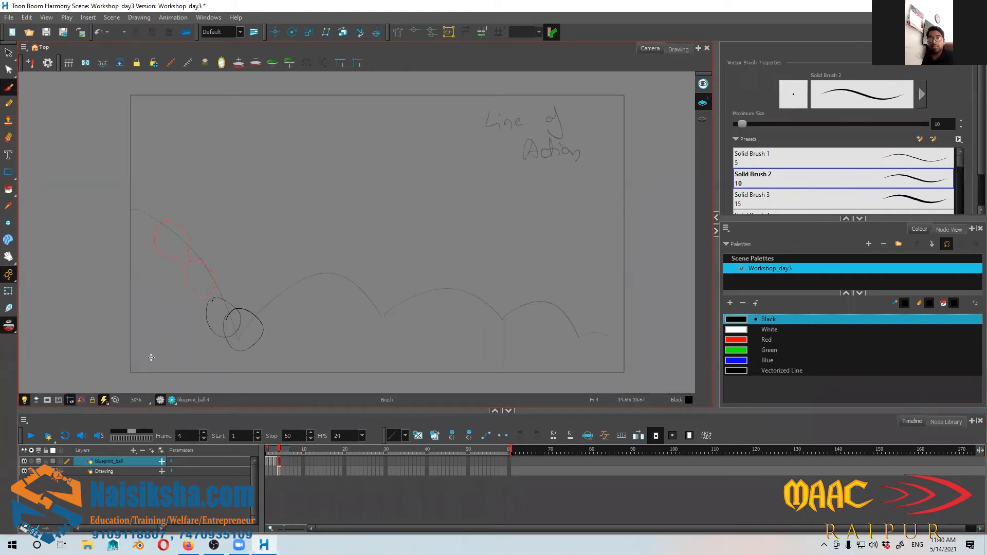
{"action": "key", "text": "ctrl+z"}
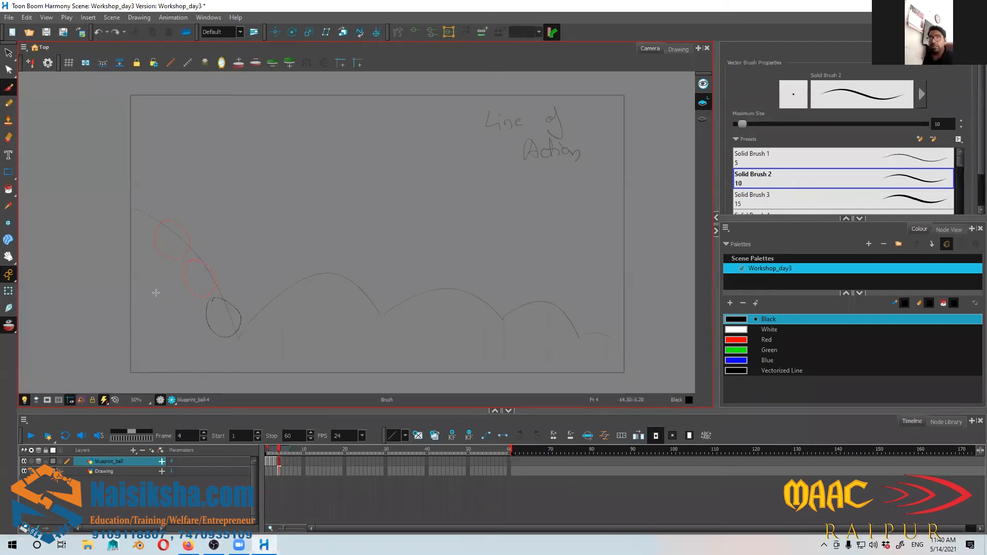
- Erase the round ball on frame 4 and redraw it as a narrow stretched oval tilted along the falling path
{"action": "key", "text": "alt+e"}
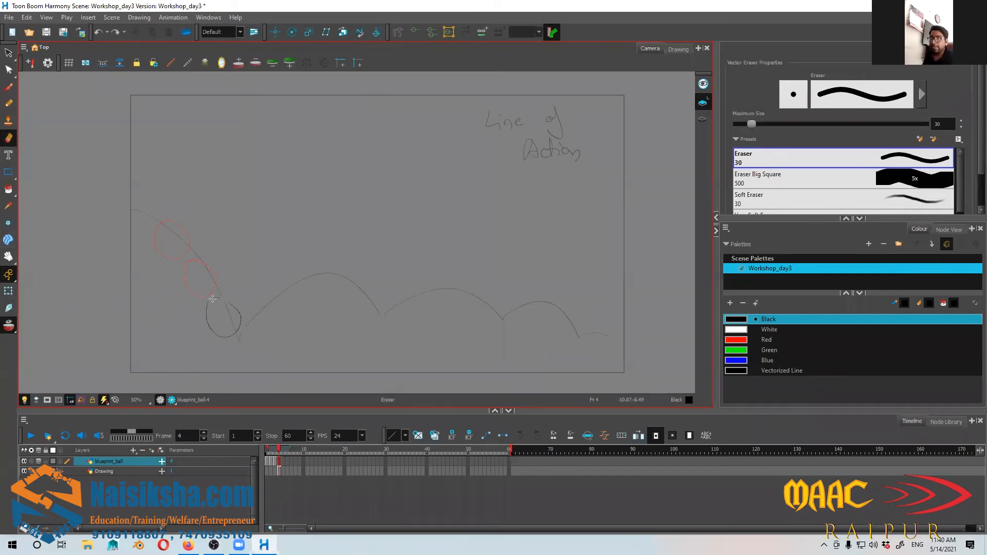
{"action": "mouse_move", "coordinate": [209, 316]}
{"action": "left_mouse_down"}
{"action": "mouse_move", "coordinate": [230, 336]}
{"action": "mouse_move", "coordinate": [236, 306]}
{"action": "mouse_move", "coordinate": [226, 335]}
{"action": "left_mouse_up"}
{"action": "key", "text": "alt+b"}
{"action": "mouse_move", "coordinate": [213, 300]}
{"action": "left_mouse_down"}
{"action": "mouse_move", "coordinate": [235, 336]}
{"action": "mouse_move", "coordinate": [218, 295]}
{"action": "left_mouse_up"}
{"action": "key", "text": "ctrl+z"}
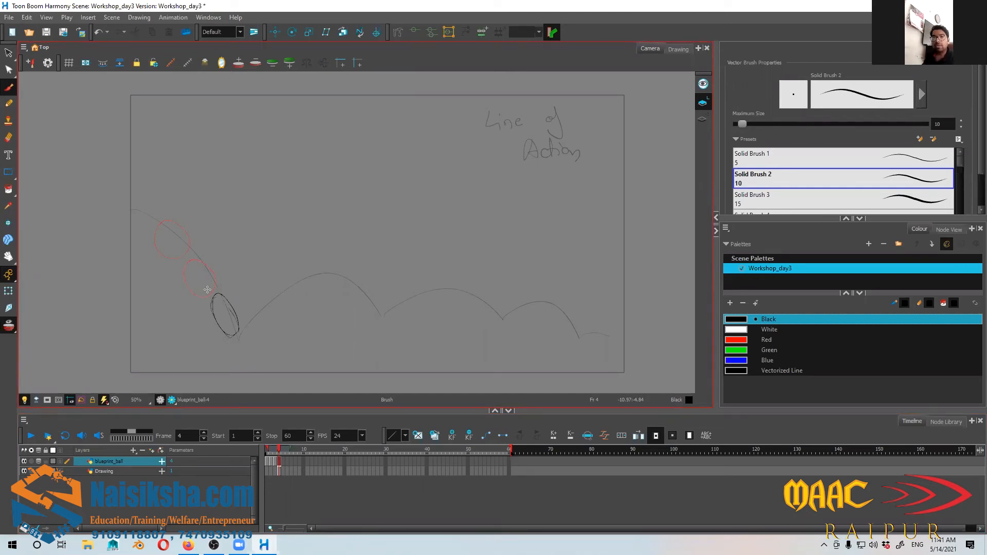
- Draw a flat squashed ball at the first ground contact on frame 5 and a stretched ball leaning up and right on frame 6
{"action": "left_click_drag", "start_coordinate": [269, 330], "coordinate": [278, 305]}
{"action": "mouse_move", "coordinate": [280, 451]}
{"action": "left_mouse_down"}
{"action": "mouse_move", "coordinate": [260, 453]}
{"action": "mouse_move", "coordinate": [281, 456]}
{"action": "left_mouse_up"}
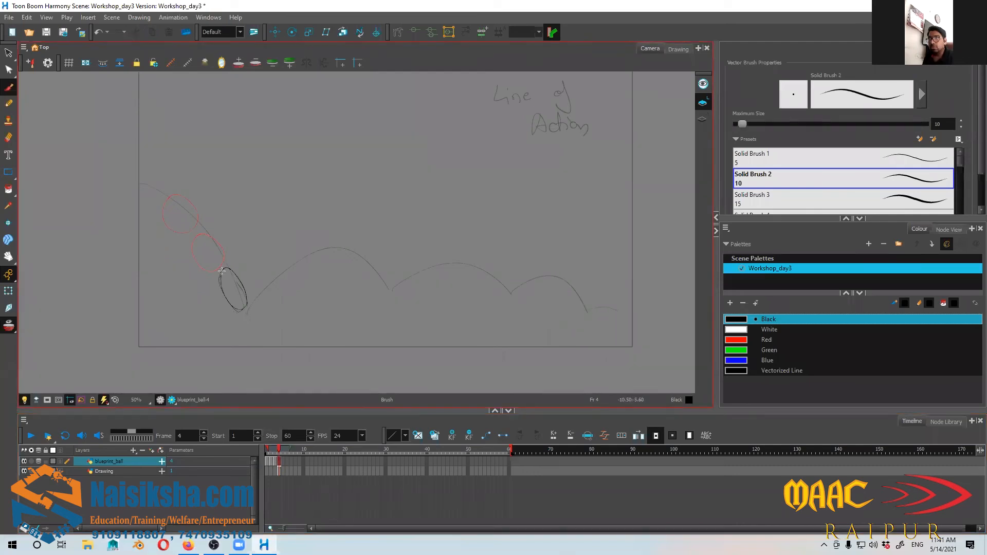
{"action": "key", "text": "period"}
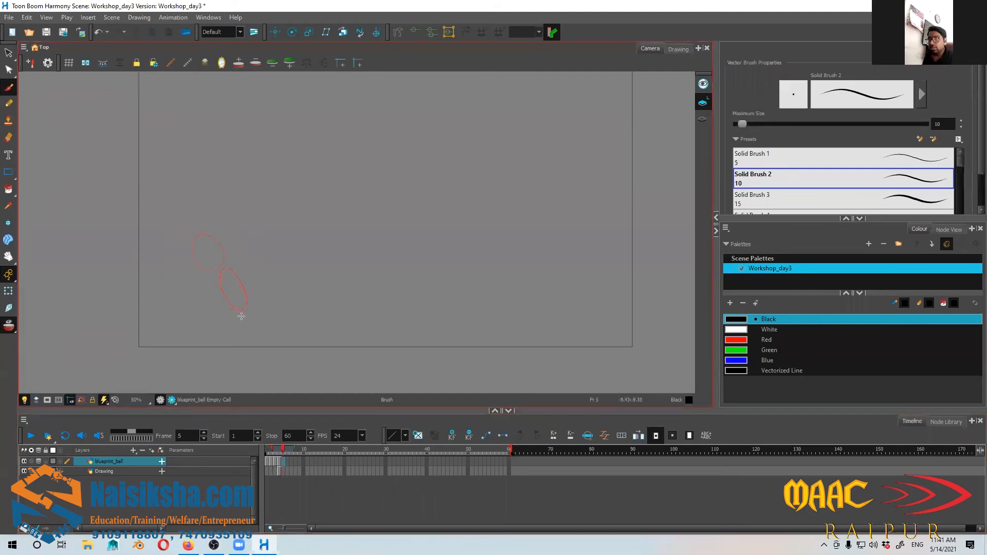
{"action": "mouse_move", "coordinate": [249, 296]}
{"action": "left_mouse_down"}
{"action": "mouse_move", "coordinate": [270, 315]}
{"action": "mouse_move", "coordinate": [267, 298]}
{"action": "mouse_move", "coordinate": [255, 297]}
{"action": "mouse_move", "coordinate": [267, 333]}
{"action": "mouse_move", "coordinate": [259, 342]}
{"action": "left_mouse_up"}
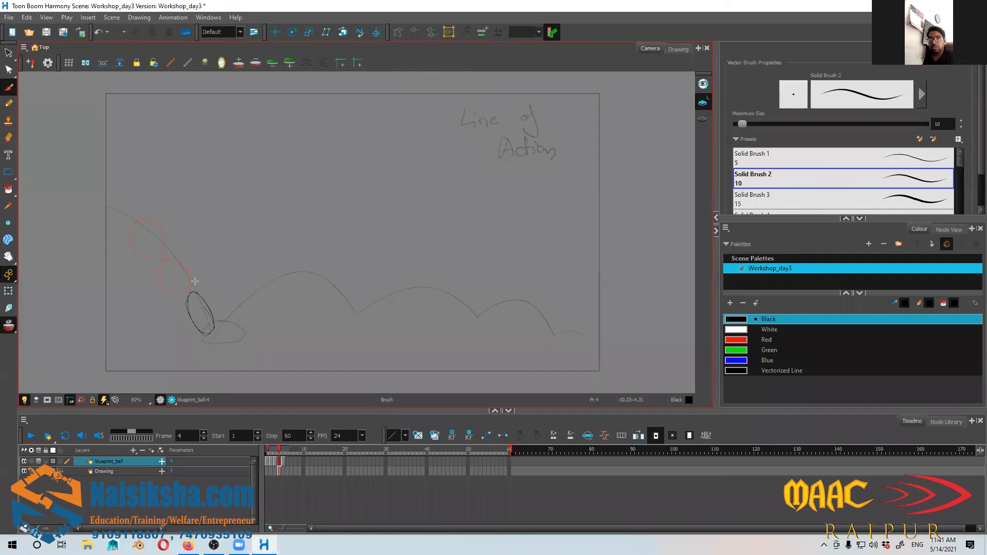
{"action": "mouse_move", "coordinate": [205, 334]}
{"action": "left_mouse_down"}
{"action": "mouse_move", "coordinate": [225, 323]}
{"action": "mouse_move", "coordinate": [248, 335]}
{"action": "left_mouse_up"}
{"action": "left_click_drag", "start_coordinate": [279, 452], "coordinate": [287, 452]}
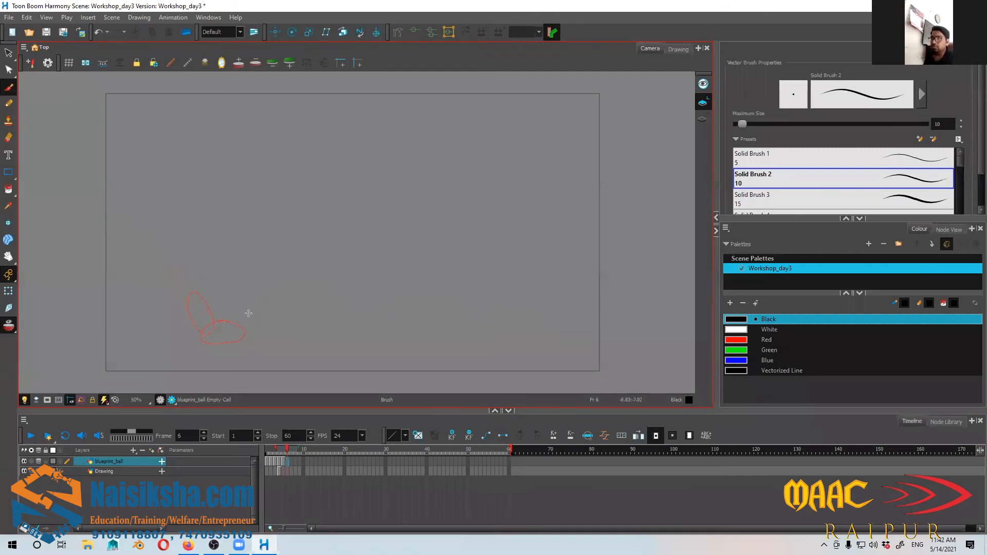
{"action": "mouse_move", "coordinate": [262, 306]}
{"action": "left_mouse_down"}
{"action": "mouse_move", "coordinate": [231, 332]}
{"action": "mouse_move", "coordinate": [261, 307]}
{"action": "left_mouse_up"}
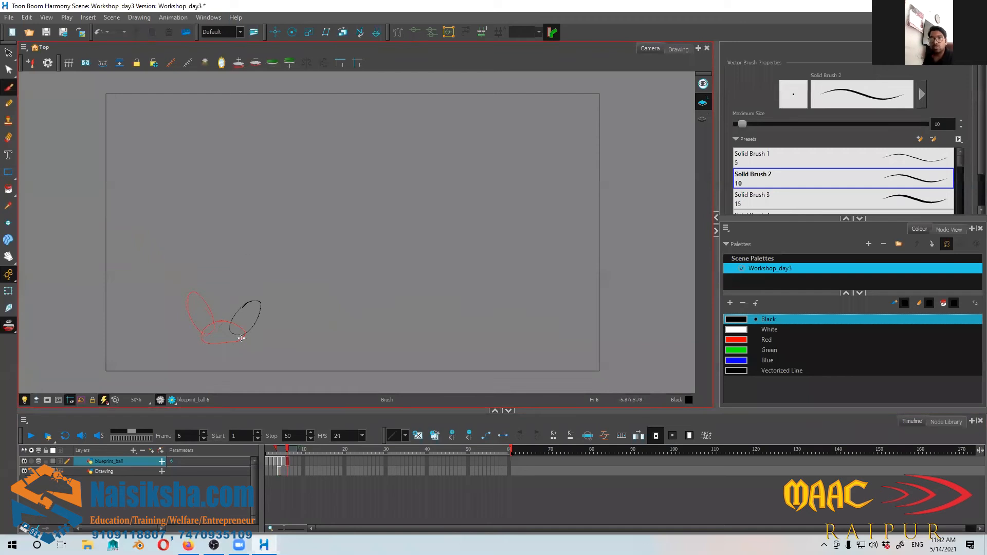
- Draw a slightly stretched ball on frame 7, above and right of the frame 6 ball, undoing unsatisfactory outlines
{"action": "key", "text": "period"}
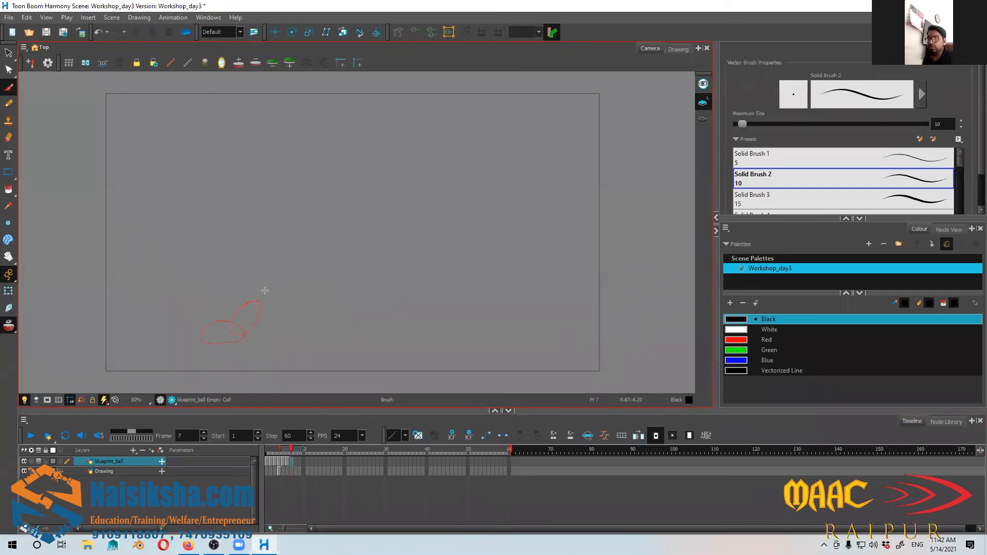
{"action": "left_click_drag", "start_coordinate": [265, 292], "coordinate": [256, 316]}
{"action": "key", "text": "ctrl+z"}
{"action": "left_click_drag", "start_coordinate": [262, 289], "coordinate": [257, 310]}
{"action": "key", "text": "ctrl+z"}
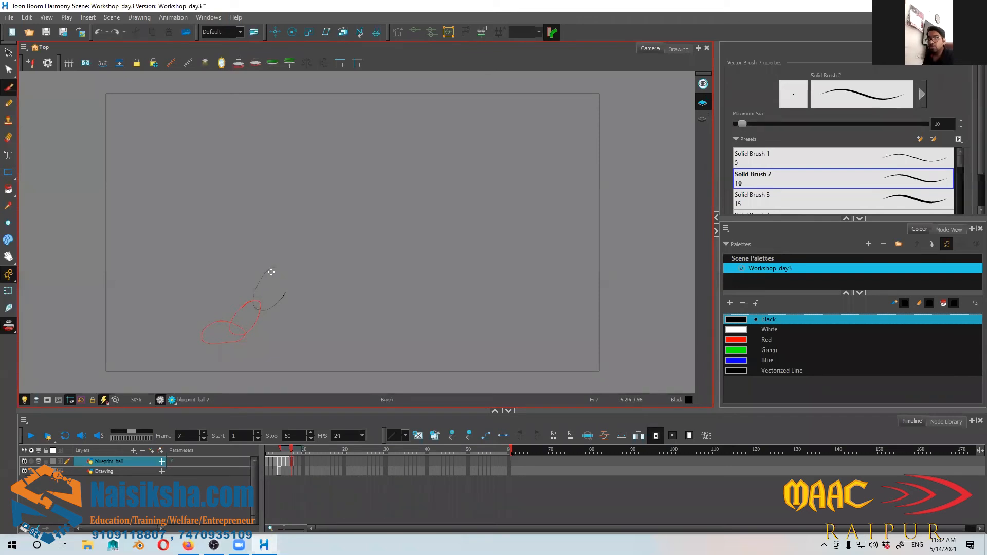
{"action": "left_click_drag", "start_coordinate": [277, 274], "coordinate": [256, 307]}
{"action": "key", "text": "ctrl+z"}
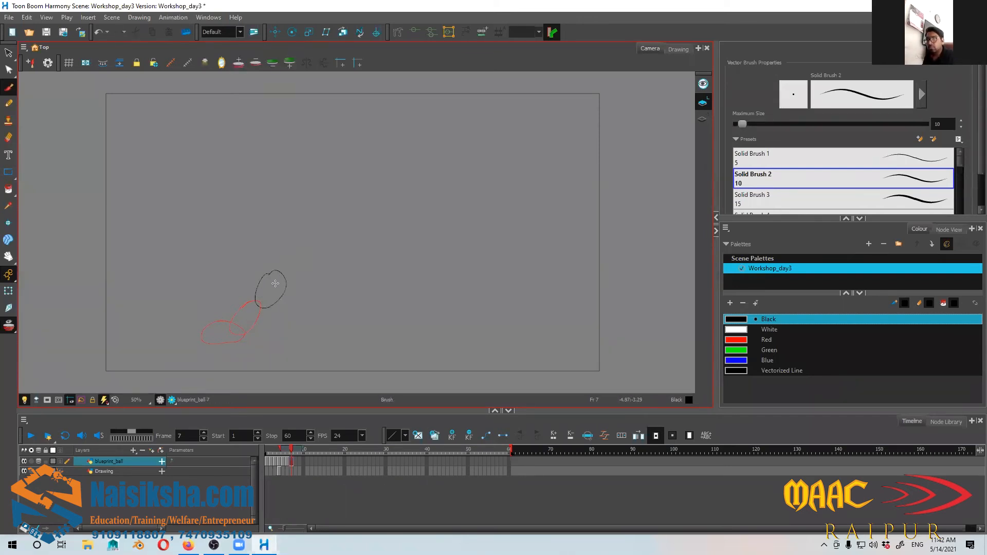
- Draw a round ball on frame 8, above and right of the frame 7 ball, undoing unsatisfactory outlines
{"action": "key", "text": "period"}
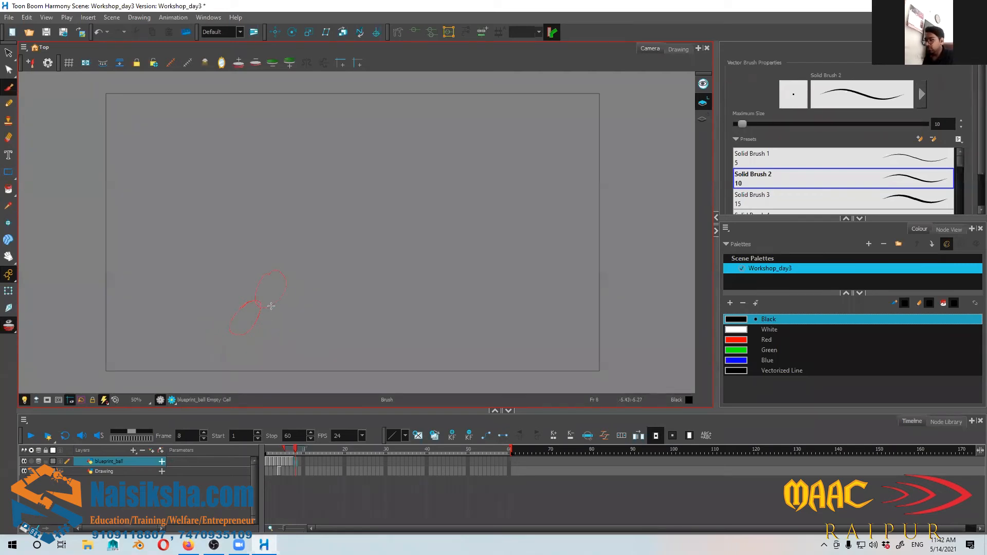
{"action": "left_click_drag", "start_coordinate": [282, 249], "coordinate": [286, 302]}
{"action": "key", "text": "ctrl+z"}
{"action": "mouse_move", "coordinate": [286, 249]}
{"action": "left_mouse_down"}
{"action": "mouse_move", "coordinate": [300, 249]}
{"action": "mouse_move", "coordinate": [279, 251]}
{"action": "left_mouse_up"}
{"action": "key", "text": "ctrl+z"}
{"action": "key", "text": "ctrl+z"}
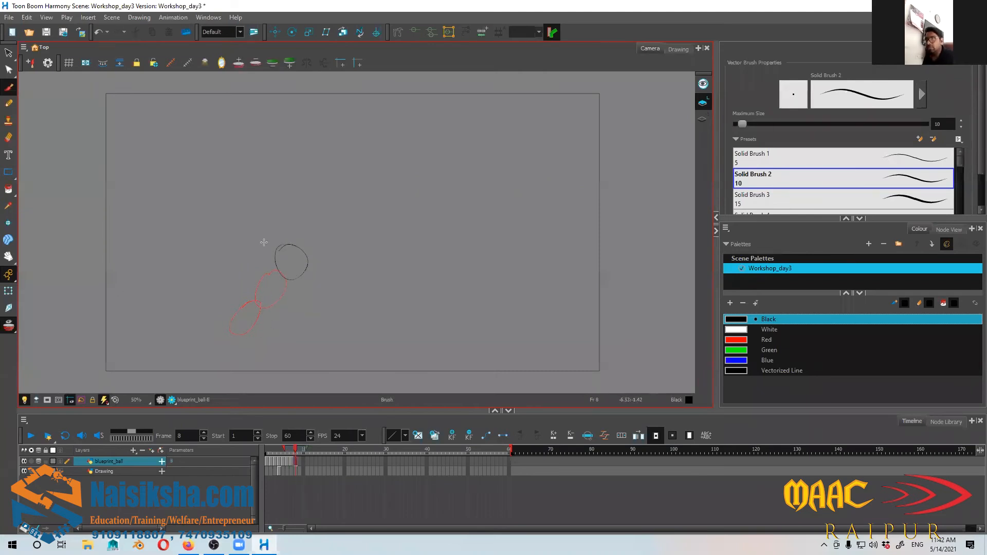
- Draw round balls on frames 9 and 10, side by side at the peak of the first bounce
{"action": "key", "text": "period"}
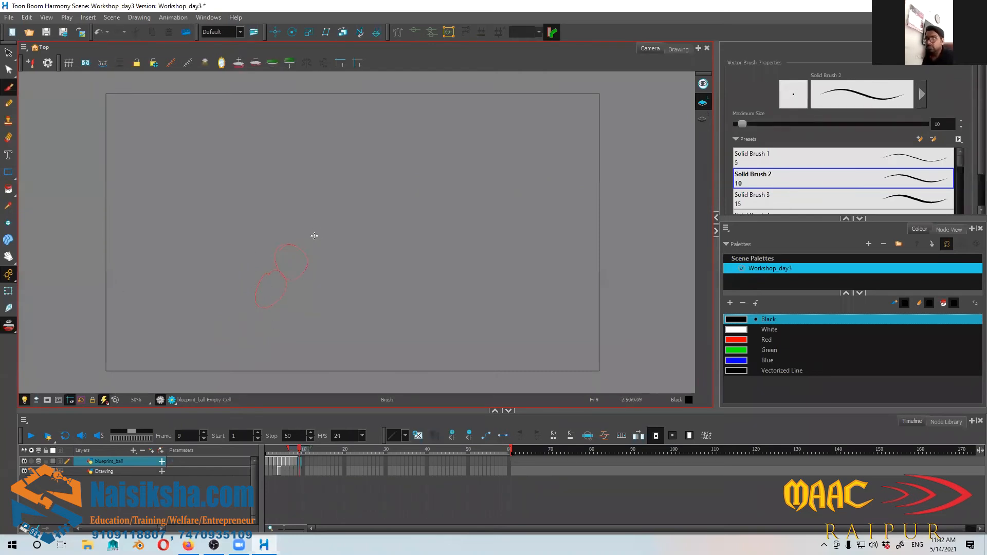
{"action": "mouse_move", "coordinate": [323, 237]}
{"action": "left_mouse_down"}
{"action": "mouse_move", "coordinate": [328, 256]}
{"action": "mouse_move", "coordinate": [319, 234]}
{"action": "left_mouse_up"}
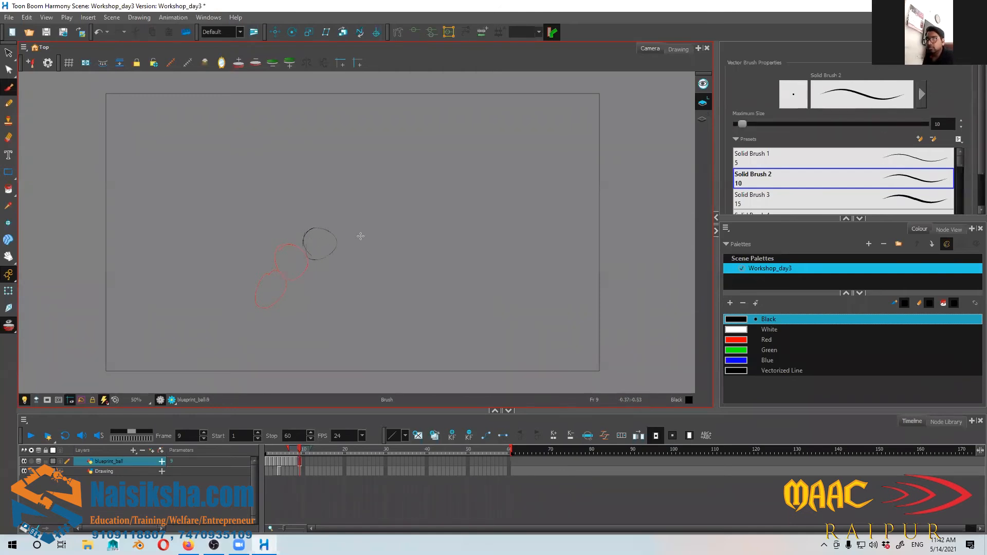
{"action": "key", "text": "period"}
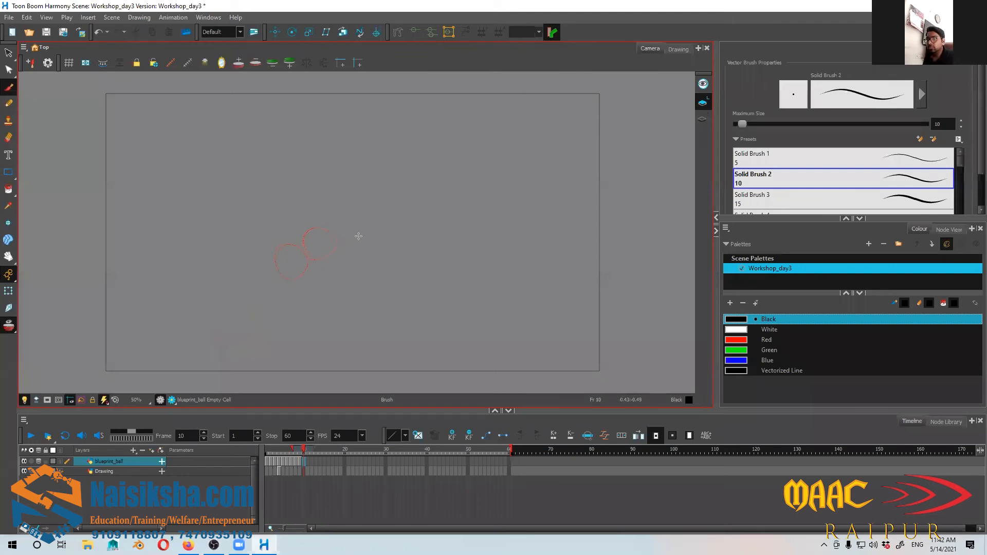
{"action": "left_click_drag", "start_coordinate": [356, 231], "coordinate": [340, 242]}
{"action": "key", "text": "ctrl+z"}
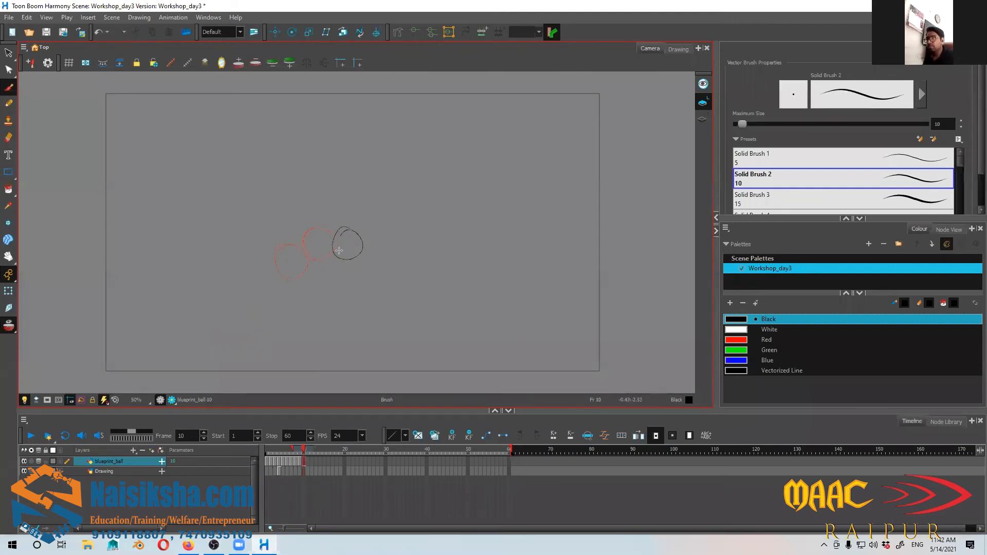
- Draw the descending balls on frames 11 and 12, each below and right of the previous one
{"action": "key", "text": "period"}
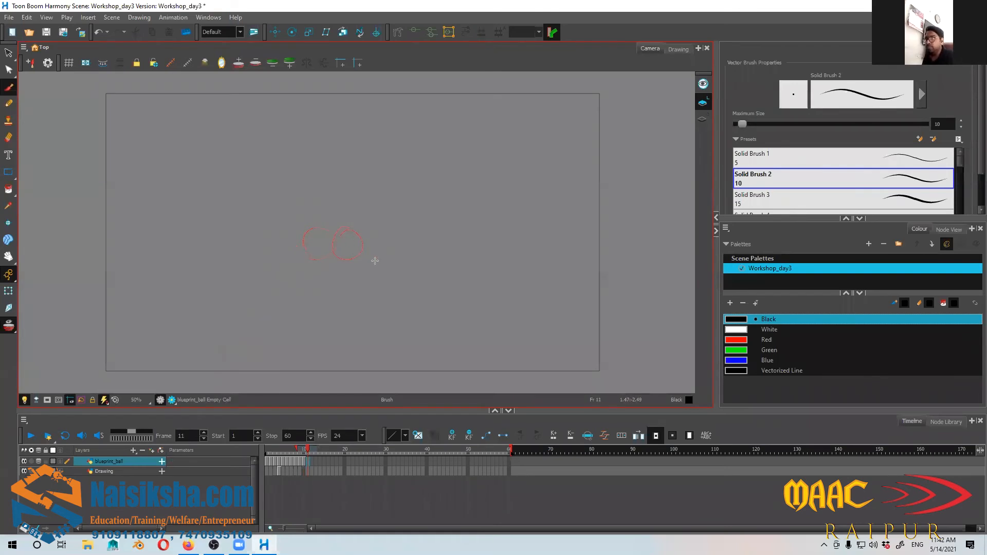
{"action": "mouse_move", "coordinate": [352, 259]}
{"action": "left_mouse_down"}
{"action": "mouse_move", "coordinate": [396, 304]}
{"action": "mouse_move", "coordinate": [383, 286]}
{"action": "left_mouse_up"}
{"action": "key", "text": "period"}
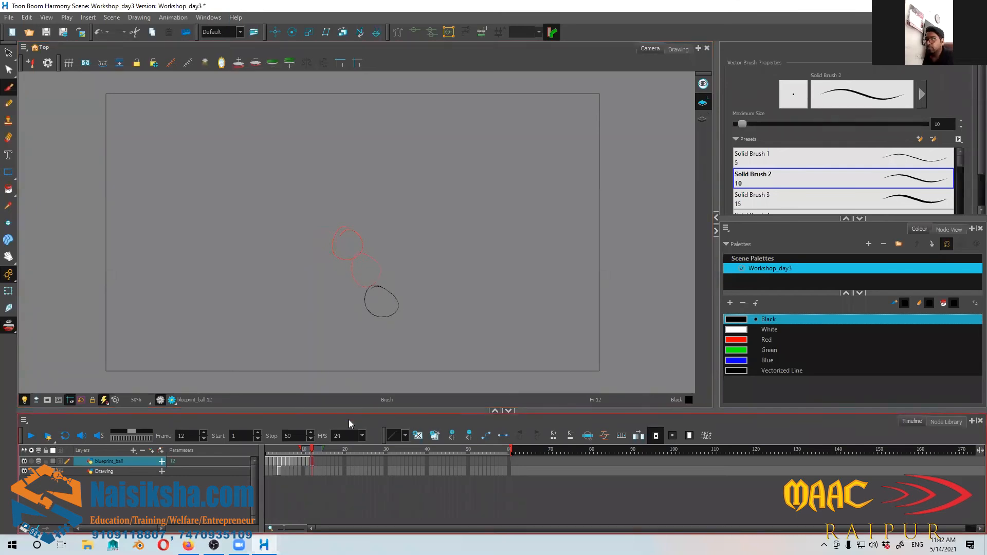
- Move the line-of-action drawing on the Drawing layer from frame 4 to frame 13
{"action": "left_click", "coordinate": [279, 472]}
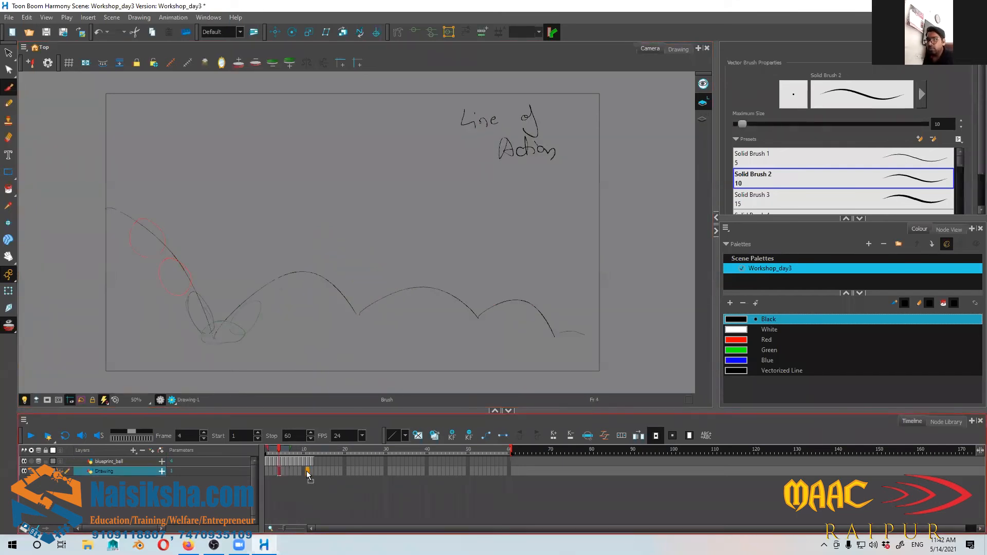
{"action": "left_click", "coordinate": [312, 471]}
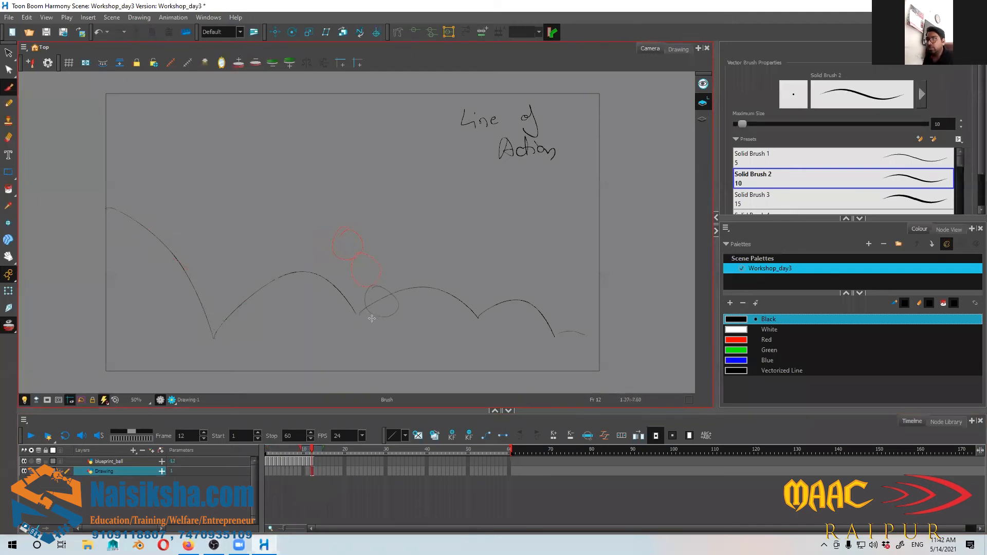
{"action": "left_click", "coordinate": [314, 472]}
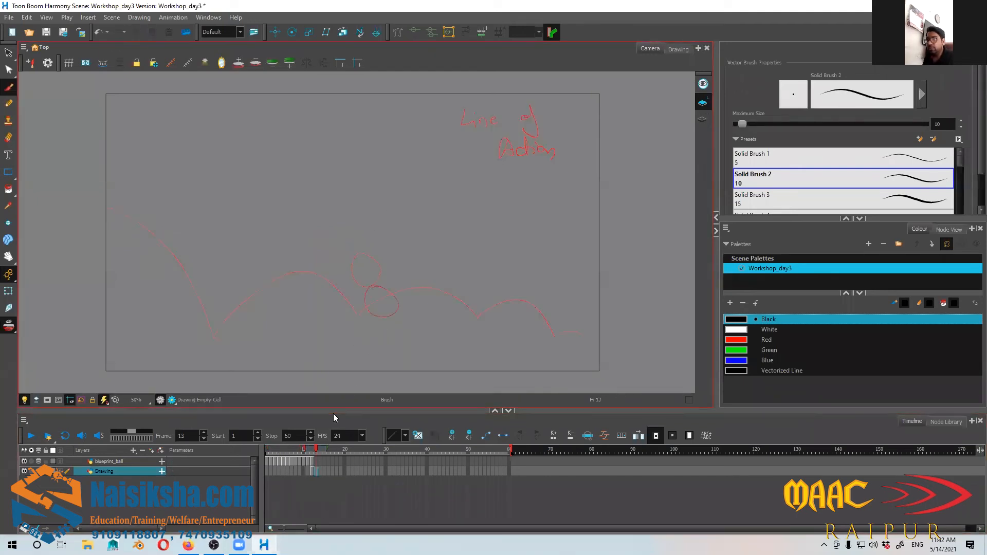
{"action": "left_click", "coordinate": [312, 471]}
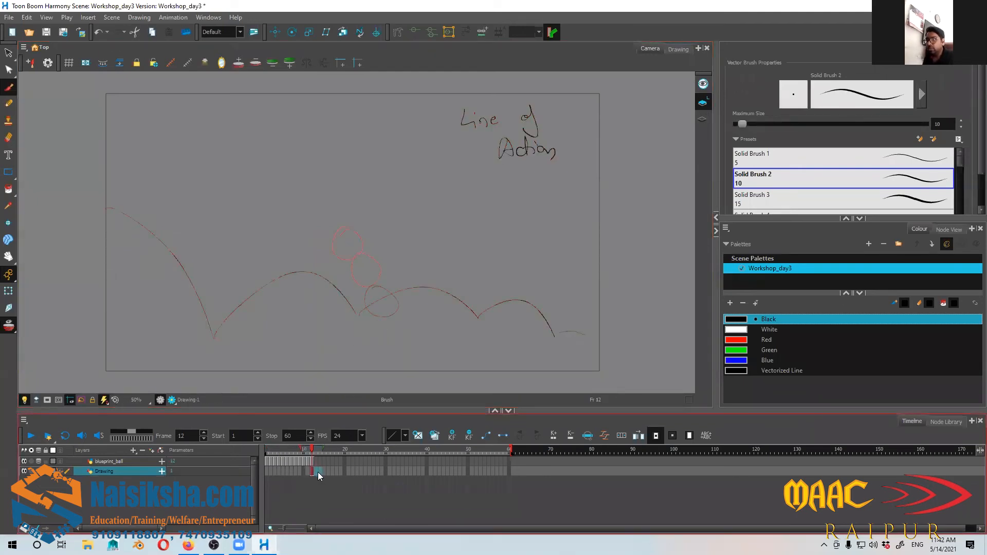
{"action": "left_click", "coordinate": [318, 472]}
- Draw a narrow stretched ball on frame 13 of blueprint_ball, below and right of the frame 12 ball
{"action": "left_click", "coordinate": [315, 462]}
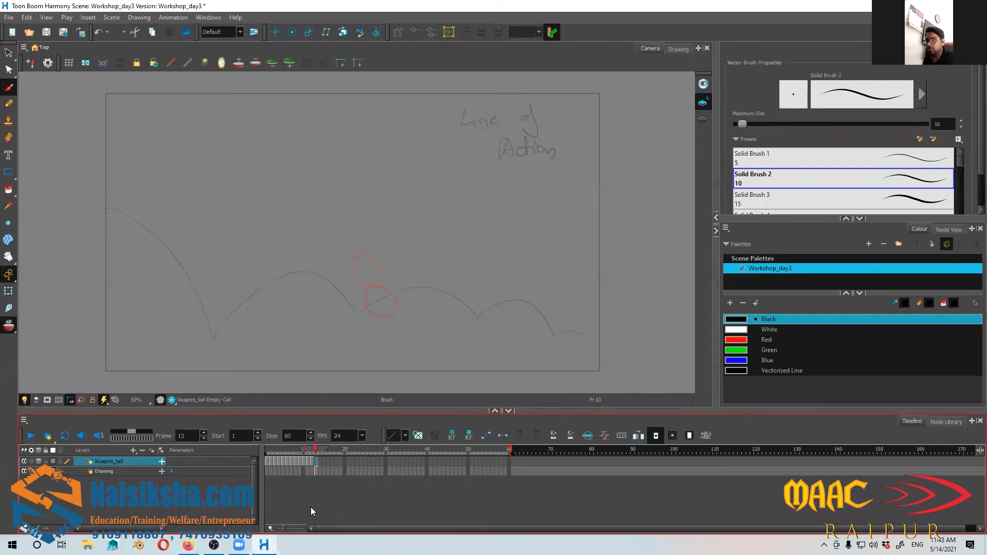
{"action": "left_click", "coordinate": [388, 314]}
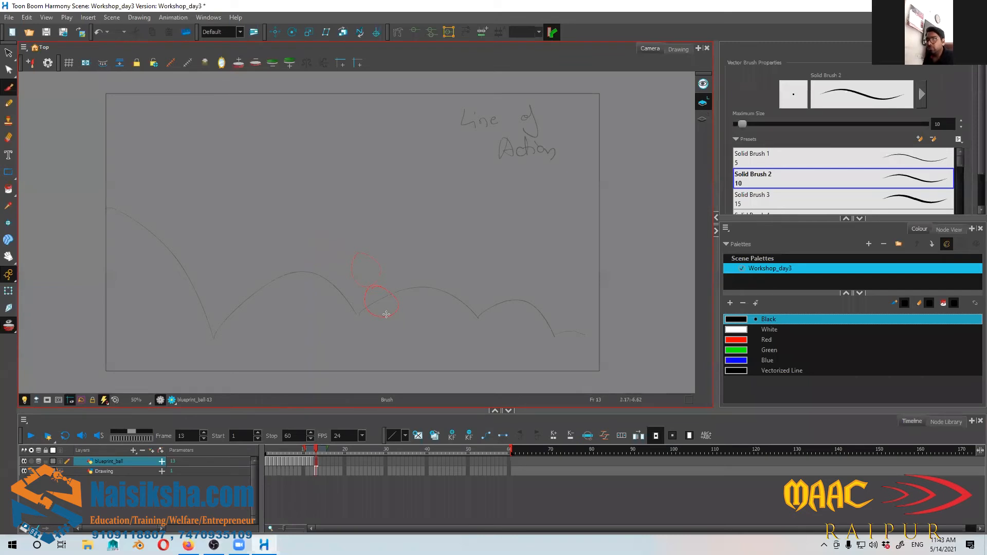
{"action": "left_click_drag", "start_coordinate": [386, 315], "coordinate": [388, 308]}
- Draw a flat squashed ball at the second ground contact on frame 14 and a stretched rebounding ball on frame 15
{"action": "left_click", "coordinate": [320, 448]}
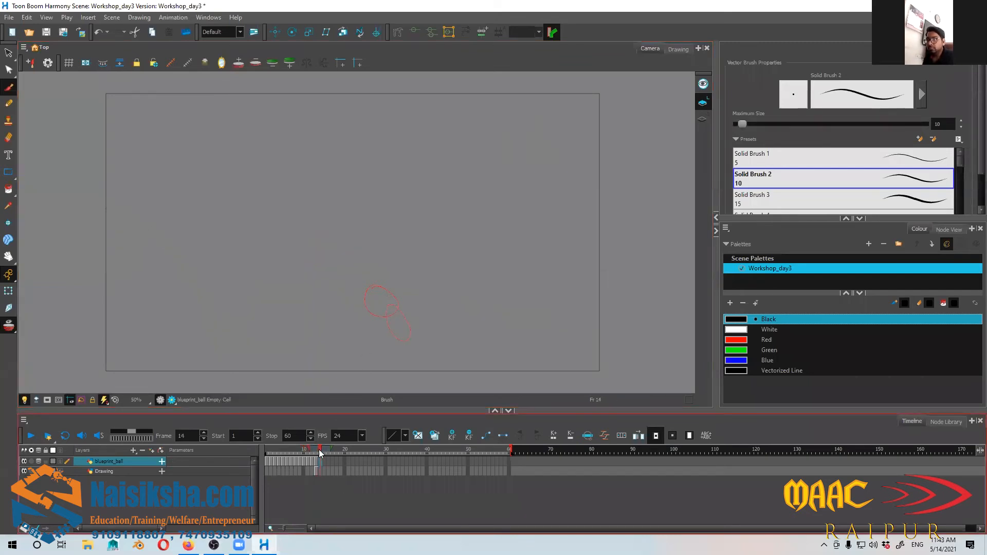
{"action": "mouse_move", "coordinate": [415, 338]}
{"action": "left_mouse_down"}
{"action": "mouse_move", "coordinate": [454, 297]}
{"action": "mouse_move", "coordinate": [429, 337]}
{"action": "left_mouse_up"}
{"action": "key", "text": "."}
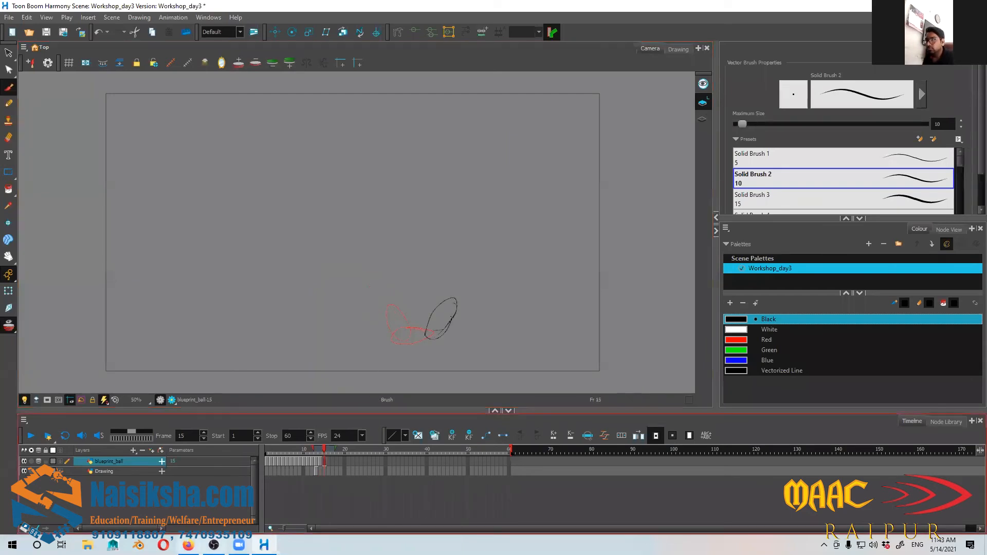
- Draw a stretched rising ball on frame 16 and a round ball at the peak of the second bounce on frame 17
{"action": "key", "text": "."}
{"action": "mouse_move", "coordinate": [463, 276]}
{"action": "left_mouse_down"}
{"action": "mouse_move", "coordinate": [453, 318]}
{"action": "mouse_move", "coordinate": [476, 288]}
{"action": "mouse_move", "coordinate": [458, 282]}
{"action": "mouse_move", "coordinate": [511, 264]}
{"action": "mouse_move", "coordinate": [481, 294]}
{"action": "mouse_move", "coordinate": [505, 272]}
{"action": "mouse_move", "coordinate": [484, 254]}
{"action": "left_mouse_up"}
{"action": "key", "text": "."}
{"action": "key", "text": "ctrl+z"}
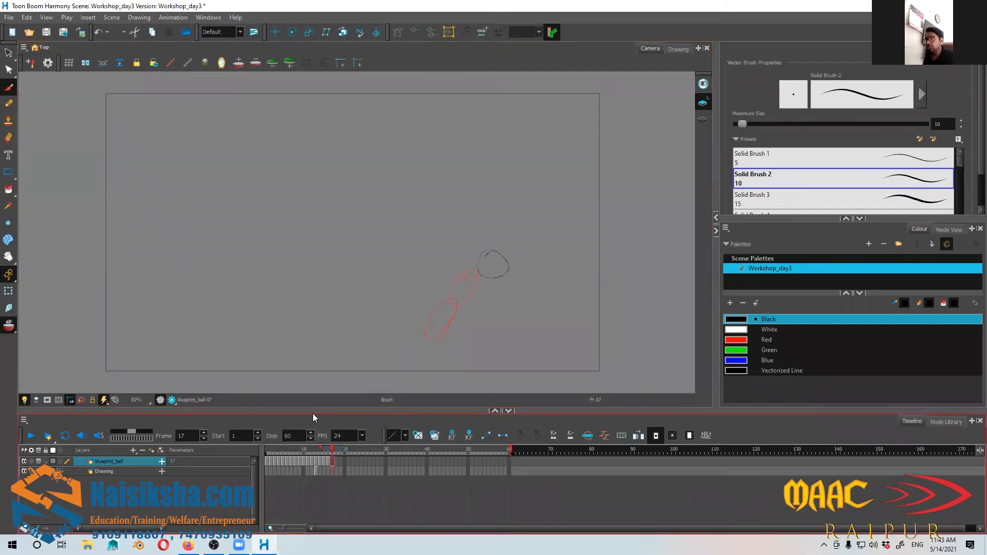
- Draw the descending balls on frames 18 and 19, continuing down and right from the second bounce's peak
{"action": "key", "text": "."}
{"action": "mouse_move", "coordinate": [508, 277]}
{"action": "left_mouse_down"}
{"action": "mouse_move", "coordinate": [529, 319]}
{"action": "mouse_move", "coordinate": [530, 301]}
{"action": "left_mouse_up"}
{"action": "key", "text": "."}
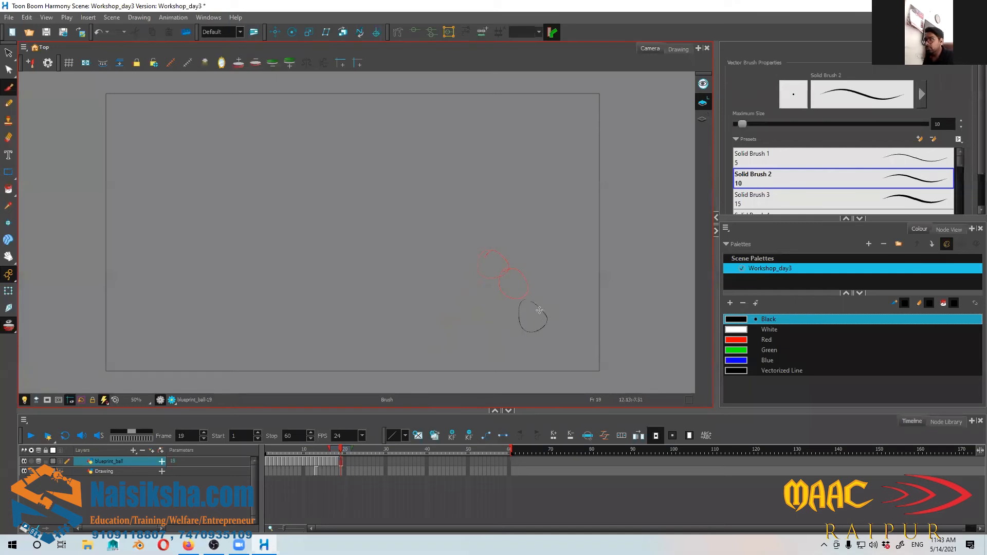
- Draw a stretched falling ball on frame 20 of blueprint_ball and a flat squashed ball at the third ground contact on frame 21
{"action": "key", "text": "."}
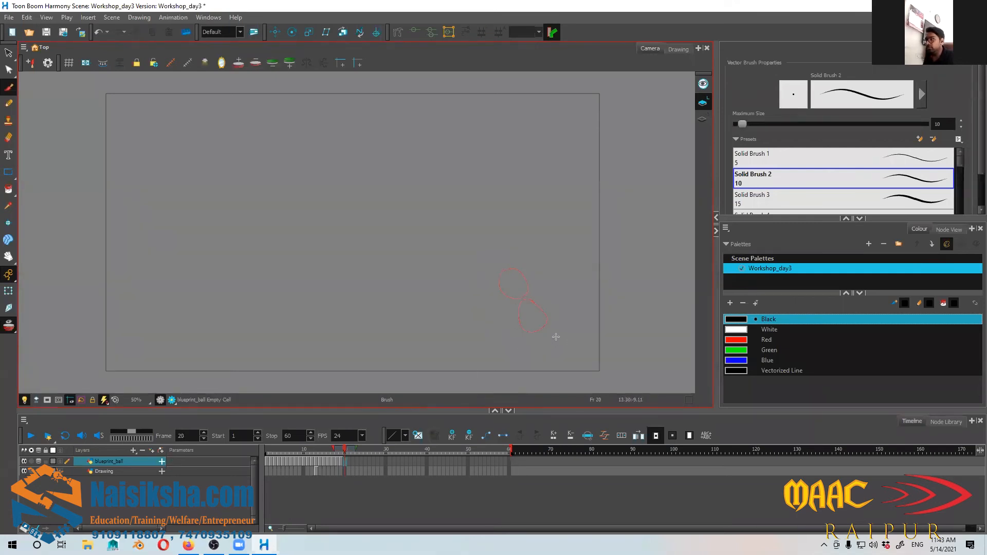
{"action": "left_click_drag", "start_coordinate": [542, 327], "coordinate": [547, 337]}
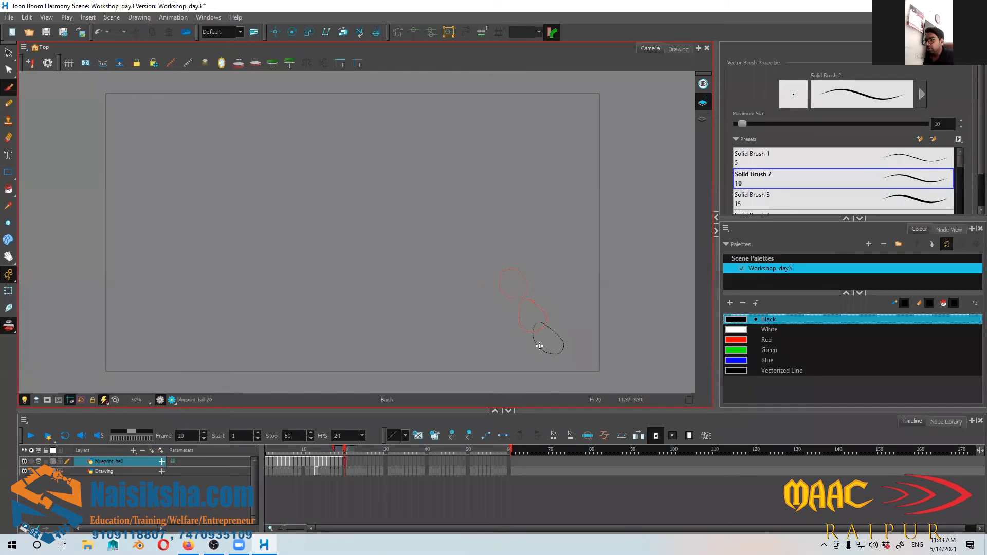
{"action": "mouse_move", "coordinate": [579, 345]}
{"action": "left_mouse_down"}
{"action": "mouse_move", "coordinate": [568, 348]}
{"action": "mouse_move", "coordinate": [576, 340]}
{"action": "left_mouse_up"}
- Draw a stretched rebounding ball on frame 22 and a round ball straddling the camera frame's right border on frame 23
{"action": "key", "text": "."}
{"action": "mouse_move", "coordinate": [570, 343]}
{"action": "left_mouse_down"}
{"action": "mouse_move", "coordinate": [594, 325]}
{"action": "mouse_move", "coordinate": [585, 341]}
{"action": "mouse_move", "coordinate": [582, 317]}
{"action": "left_mouse_up"}
{"action": "key", "text": "ctrl+z"}
{"action": "key", "text": "."}
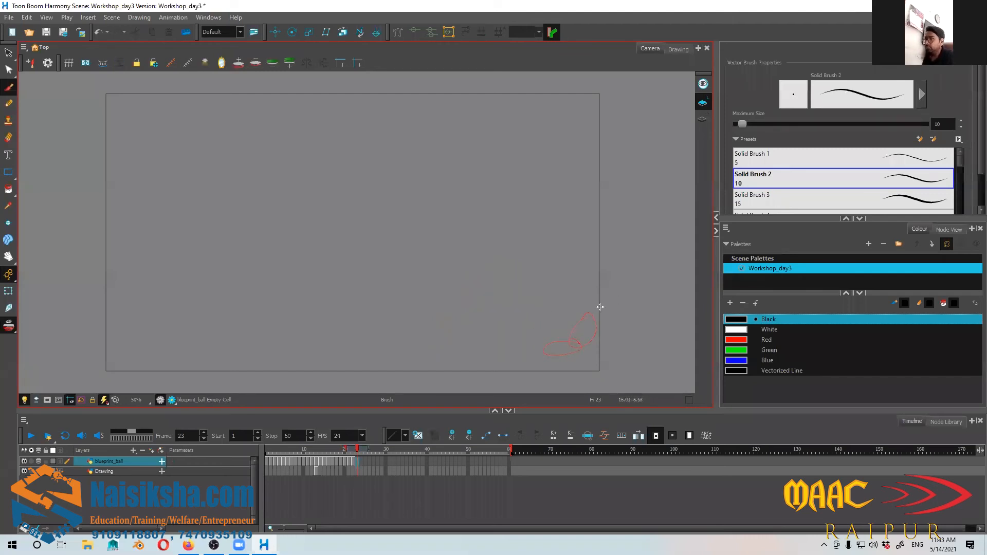
{"action": "mouse_move", "coordinate": [598, 297]}
{"action": "left_mouse_down"}
{"action": "mouse_move", "coordinate": [616, 311]}
{"action": "mouse_move", "coordinate": [597, 297]}
{"action": "left_mouse_up"}
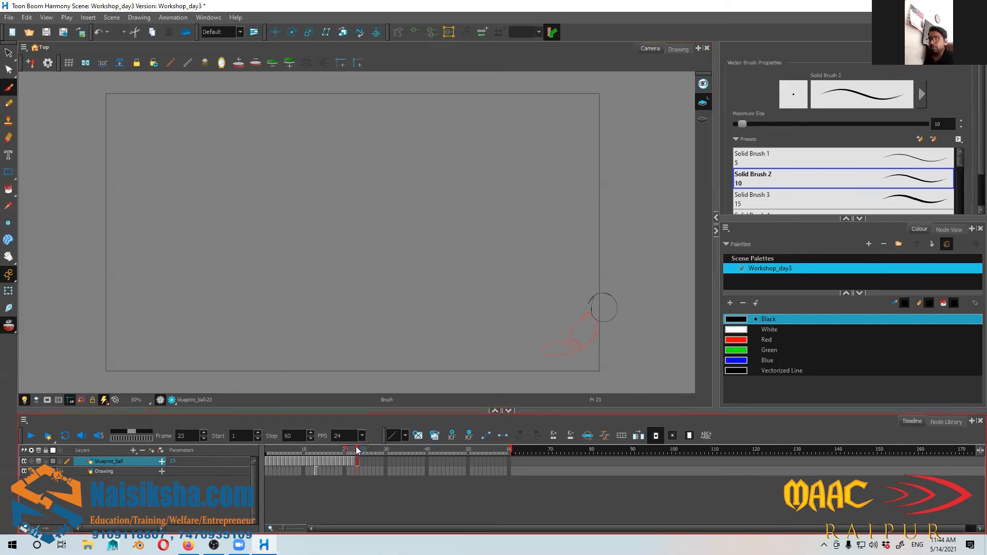
- Step between frames 22 and 24 to examine the ball's path and spacing after the third ground contact
{"action": "mouse_move", "coordinate": [359, 450]}
{"action": "left_mouse_down"}
{"action": "mouse_move", "coordinate": [268, 454]}
{"action": "mouse_move", "coordinate": [345, 446]}
{"action": "mouse_move", "coordinate": [361, 434]}
{"action": "mouse_move", "coordinate": [256, 449]}
{"action": "mouse_move", "coordinate": [355, 437]}
{"action": "left_mouse_up"}
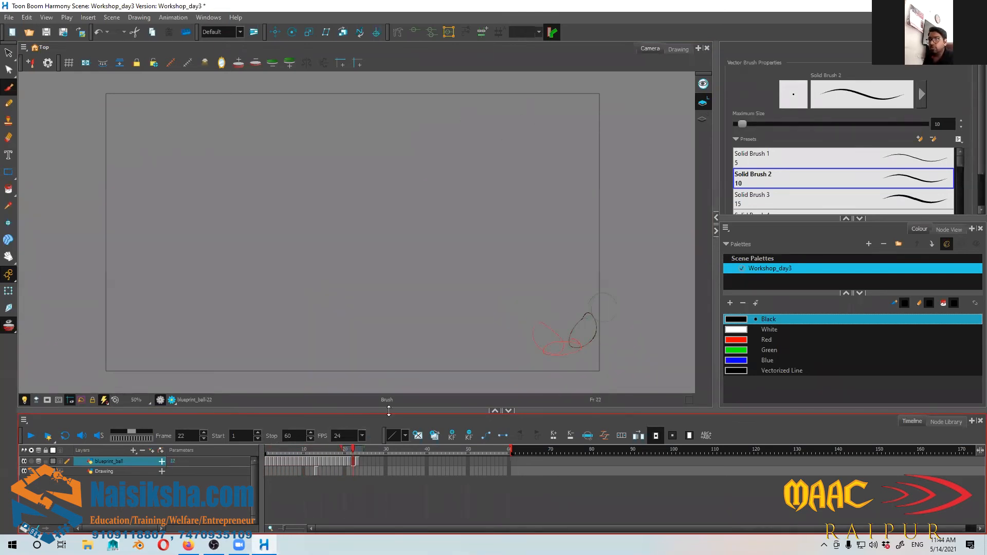
{"action": "left_click", "coordinate": [357, 450]}
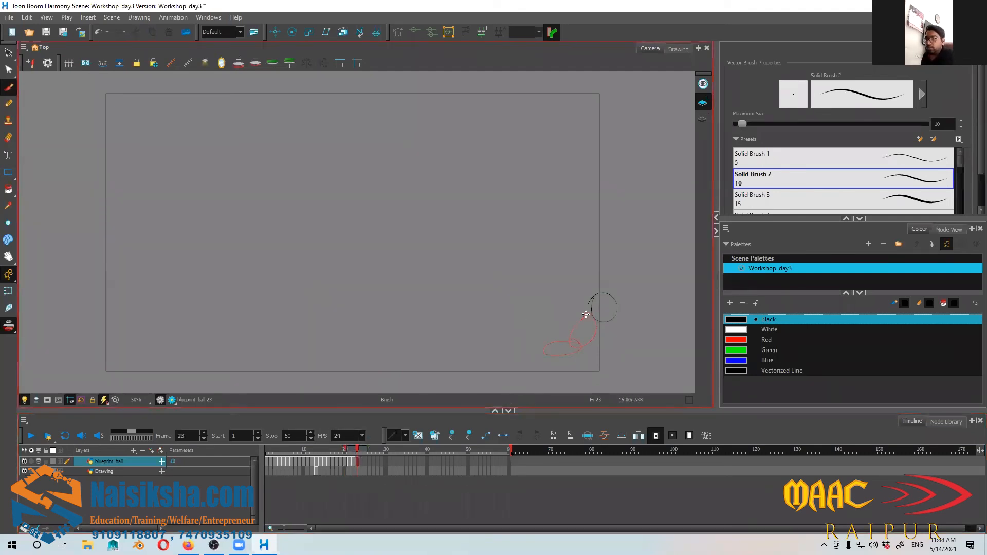
{"action": "left_click", "coordinate": [360, 449]}
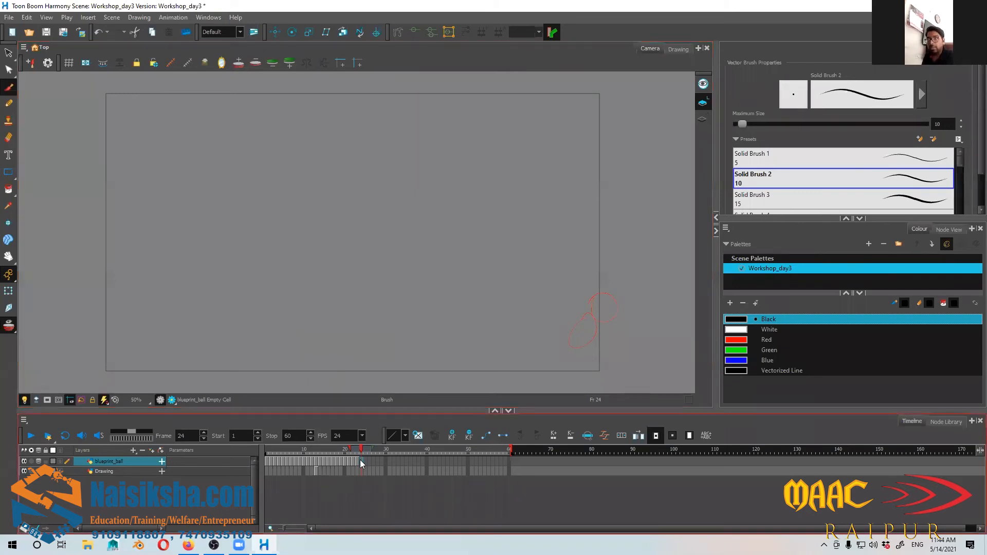
{"action": "mouse_move", "coordinate": [362, 449]}
{"action": "left_mouse_down"}
{"action": "mouse_move", "coordinate": [265, 450]}
{"action": "mouse_move", "coordinate": [358, 450]}
{"action": "left_mouse_up"}
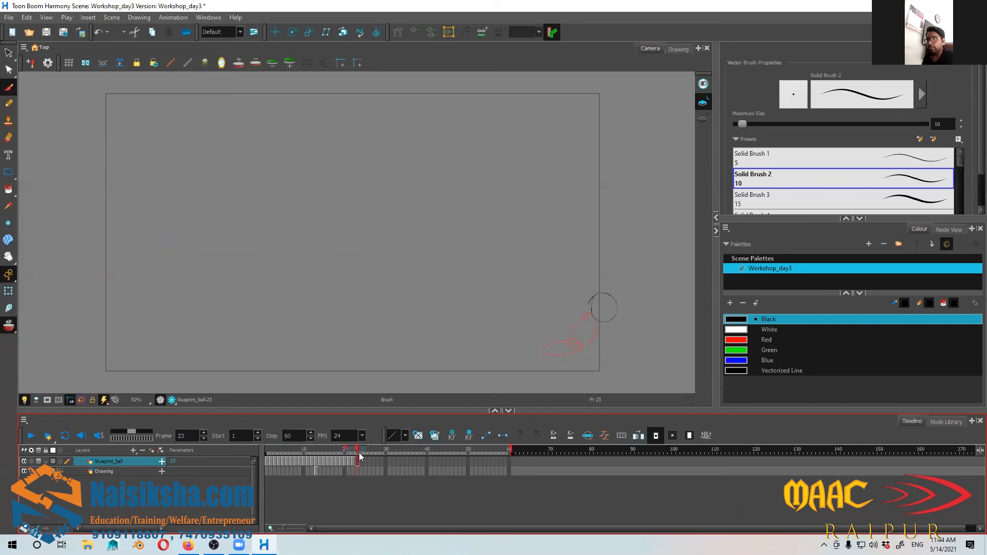
{"action": "key", "text": "period"}
{"action": "key", "text": "space"}
{"action": "left_click_drag", "start_coordinate": [510, 345], "coordinate": [425, 319]}
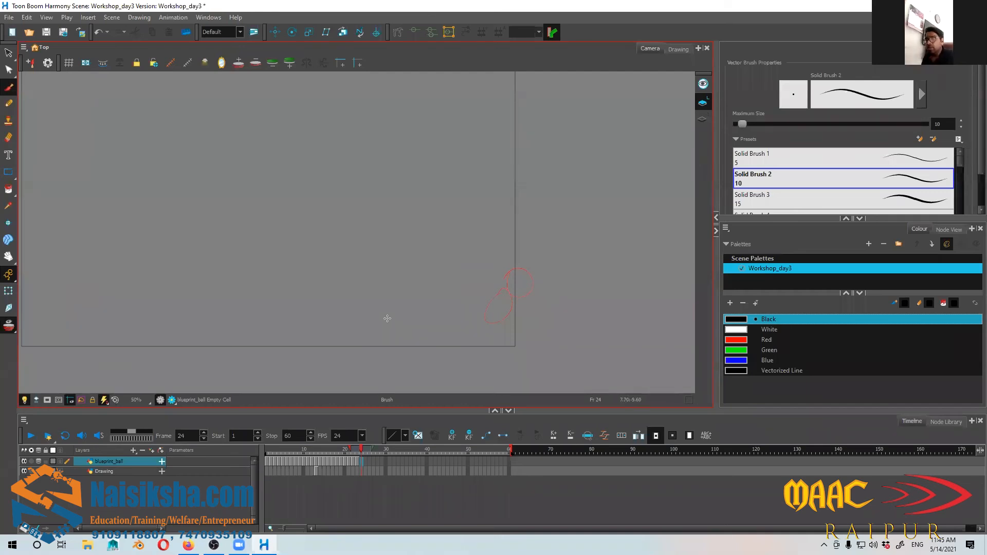
{"action": "mouse_move", "coordinate": [362, 449]}
{"action": "left_mouse_down"}
{"action": "mouse_move", "coordinate": [344, 447]}
{"action": "mouse_move", "coordinate": [363, 451]}
{"action": "left_mouse_up"}
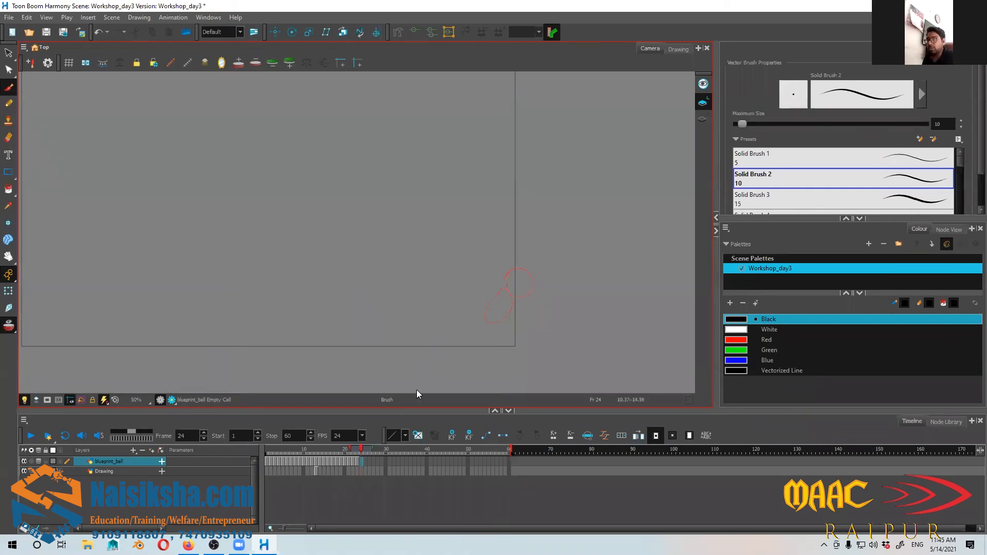
{"action": "left_click", "coordinate": [359, 456]}
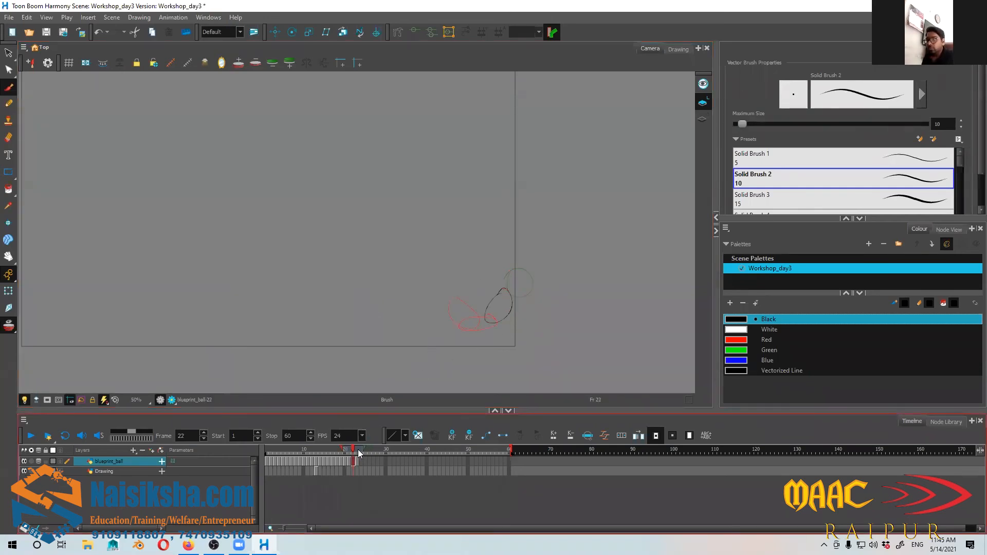
{"action": "key", "text": "period"}
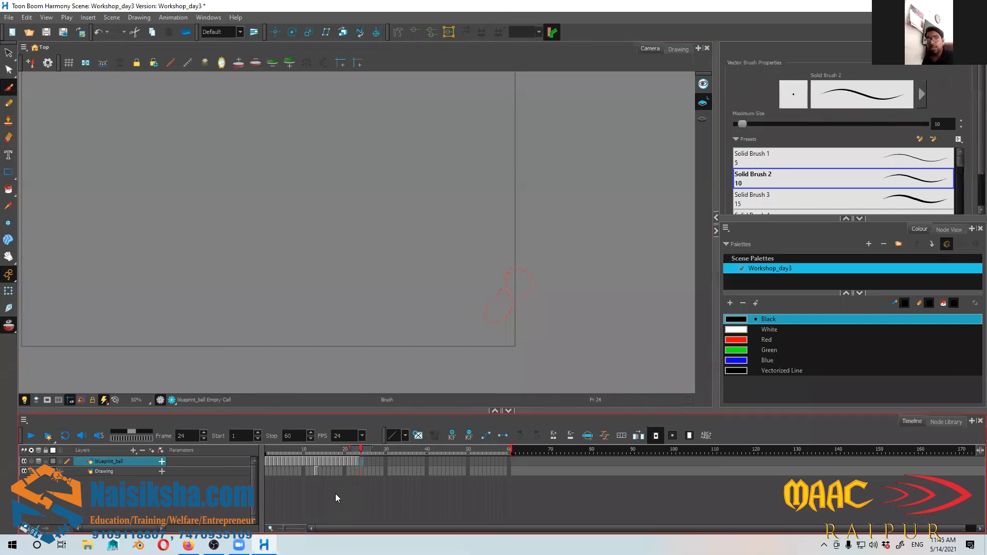
{"action": "left_click", "coordinate": [360, 449]}
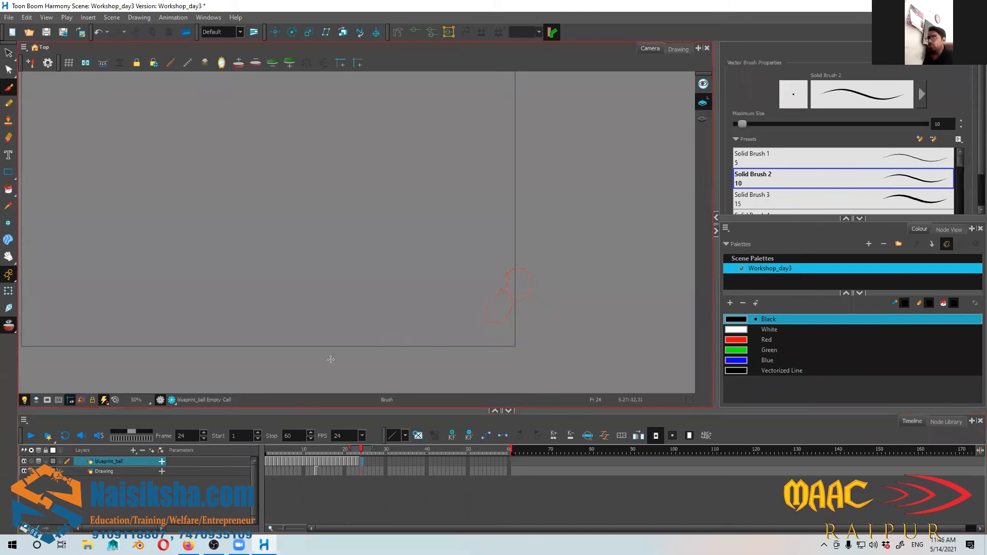
- Draw a round ball on frame 24, slightly below and right of the frame 23 ball
{"action": "mouse_move", "coordinate": [353, 458]}
{"action": "left_mouse_down"}
{"action": "mouse_move", "coordinate": [360, 451]}
{"action": "mouse_move", "coordinate": [288, 451]}
{"action": "mouse_move", "coordinate": [362, 450]}
{"action": "left_mouse_up"}
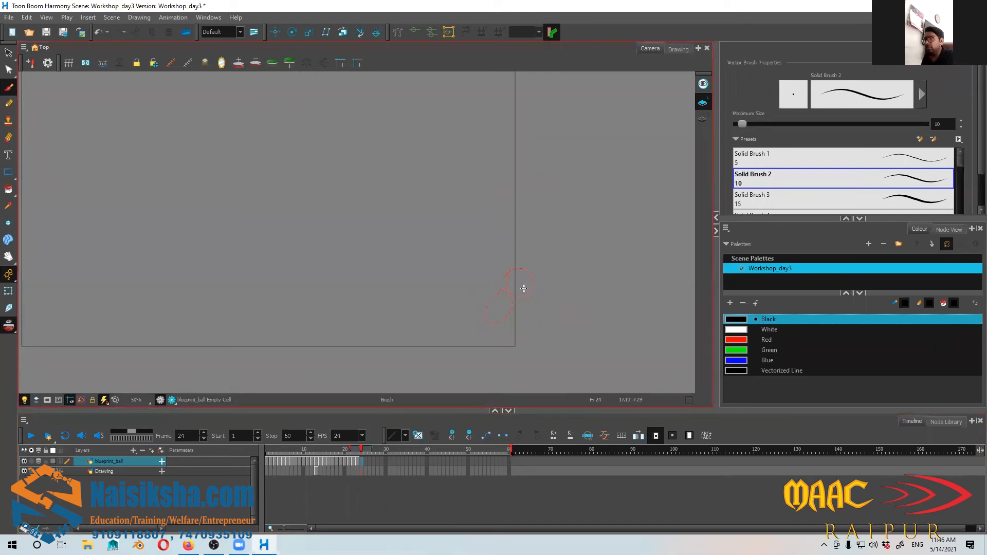
{"action": "left_click_drag", "start_coordinate": [518, 293], "coordinate": [518, 319]}
{"action": "key", "text": "ctrl+z"}
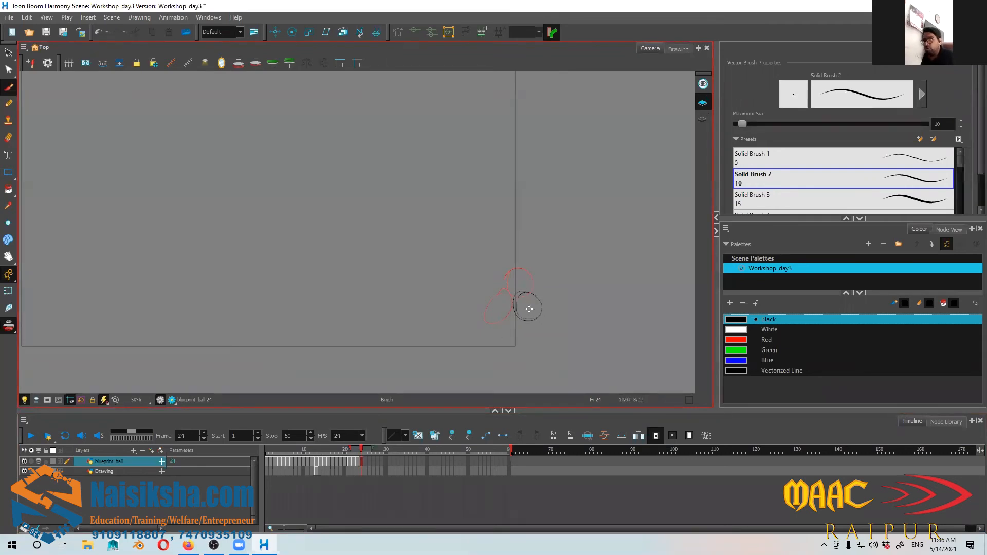
{"action": "key", "text": "."}
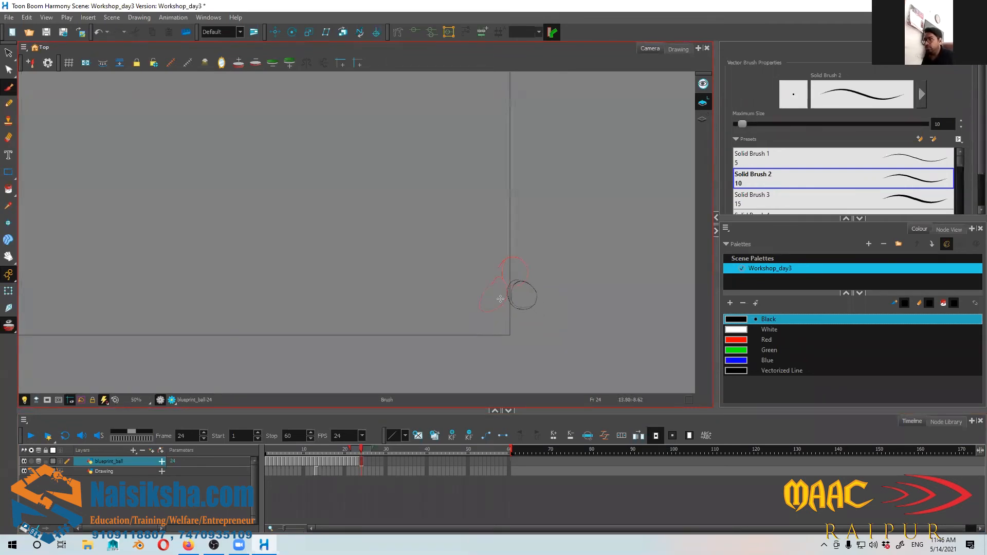
- Draw a round ball at ground level on frame 25 and a slightly squashed one over it on frame 26, just outside the camera frame
{"action": "mouse_move", "coordinate": [518, 309]}
{"action": "left_mouse_down"}
{"action": "mouse_move", "coordinate": [542, 326]}
{"action": "mouse_move", "coordinate": [526, 311]}
{"action": "mouse_move", "coordinate": [505, 342]}
{"action": "left_mouse_up"}
{"action": "key", "text": "ctrl+z"}
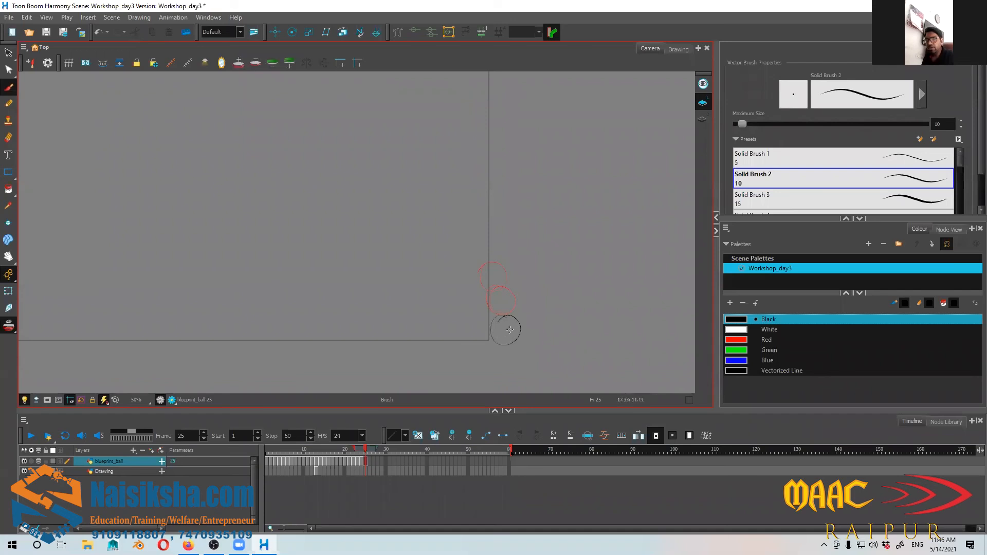
{"action": "key", "text": "."}
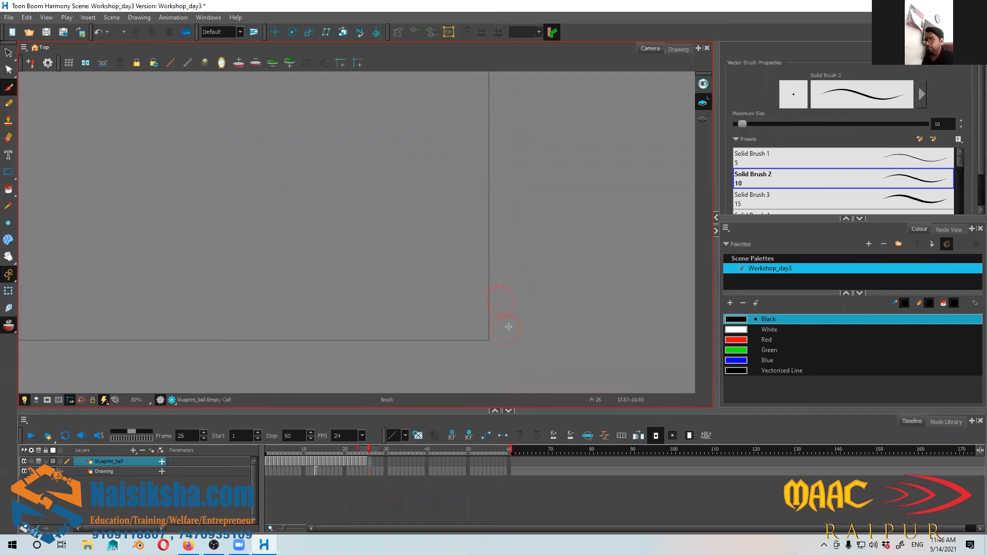
{"action": "mouse_move", "coordinate": [497, 321]}
{"action": "left_mouse_down"}
{"action": "mouse_move", "coordinate": [522, 332]}
{"action": "mouse_move", "coordinate": [518, 321]}
{"action": "left_mouse_up"}
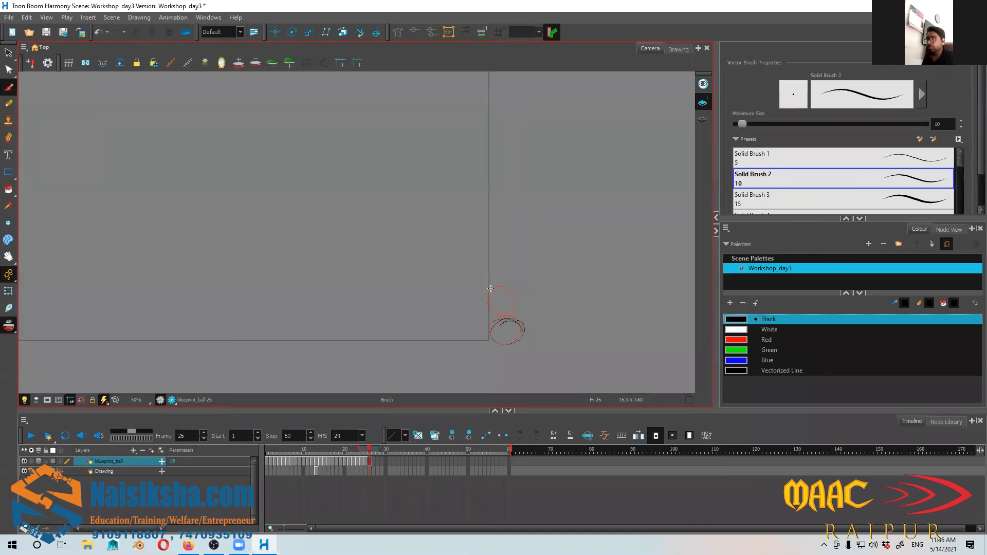
{"action": "key", "text": "period"}
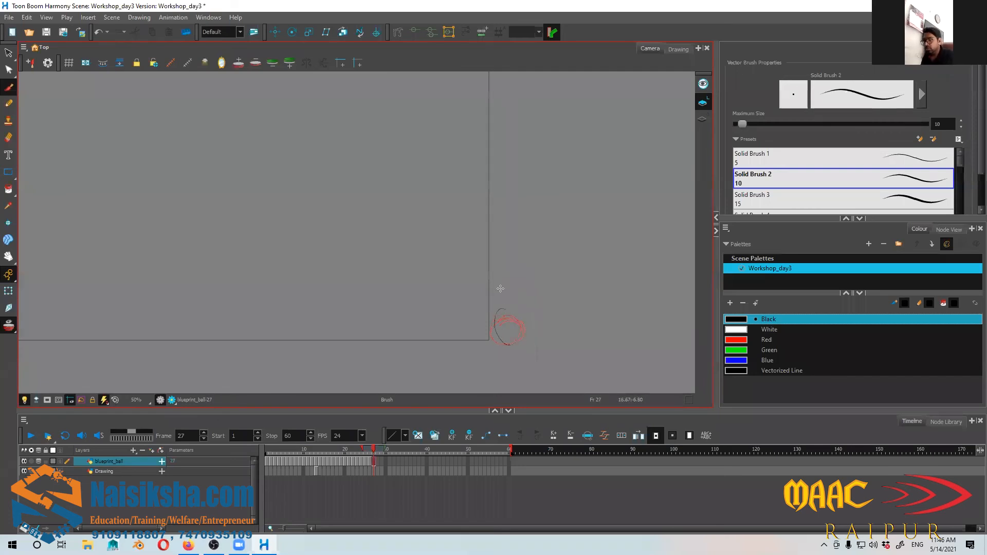
{"action": "mouse_move", "coordinate": [503, 309]}
{"action": "left_mouse_down"}
{"action": "mouse_move", "coordinate": [489, 330]}
{"action": "mouse_move", "coordinate": [505, 315]}
{"action": "left_mouse_up"}
{"action": "key", "text": "ctrl+z"}
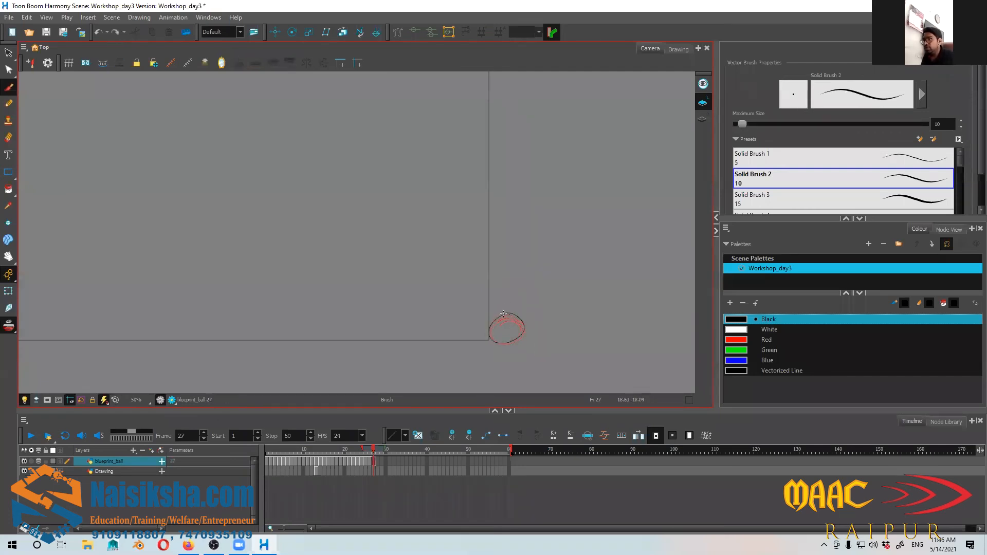
{"action": "key", "text": "ctrl+z"}
{"action": "left_click", "coordinate": [376, 448]}
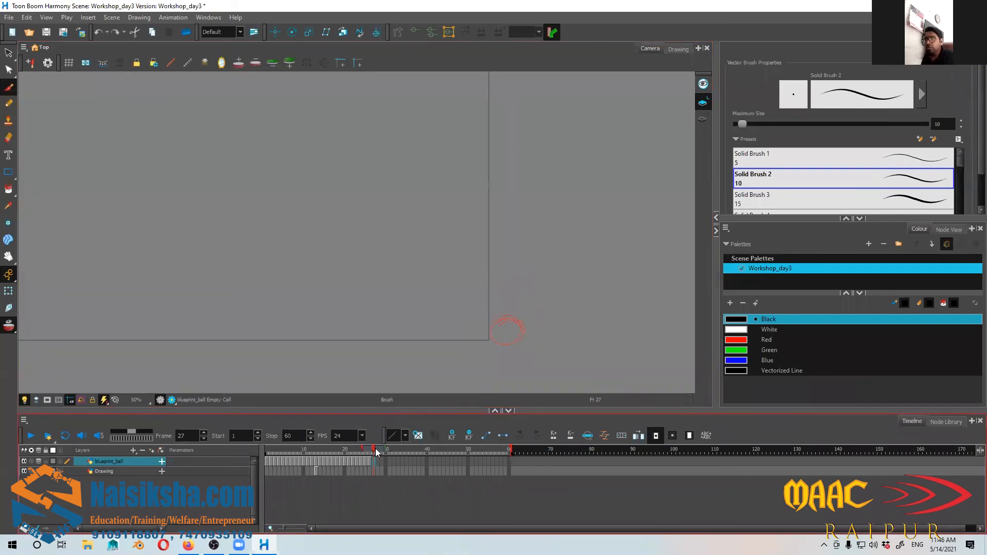
- Copy the round ball drawing from frame 25 of blueprint_ball and paste it into frame 27
{"action": "left_click", "coordinate": [367, 448]}
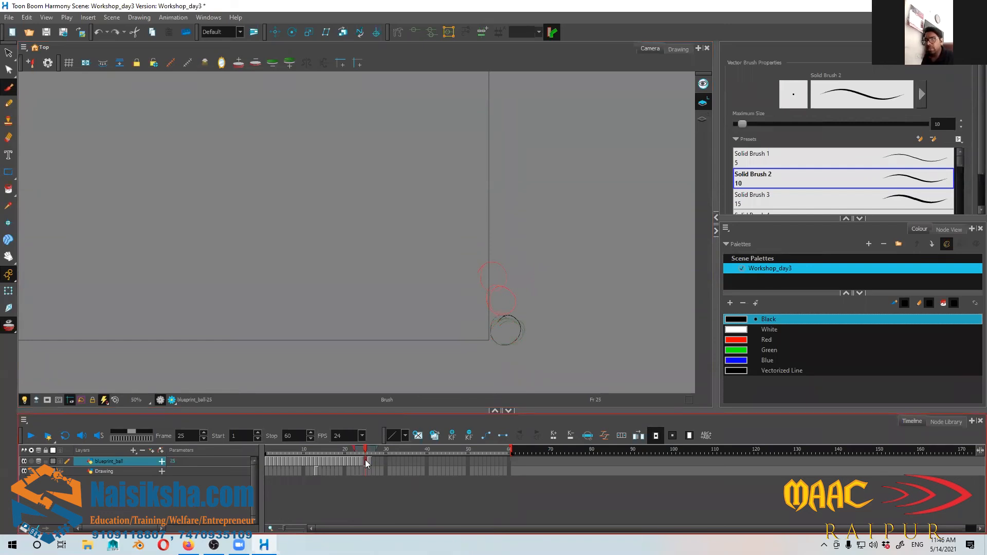
{"action": "left_click", "coordinate": [366, 462]}
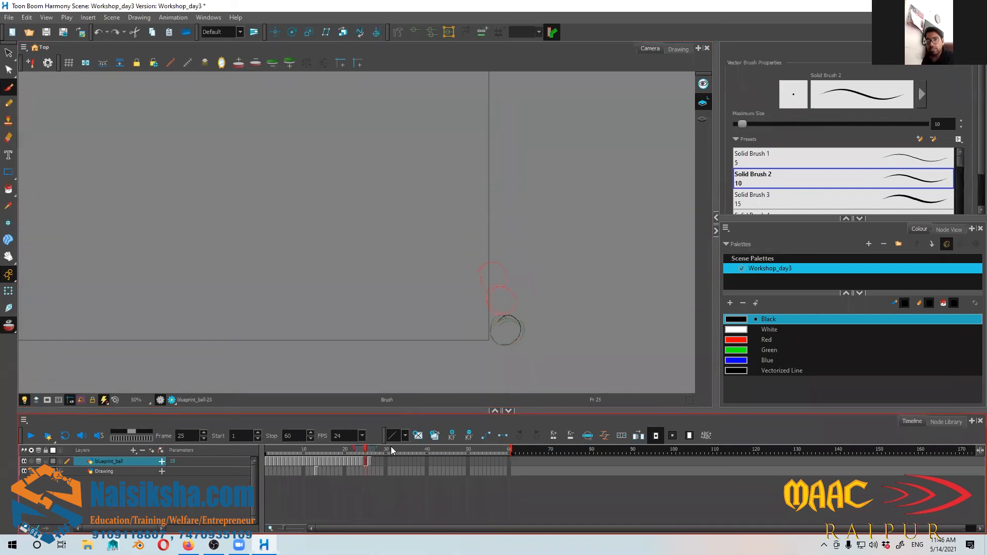
{"action": "left_click_drag", "start_coordinate": [367, 447], "coordinate": [374, 451]}
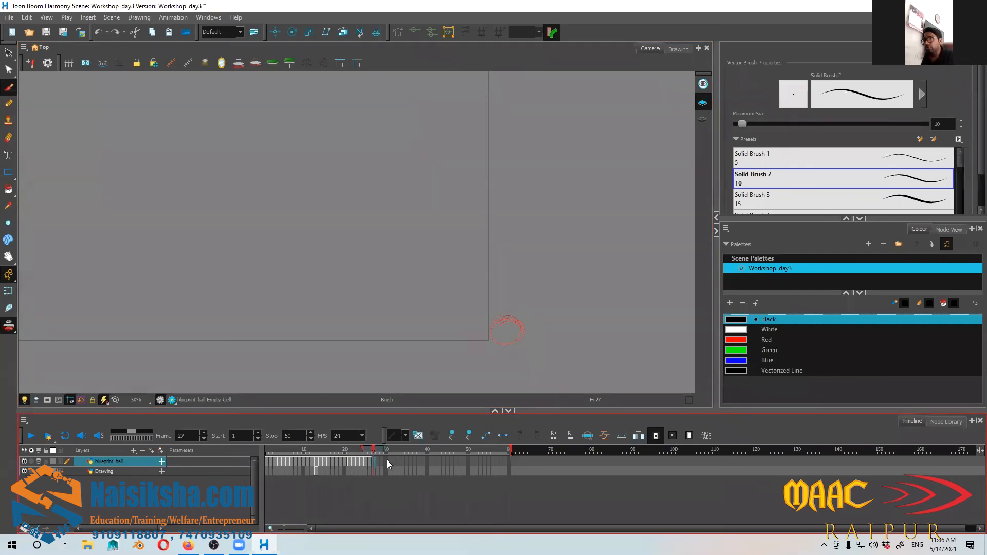
{"action": "left_click_drag", "start_coordinate": [373, 450], "coordinate": [369, 452]}
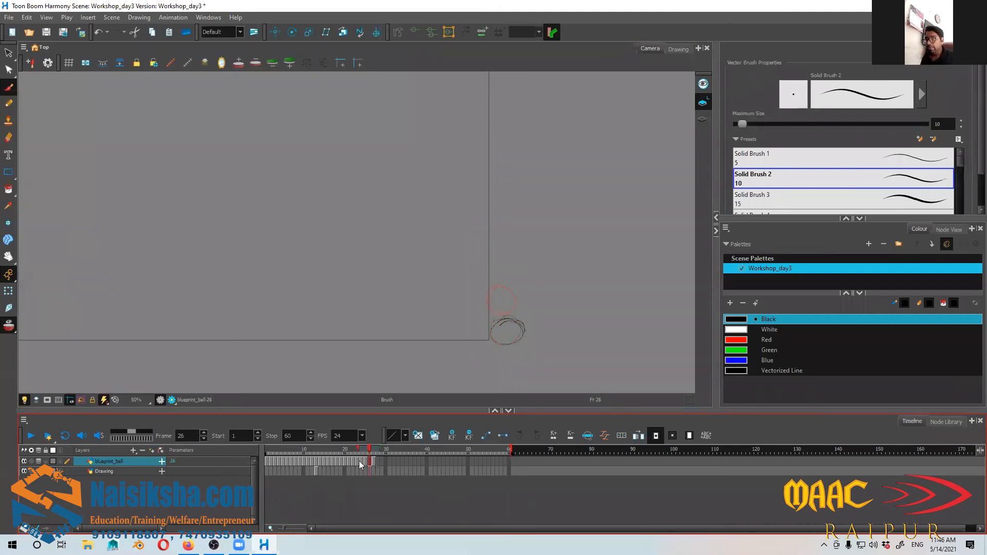
- Return to frame 1 with the whole camera frame in view and turn off onion skin
{"action": "mouse_move", "coordinate": [373, 443]}
{"action": "left_mouse_down"}
{"action": "mouse_move", "coordinate": [304, 448]}
{"action": "mouse_move", "coordinate": [248, 468]}
{"action": "left_mouse_up"}
{"action": "left_click_drag", "start_coordinate": [295, 286], "coordinate": [399, 336]}
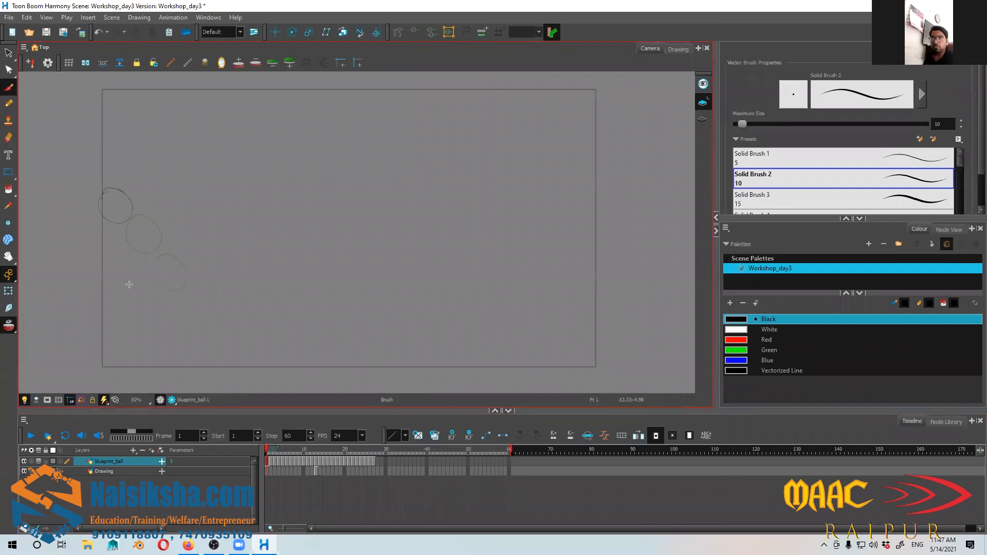
{"action": "left_click", "coordinate": [10, 326]}
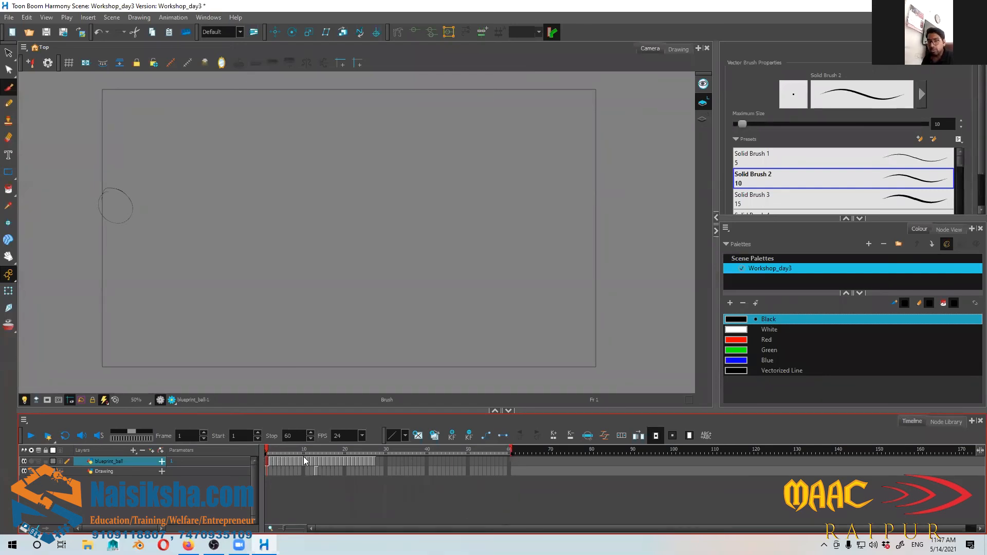
- Shorten the playback range so that its stop frame is 29
{"action": "mouse_move", "coordinate": [269, 448]}
{"action": "left_mouse_down"}
{"action": "mouse_move", "coordinate": [346, 455]}
{"action": "mouse_move", "coordinate": [252, 462]}
{"action": "left_mouse_up"}
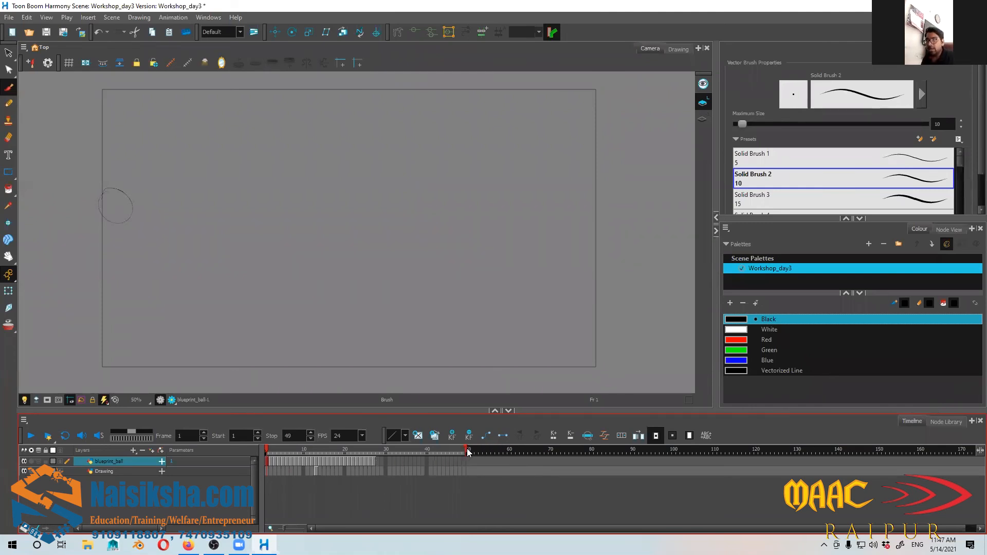
{"action": "left_click_drag", "start_coordinate": [386, 454], "coordinate": [385, 454]}
{"action": "left_click", "coordinate": [383, 452]}
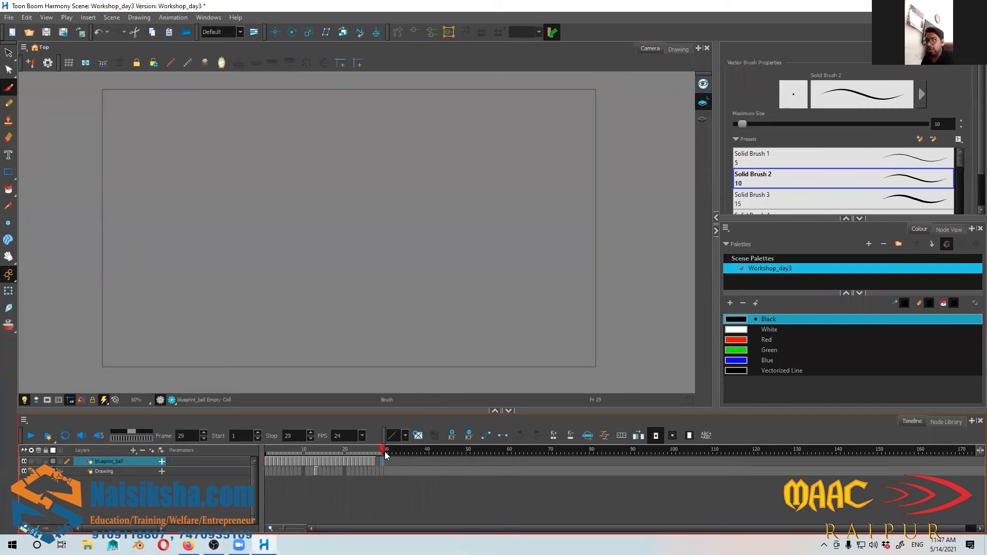
- Extend the exposure of the frame 27 ball drawing on blueprint_ball to frame 28
{"action": "left_click", "coordinate": [352, 450]}
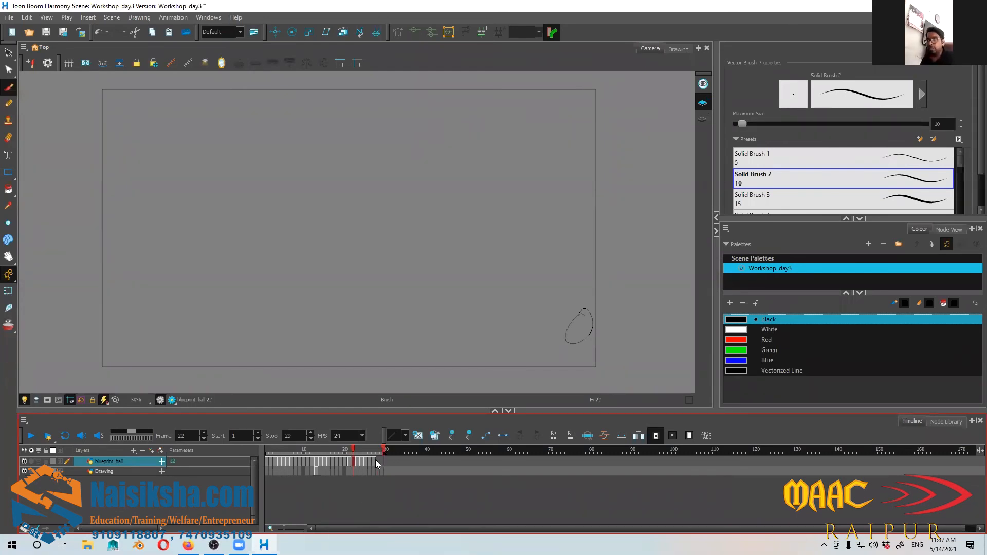
{"action": "left_click_drag", "start_coordinate": [357, 449], "coordinate": [374, 451]}
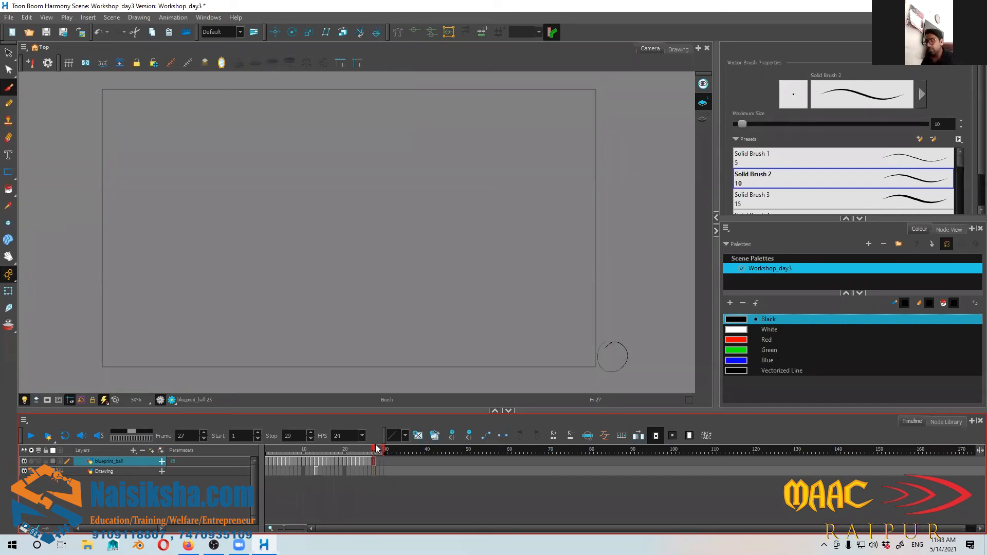
{"action": "mouse_move", "coordinate": [375, 450]}
{"action": "left_mouse_down"}
{"action": "mouse_move", "coordinate": [383, 452]}
{"action": "mouse_move", "coordinate": [331, 447]}
{"action": "mouse_move", "coordinate": [377, 448]}
{"action": "left_mouse_up"}
{"action": "key", "text": "F5"}
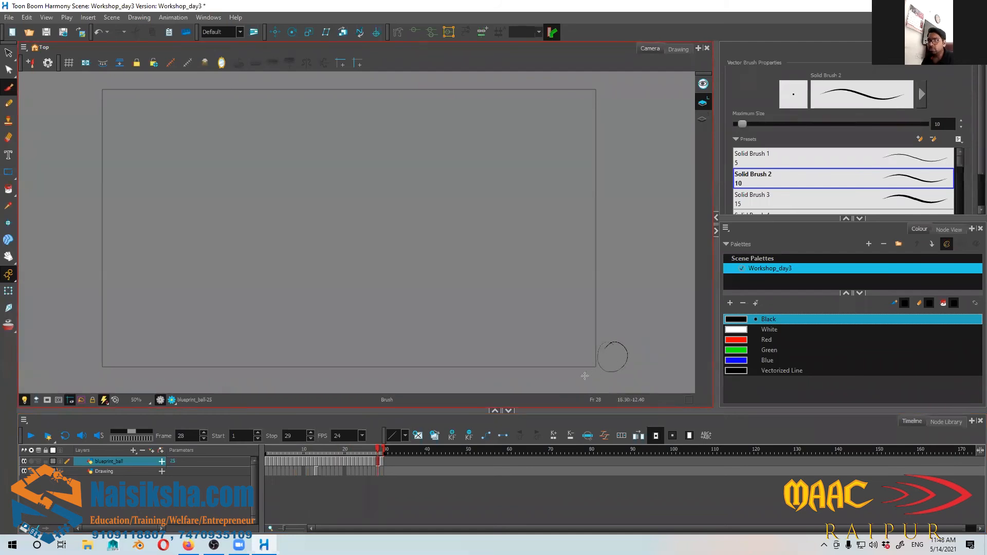
- Play the bouncing ball animation from frame 1 to check its motion
{"action": "left_click", "coordinate": [375, 460]}
{"action": "left_click_drag", "start_coordinate": [377, 448], "coordinate": [245, 469]}
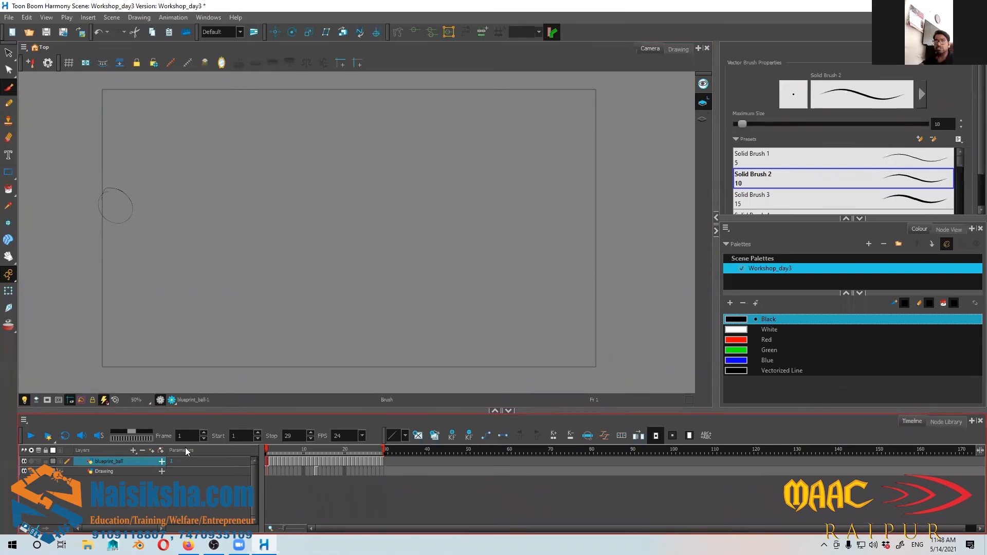
{"action": "key", "text": "Return"}
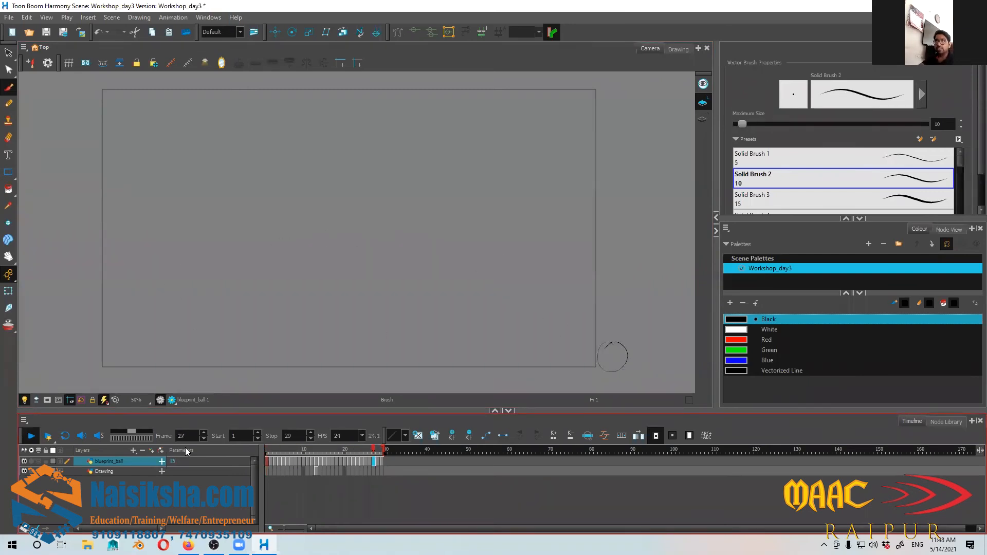
- Replay the bouncing ball animation several times to review its timing and squash and stretch
{"action": "key", "text": "Return"}
{"action": "key", "text": "Return"}
{"action": "key", "text": "Return"}
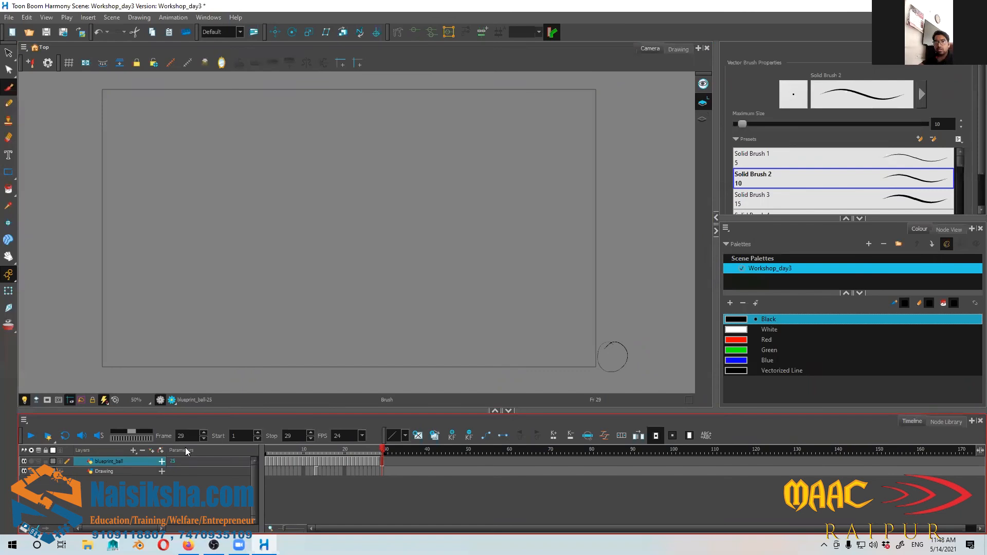
{"action": "key", "text": "Return"}
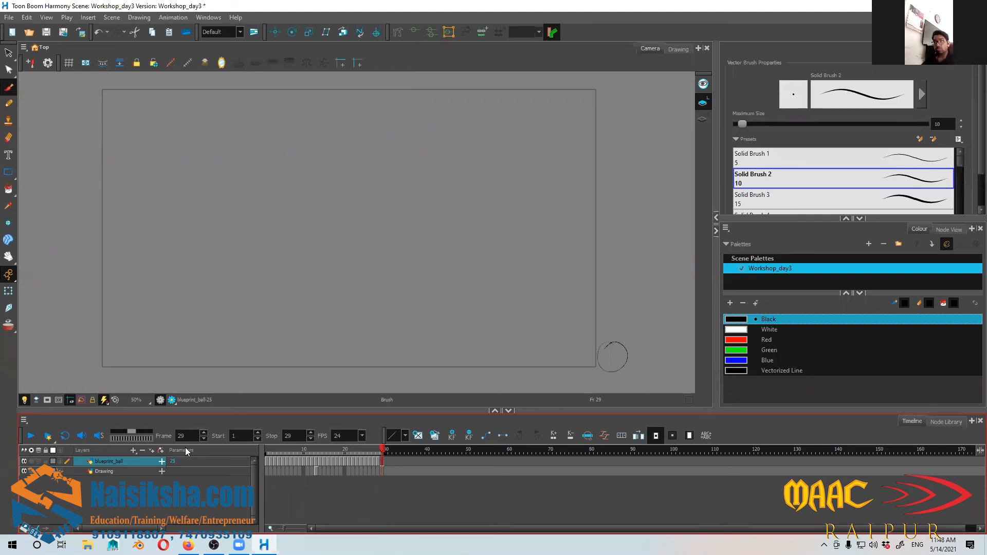
- Delete the line of action sketch exposed at frame 13 on the Drawing layer
{"action": "mouse_move", "coordinate": [383, 452]}
{"action": "left_mouse_down"}
{"action": "mouse_move", "coordinate": [317, 459]}
{"action": "mouse_move", "coordinate": [317, 449]}
{"action": "left_mouse_up"}
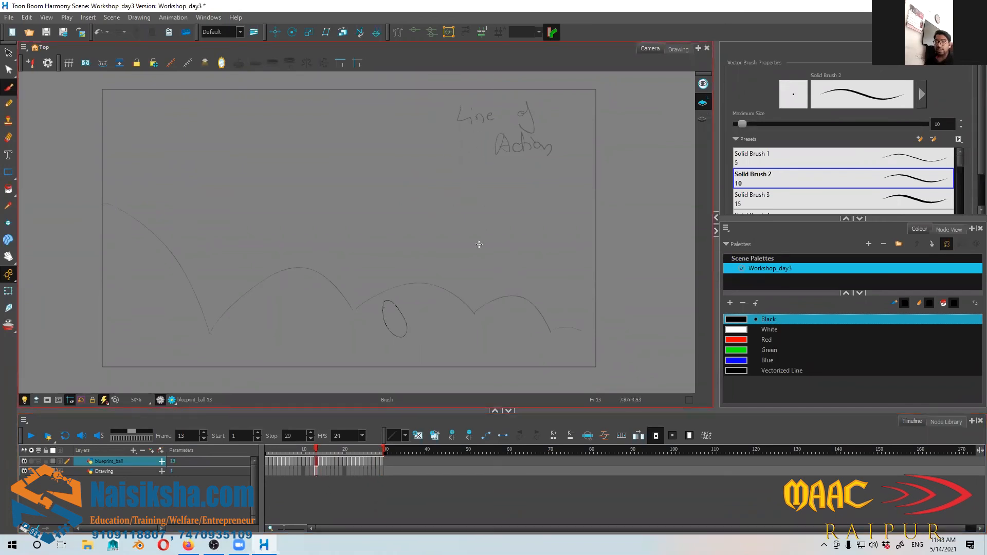
{"action": "left_click", "coordinate": [123, 507]}
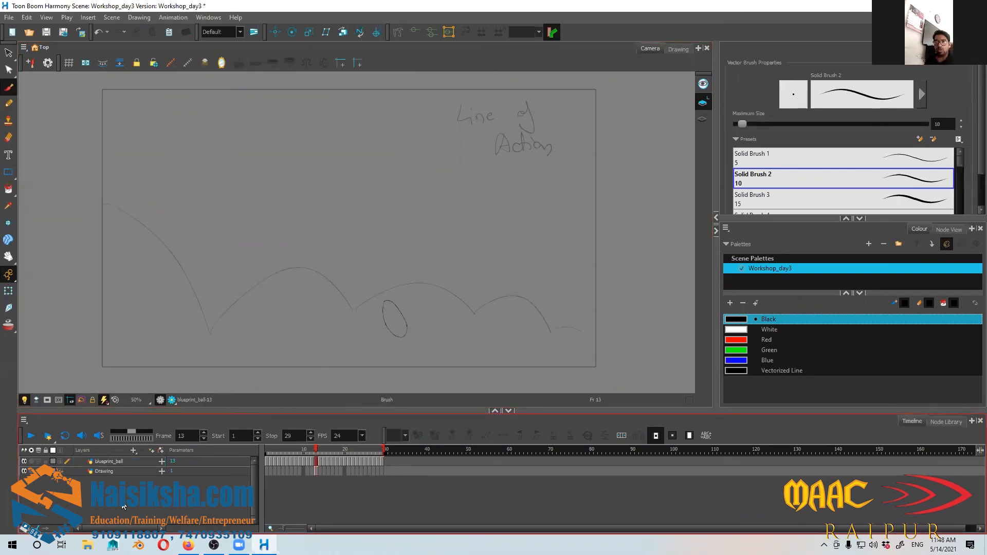
{"action": "left_click", "coordinate": [114, 472]}
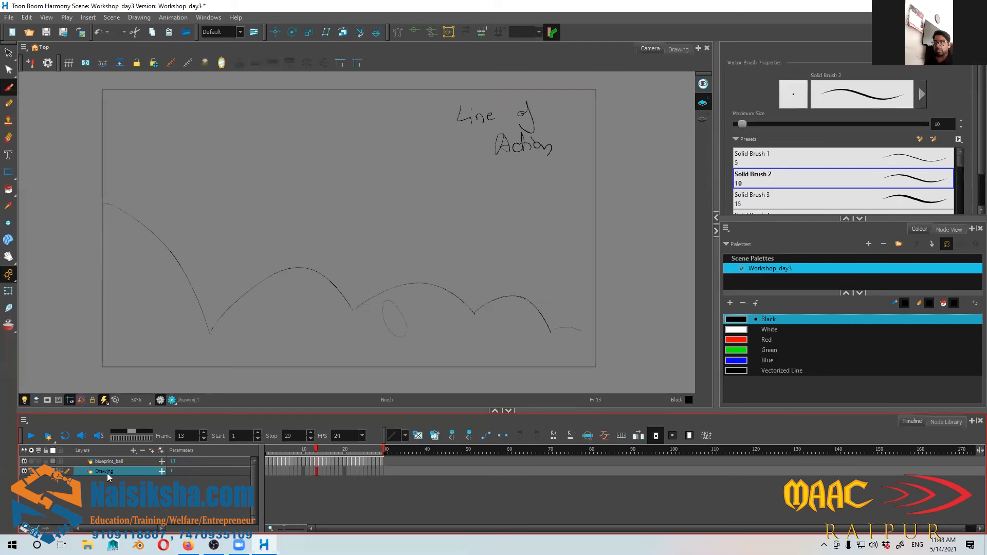
{"action": "key", "text": "Delete"}
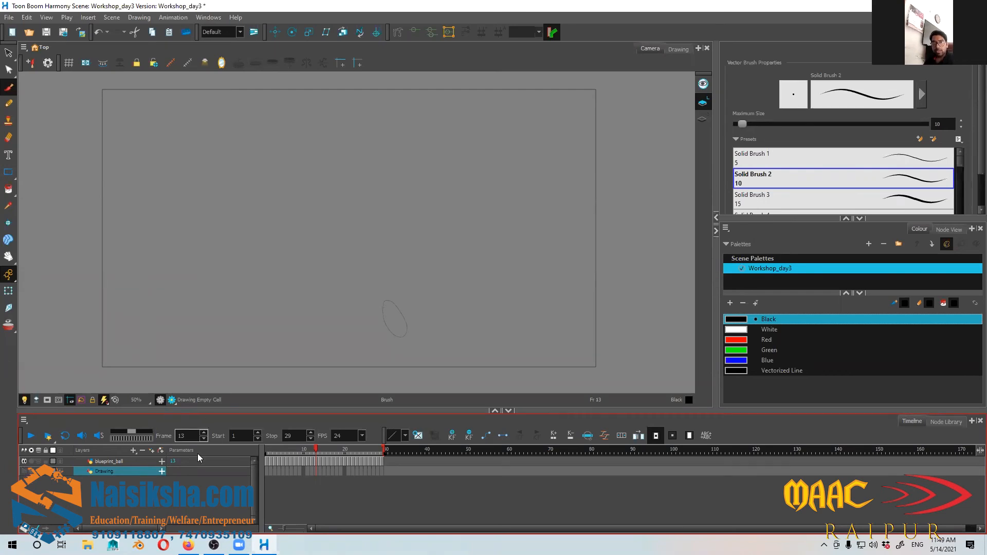
- Play blueprint_ball from frame 1 to check the animation without the line of action
{"action": "left_click", "coordinate": [118, 462]}
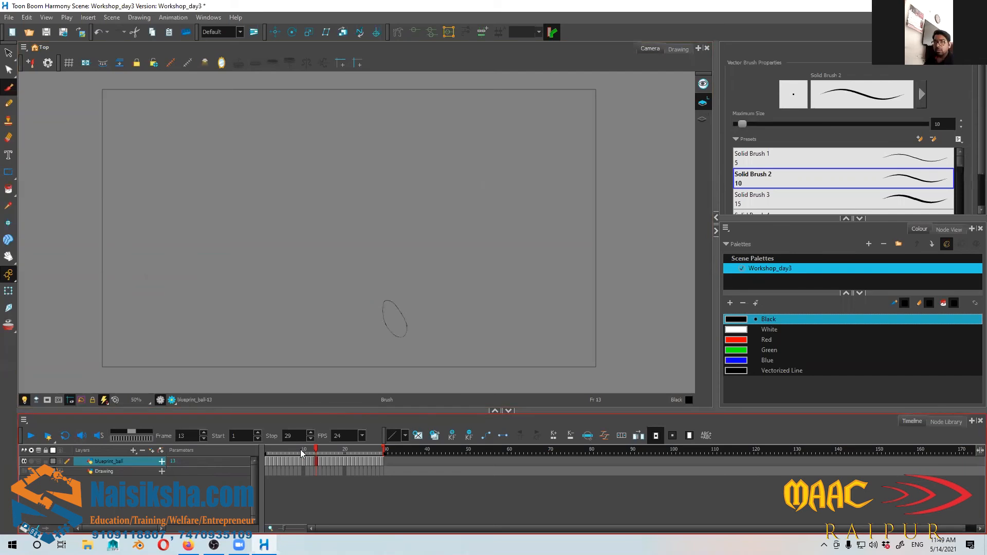
{"action": "left_click_drag", "start_coordinate": [316, 450], "coordinate": [266, 449]}
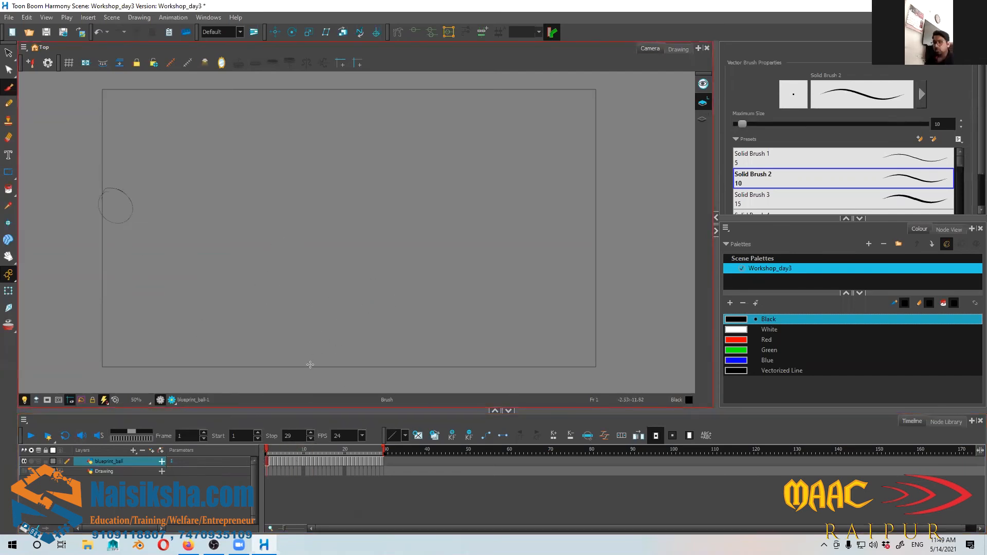
{"action": "key", "text": "Return"}
{"action": "key", "text": "Return"}
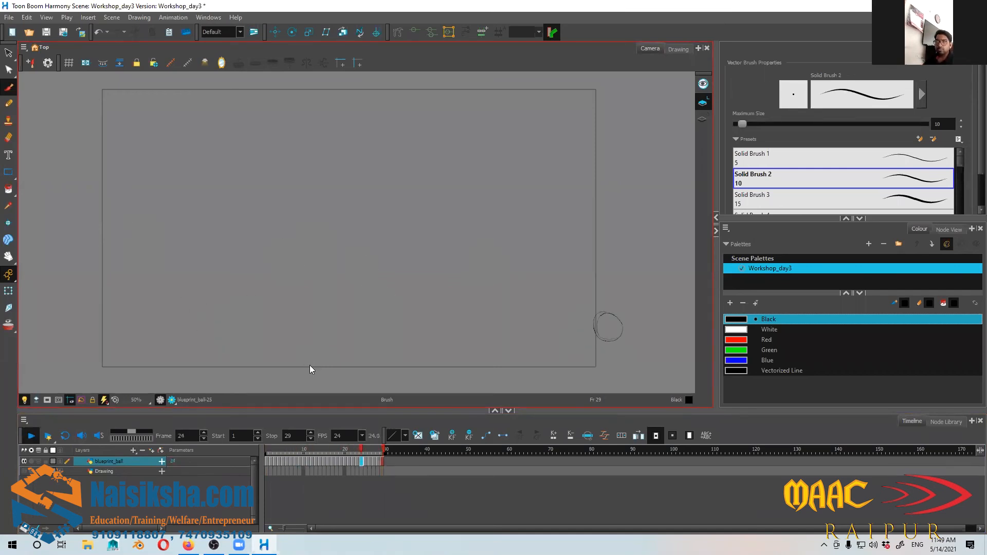
{"action": "key", "text": "Return"}
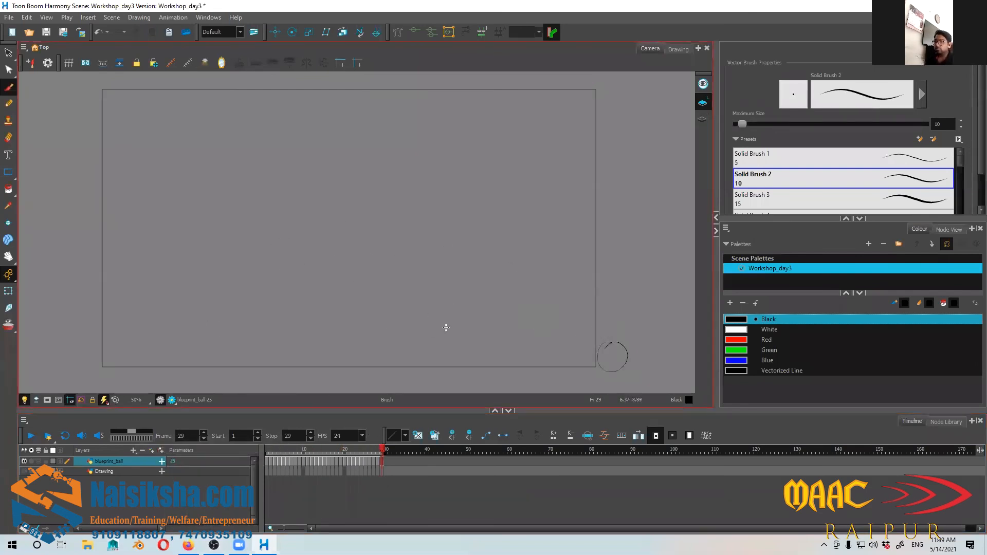
- Return to frame 1 and add a vector drawing layer named refine above blueprint_ball
{"action": "left_click_drag", "start_coordinate": [384, 449], "coordinate": [235, 452]}
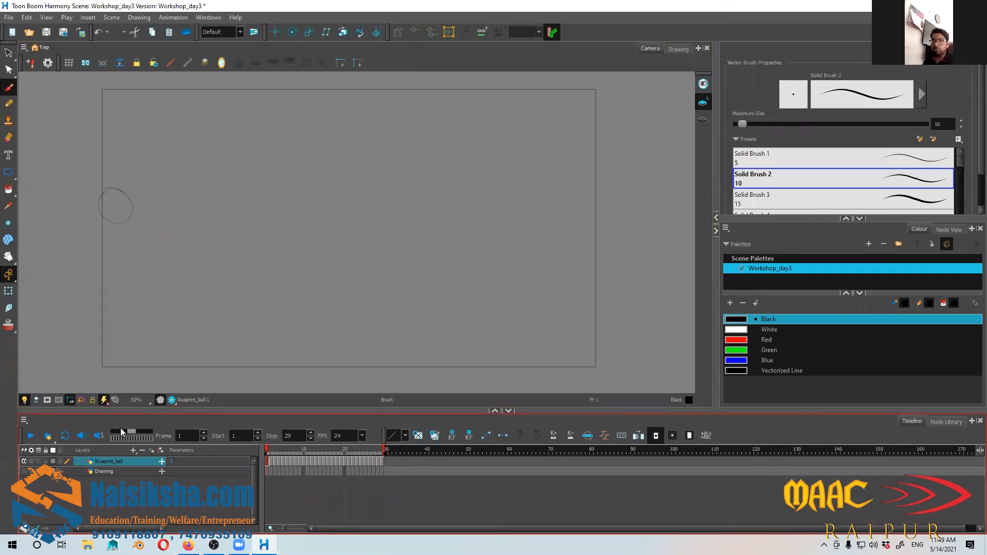
{"action": "mouse_move", "coordinate": [245, 333]}
{"action": "left_mouse_down"}
{"action": "mouse_move", "coordinate": [315, 336]}
{"action": "mouse_move", "coordinate": [335, 312]}
{"action": "left_mouse_up"}
{"action": "key", "text": "2"}
{"action": "key", "text": "2"}
{"action": "left_click_drag", "start_coordinate": [229, 280], "coordinate": [349, 366]}
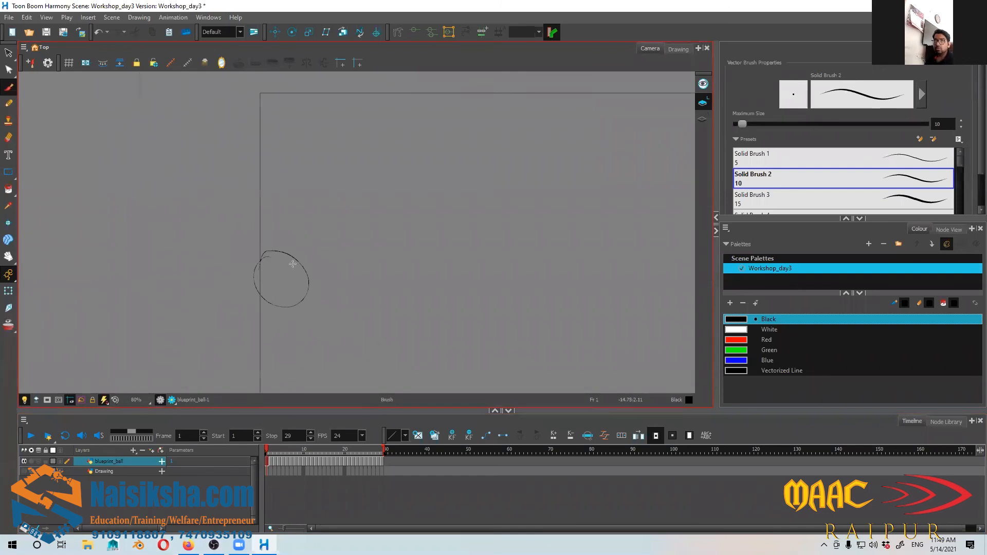
{"action": "left_click_drag", "start_coordinate": [339, 328], "coordinate": [315, 289]}
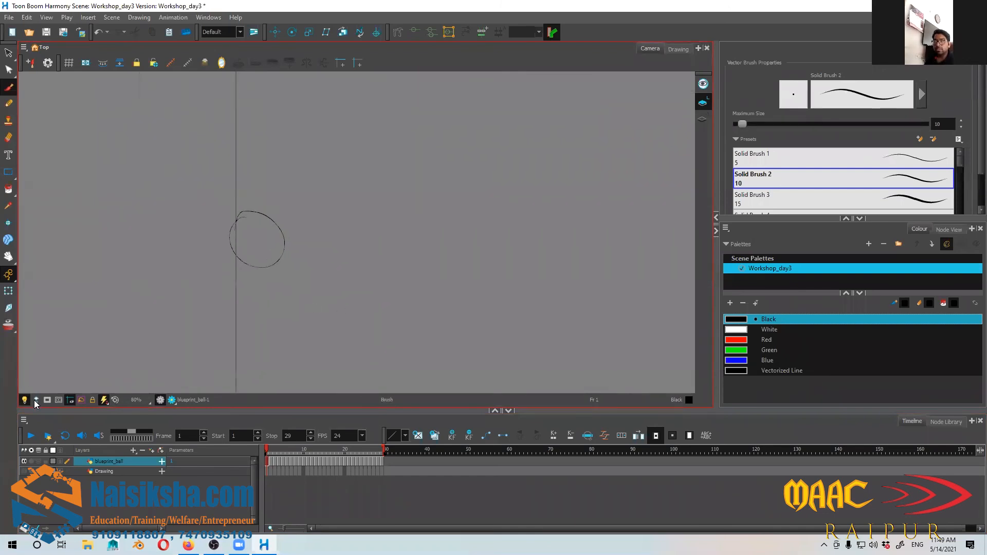
{"action": "left_click", "coordinate": [109, 512]}
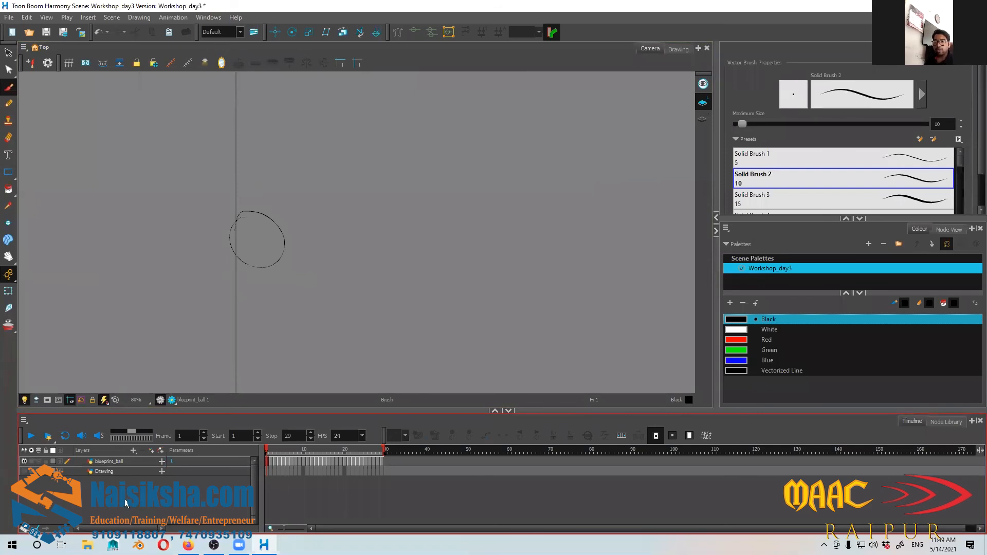
{"action": "key", "text": "ctrl+r"}
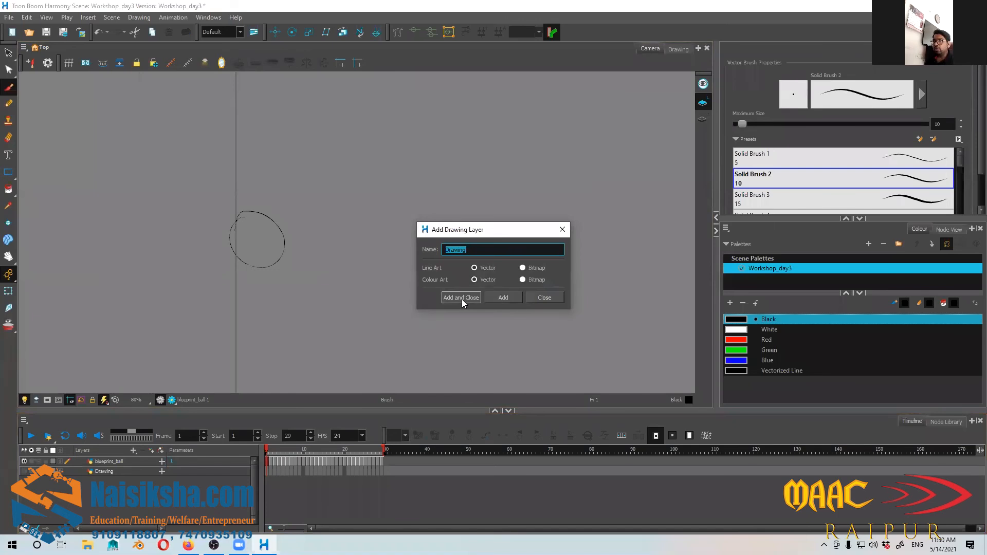
{"action": "type", "text": "fine"}
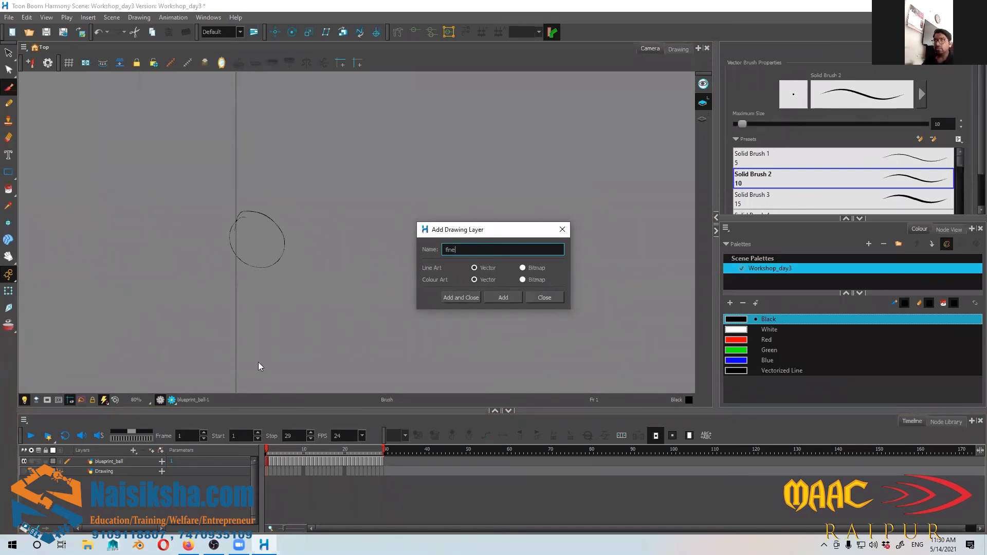
{"action": "key", "text": "ctrl+a"}
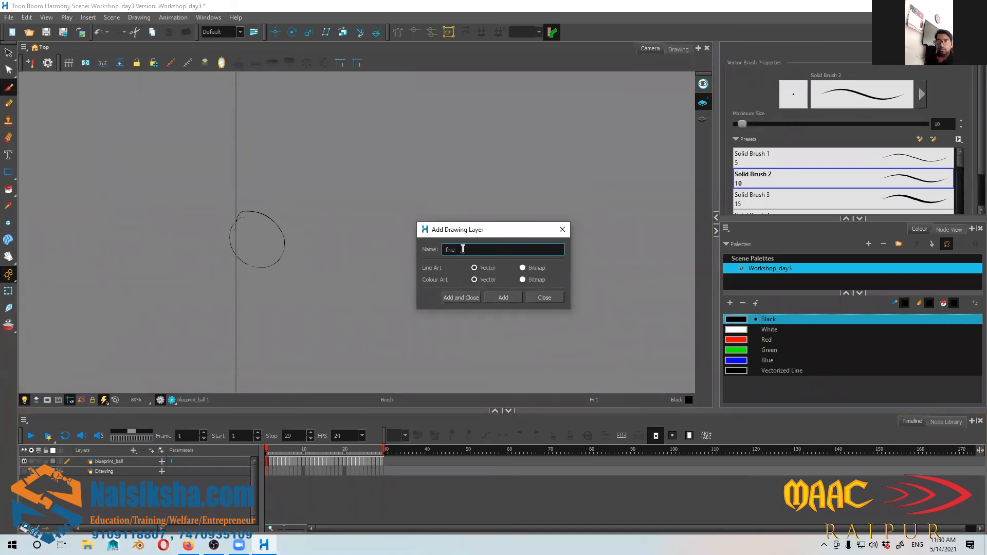
{"action": "type", "text": "re"}
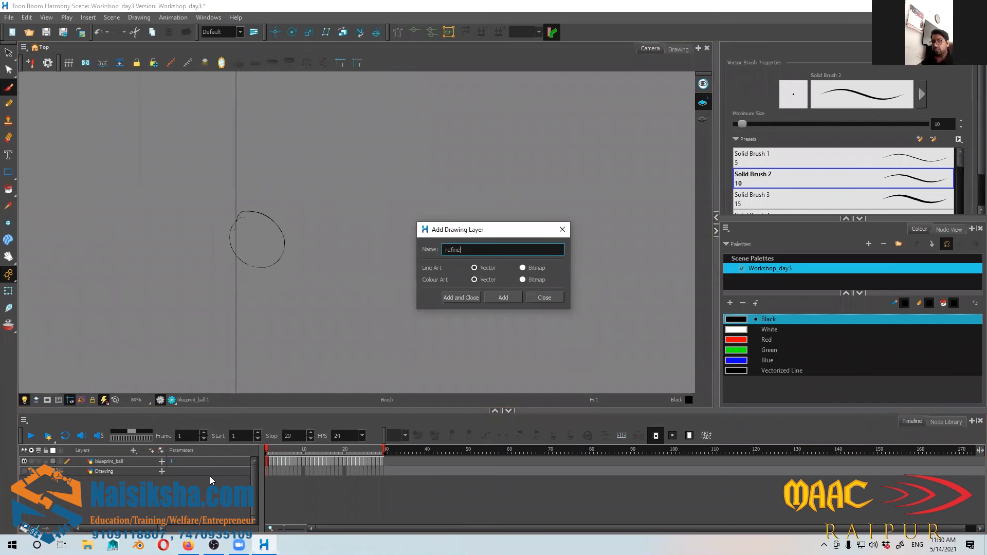
{"action": "left_click", "coordinate": [460, 297]}
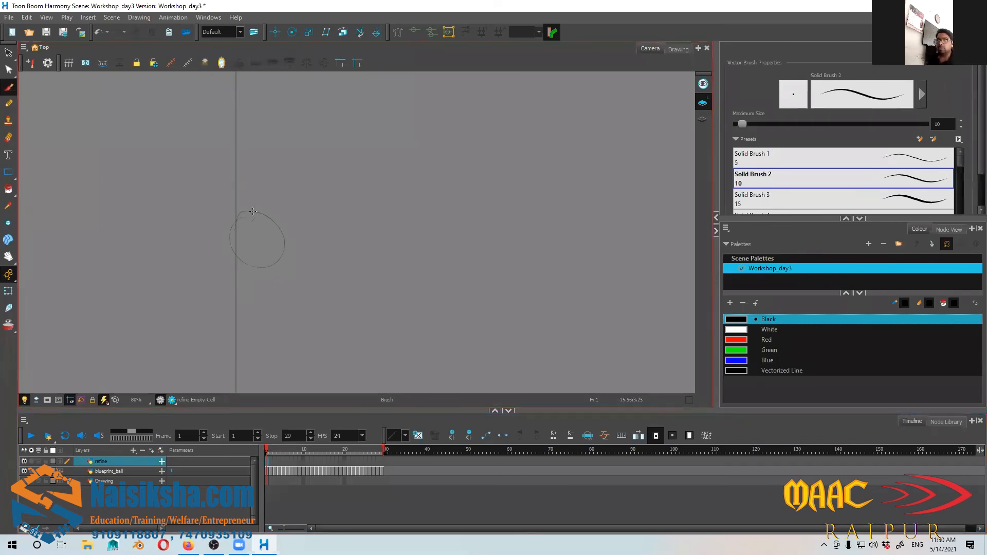
- Set the brush's maximum size to 37.2, trying it with test strokes and undoing them
{"action": "mouse_move", "coordinate": [257, 208]}
{"action": "left_mouse_down"}
{"action": "mouse_move", "coordinate": [287, 244]}
{"action": "mouse_move", "coordinate": [234, 261]}
{"action": "left_mouse_up"}
{"action": "key", "text": "ctrl+z"}
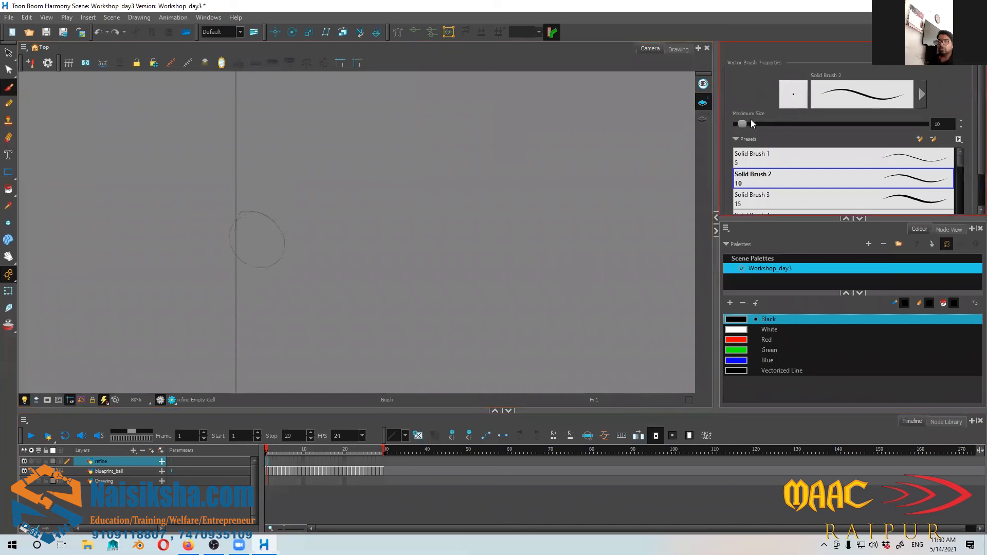
{"action": "left_click_drag", "start_coordinate": [742, 124], "coordinate": [771, 124]}
{"action": "left_click_drag", "start_coordinate": [362, 236], "coordinate": [411, 251]}
{"action": "key", "text": "ctrl+z"}
{"action": "left_click_drag", "start_coordinate": [772, 123], "coordinate": [749, 123]}
{"action": "mouse_move", "coordinate": [390, 222]}
{"action": "left_mouse_down"}
{"action": "mouse_move", "coordinate": [392, 250]}
{"action": "mouse_move", "coordinate": [437, 263]}
{"action": "left_mouse_up"}
{"action": "key", "text": "ctrl+z"}
- Trace the blueprint ball as a clean thick black circle on frame 1 of the refine layer
{"action": "mouse_move", "coordinate": [256, 213]}
{"action": "left_mouse_down"}
{"action": "mouse_move", "coordinate": [284, 262]}
{"action": "mouse_move", "coordinate": [267, 229]}
{"action": "left_mouse_up"}
{"action": "key", "text": "ctrl+z"}
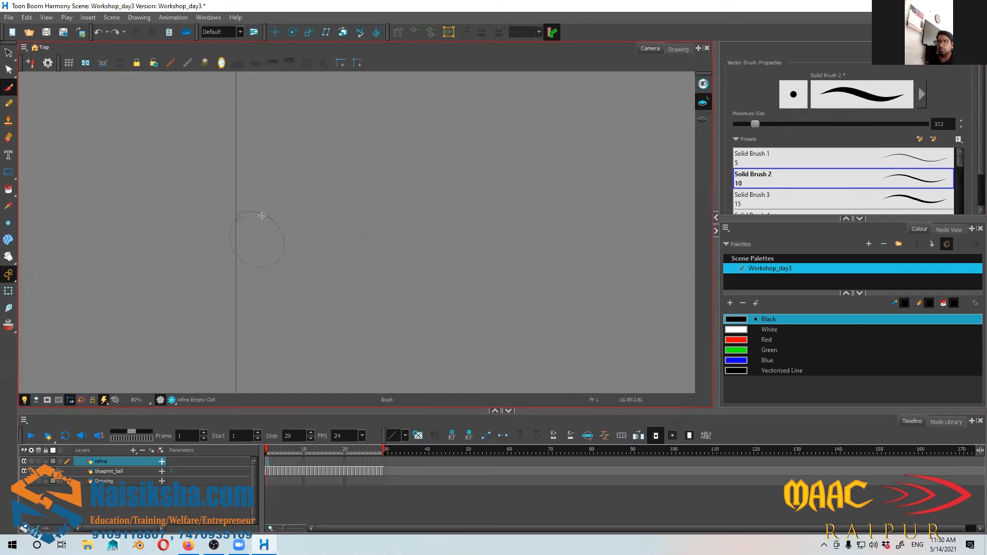
{"action": "key", "text": "ctrl+shift+z"}
{"action": "key", "text": "space"}
{"action": "left_click_drag", "start_coordinate": [361, 295], "coordinate": [324, 263]}
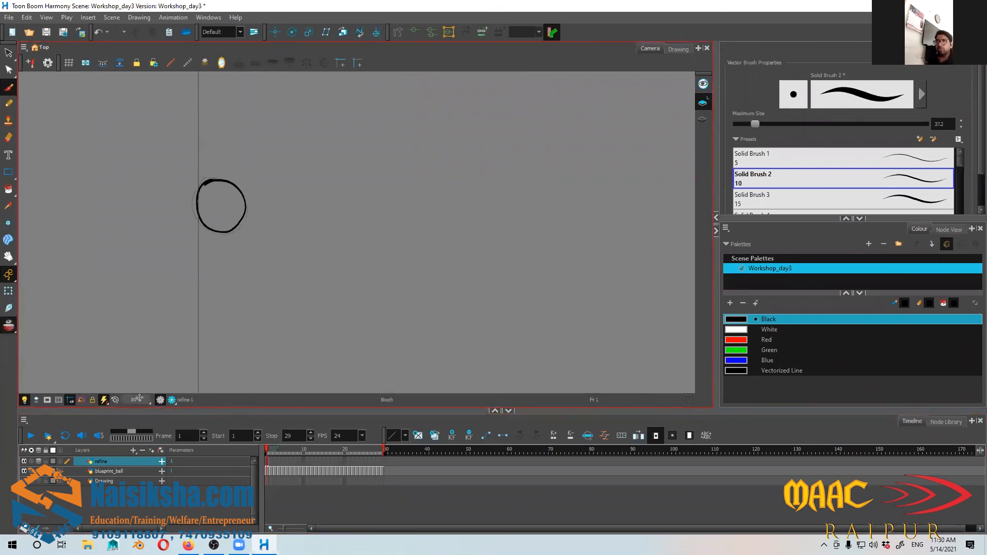
- Draw the clean round ball over the blueprint on frame 2 of the refine layer
{"action": "key", "text": "period"}
{"action": "mouse_move", "coordinate": [250, 224]}
{"action": "left_mouse_down"}
{"action": "mouse_move", "coordinate": [237, 265]}
{"action": "mouse_move", "coordinate": [280, 232]}
{"action": "mouse_move", "coordinate": [264, 225]}
{"action": "mouse_move", "coordinate": [288, 254]}
{"action": "mouse_move", "coordinate": [256, 224]}
{"action": "left_mouse_up"}
{"action": "key", "text": "ctrl+z"}
{"action": "key", "text": "ctrl+z"}
{"action": "key", "text": "ctrl+z"}
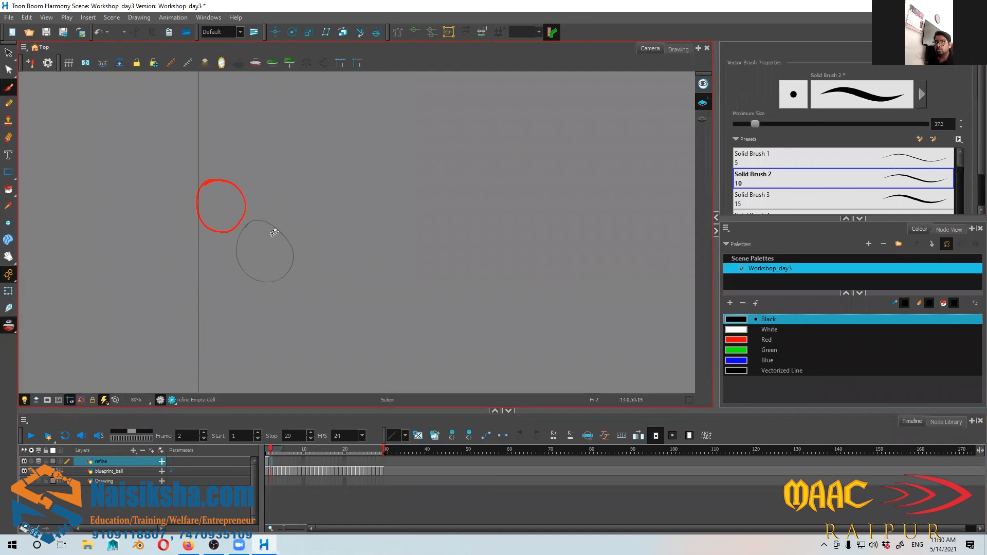
{"action": "key", "text": "ctrl+shift+z"}
{"action": "left_click_drag", "start_coordinate": [363, 276], "coordinate": [330, 244]}
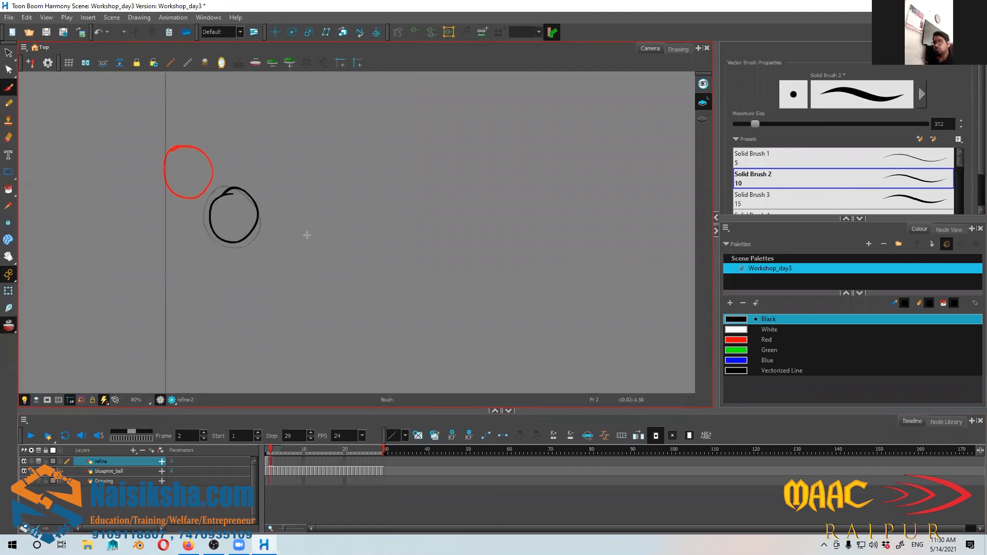
- Draw the clean falling ball over the blueprint on frame 3 of the refine layer
{"action": "key", "text": "period"}
{"action": "mouse_move", "coordinate": [260, 248]}
{"action": "left_mouse_down"}
{"action": "mouse_move", "coordinate": [269, 295]}
{"action": "mouse_move", "coordinate": [247, 254]}
{"action": "left_mouse_up"}
{"action": "left_click_drag", "start_coordinate": [346, 294], "coordinate": [311, 239]}
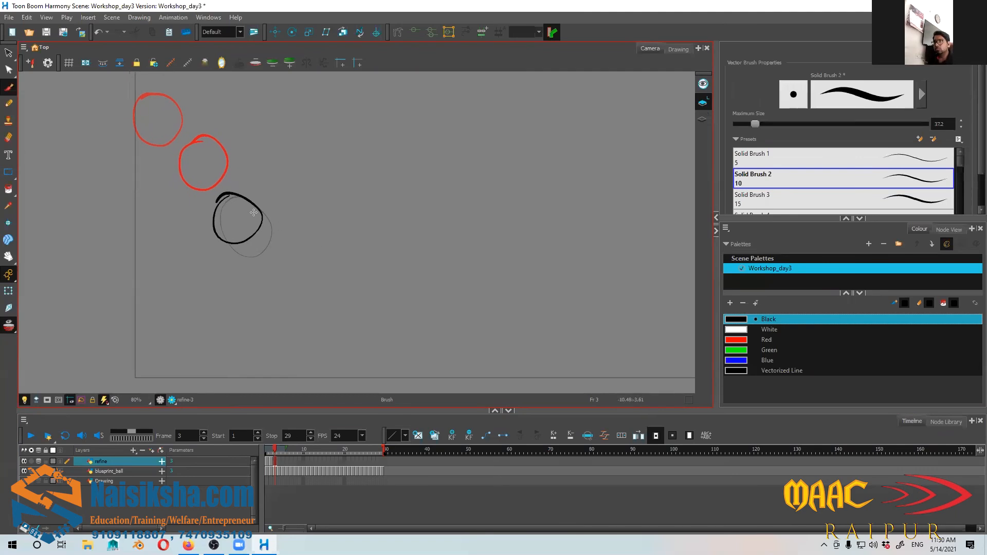
- Draw the stretched falling ball on frame 4 of the refine layer, undoing strokes that do not fit the blueprint
{"action": "key", "text": "period"}
{"action": "left_click_drag", "start_coordinate": [265, 293], "coordinate": [262, 247]}
{"action": "key", "text": "ctrl+z"}
{"action": "mouse_move", "coordinate": [276, 295]}
{"action": "left_mouse_down"}
{"action": "mouse_move", "coordinate": [262, 249]}
{"action": "mouse_move", "coordinate": [271, 252]}
{"action": "mouse_move", "coordinate": [256, 245]}
{"action": "left_mouse_up"}
{"action": "key", "text": "ctrl+z"}
{"action": "key", "text": "ctrl+z"}
{"action": "key", "text": "ctrl+z"}
{"action": "left_click_drag", "start_coordinate": [339, 301], "coordinate": [294, 264]}
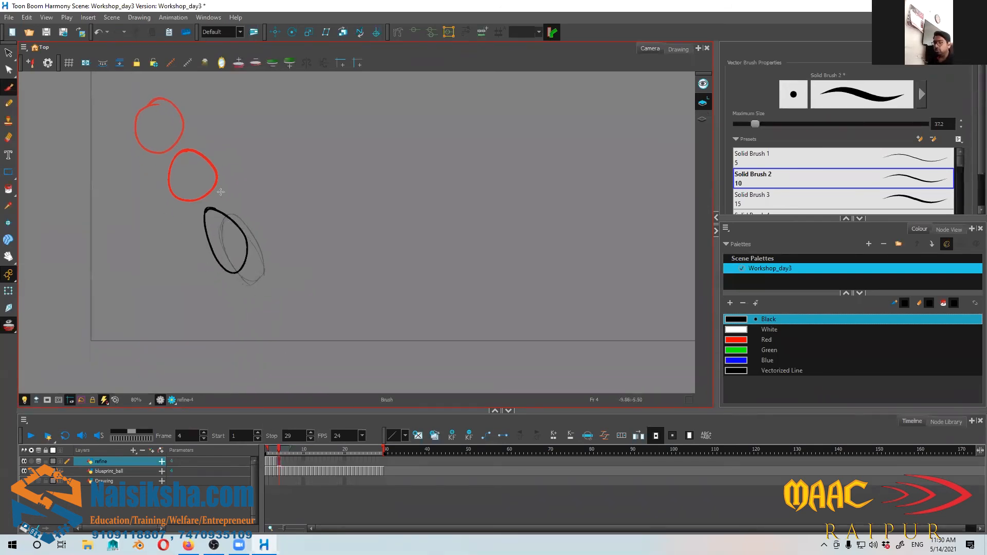
- Draw the squashed ball at ground contact on frame 5 of the refine layer, following the blueprint
{"action": "key", "text": "period"}
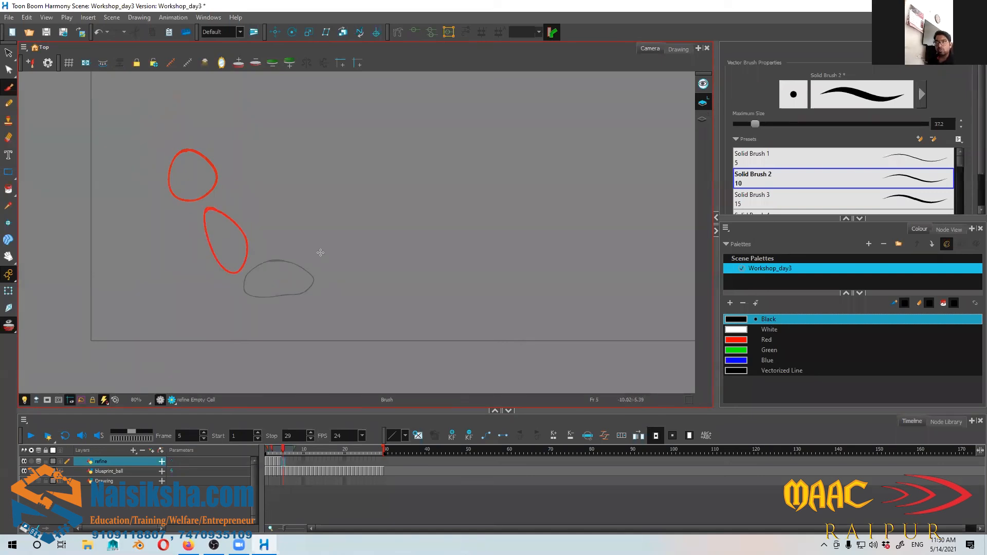
{"action": "mouse_move", "coordinate": [307, 278]}
{"action": "left_mouse_down"}
{"action": "mouse_move", "coordinate": [282, 293]}
{"action": "mouse_move", "coordinate": [286, 263]}
{"action": "mouse_move", "coordinate": [256, 294]}
{"action": "mouse_move", "coordinate": [295, 289]}
{"action": "mouse_move", "coordinate": [265, 263]}
{"action": "mouse_move", "coordinate": [301, 286]}
{"action": "mouse_move", "coordinate": [257, 319]}
{"action": "left_mouse_up"}
{"action": "key", "text": "ctrl+z"}
{"action": "key", "text": "ctrl+z"}
{"action": "key", "text": "ctrl+z"}
{"action": "key", "text": "space"}
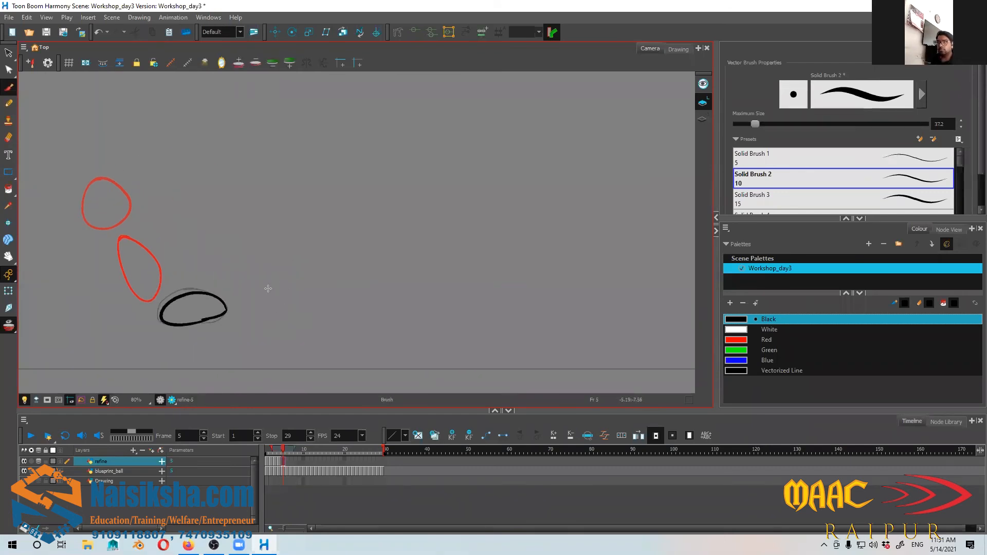
- Draw the stretched rebounding ball on frames 6 and 7 of the refine layer, leaning along the upward path
{"action": "key", "text": "period"}
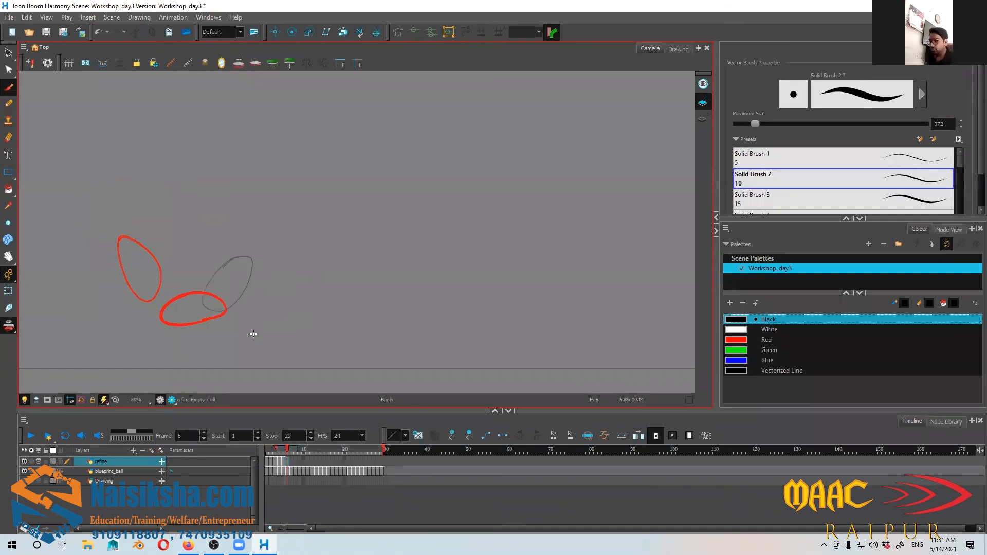
{"action": "mouse_move", "coordinate": [203, 300]}
{"action": "left_mouse_down"}
{"action": "mouse_move", "coordinate": [241, 291]}
{"action": "mouse_move", "coordinate": [205, 290]}
{"action": "mouse_move", "coordinate": [209, 307]}
{"action": "mouse_move", "coordinate": [202, 296]}
{"action": "mouse_move", "coordinate": [258, 314]}
{"action": "mouse_move", "coordinate": [285, 303]}
{"action": "left_mouse_up"}
{"action": "key", "text": "ctrl+z"}
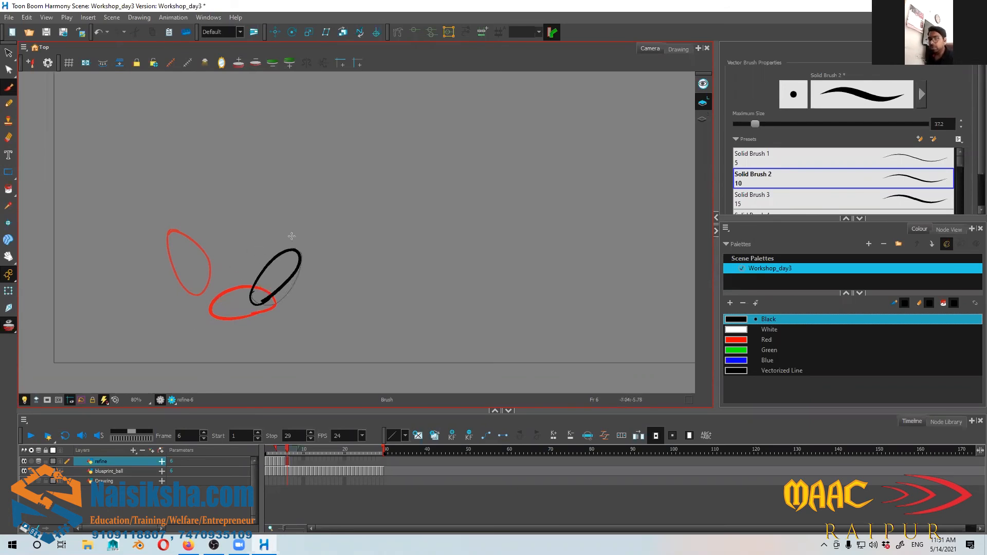
{"action": "key", "text": "period"}
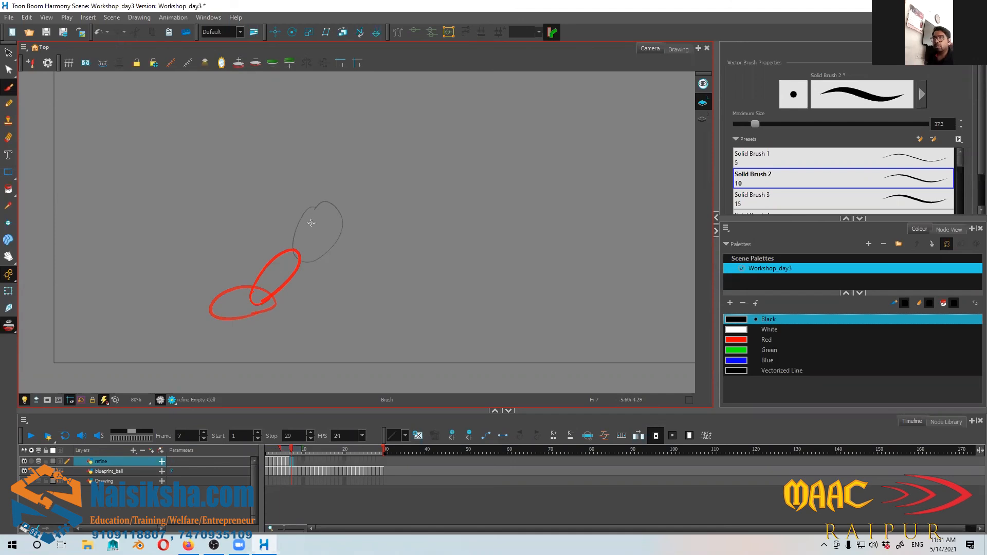
{"action": "mouse_move", "coordinate": [322, 210]}
{"action": "left_mouse_down"}
{"action": "mouse_move", "coordinate": [336, 205]}
{"action": "mouse_move", "coordinate": [314, 214]}
{"action": "mouse_move", "coordinate": [338, 232]}
{"action": "mouse_move", "coordinate": [336, 257]}
{"action": "left_mouse_up"}
{"action": "key", "text": "space"}
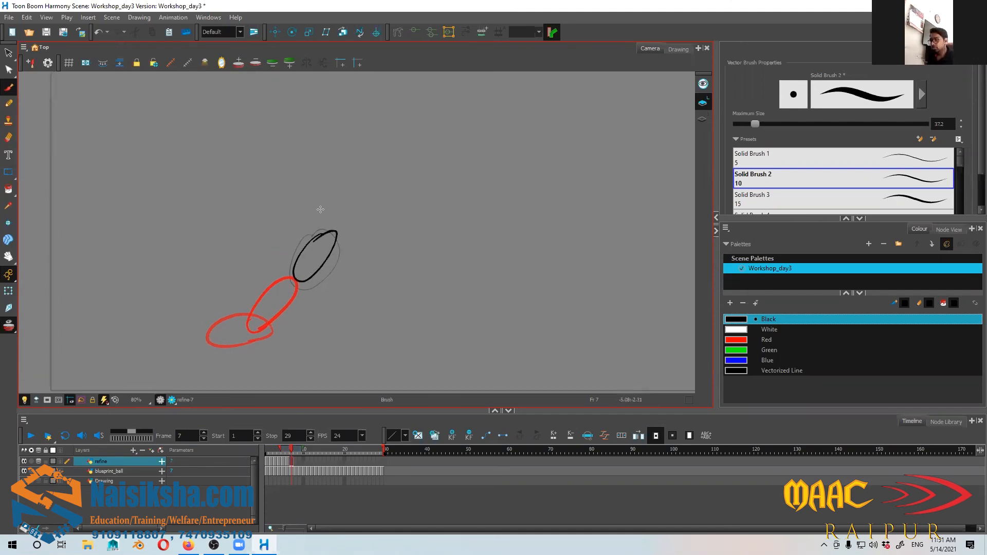
- Draw the rising ball as a nearly round outline on frame 8 of the refine layer
{"action": "key", "text": "period"}
{"action": "left_click_drag", "start_coordinate": [360, 204], "coordinate": [340, 195]}
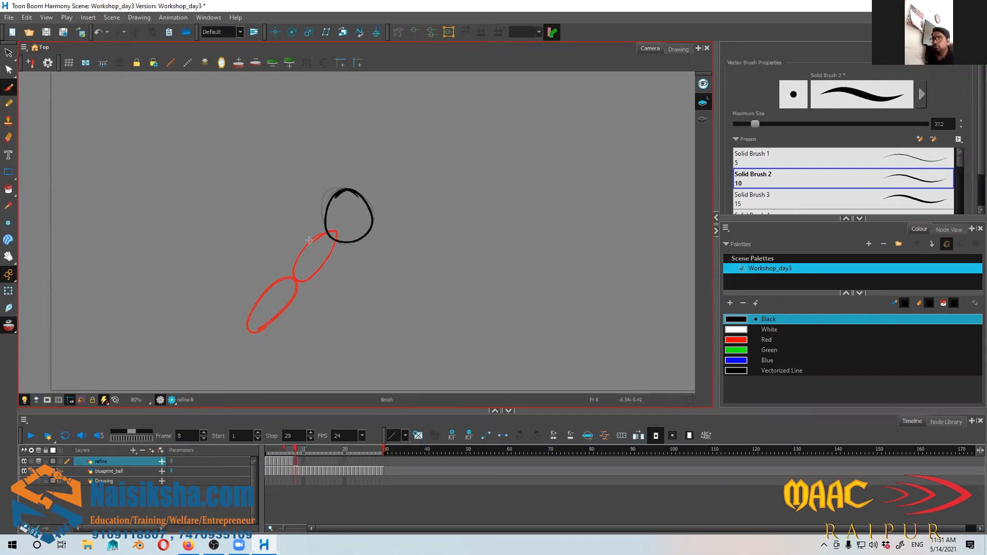
{"action": "key", "text": "space"}
{"action": "left_click_drag", "start_coordinate": [390, 216], "coordinate": [328, 274]}
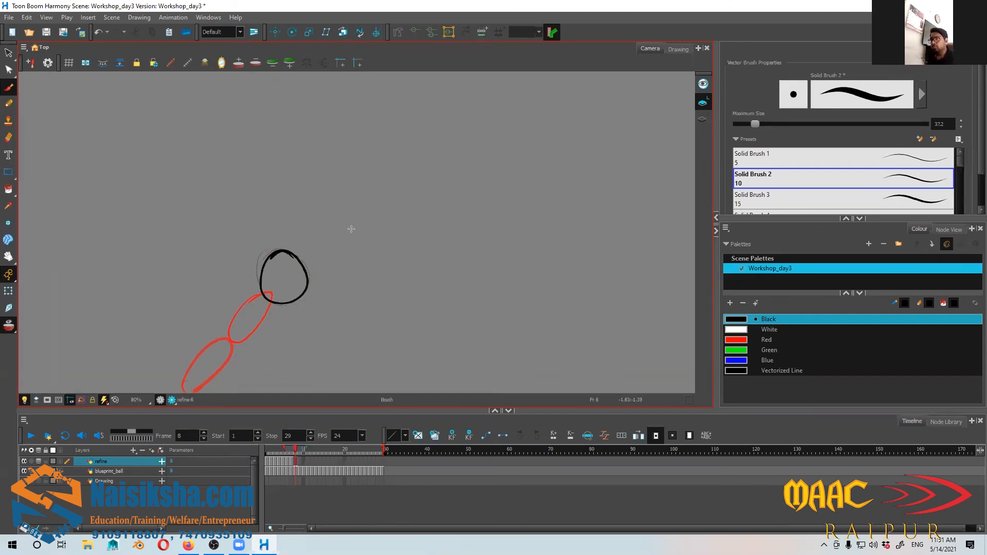
- Draw the clean round ball over the blueprint on frame 9 of the refine layer, redoing unsatisfactory strokes
{"action": "key", "text": "period"}
{"action": "mouse_move", "coordinate": [321, 223]}
{"action": "left_mouse_down"}
{"action": "mouse_move", "coordinate": [334, 222]}
{"action": "mouse_move", "coordinate": [334, 267]}
{"action": "mouse_move", "coordinate": [334, 222]}
{"action": "mouse_move", "coordinate": [323, 222]}
{"action": "left_mouse_up"}
{"action": "key", "text": "ctrl+z"}
{"action": "key", "text": "ctrl+z"}
{"action": "key", "text": "space"}
{"action": "left_click_drag", "start_coordinate": [379, 291], "coordinate": [342, 247]}
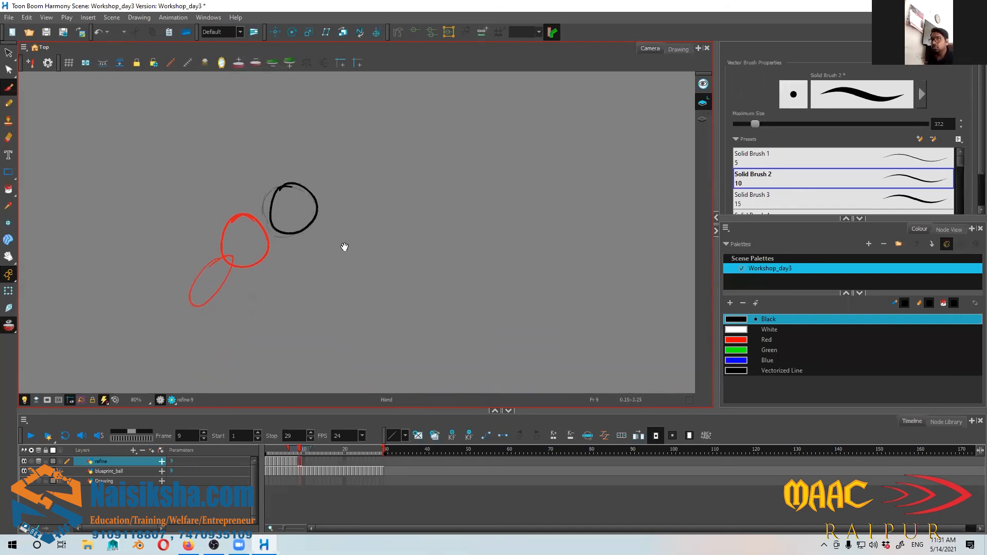
- Draw the clean round ball at the top of the arc on frame 10 of the refine layer, redoing unsatisfactory strokes
{"action": "key", "text": "period"}
{"action": "left_click_drag", "start_coordinate": [347, 200], "coordinate": [339, 194]}
{"action": "key", "text": "ctrl+z"}
{"action": "key", "text": "ctrl+z"}
{"action": "key", "text": "space"}
{"action": "mouse_move", "coordinate": [385, 256]}
{"action": "left_mouse_down"}
{"action": "mouse_move", "coordinate": [330, 224]}
{"action": "mouse_move", "coordinate": [286, 226]}
{"action": "mouse_move", "coordinate": [310, 213]}
{"action": "left_mouse_up"}
- Draw the round ball starting its descent over the blueprint on frame 11 of the refine layer
{"action": "key", "text": "period"}
{"action": "key", "text": "ctrl+z"}
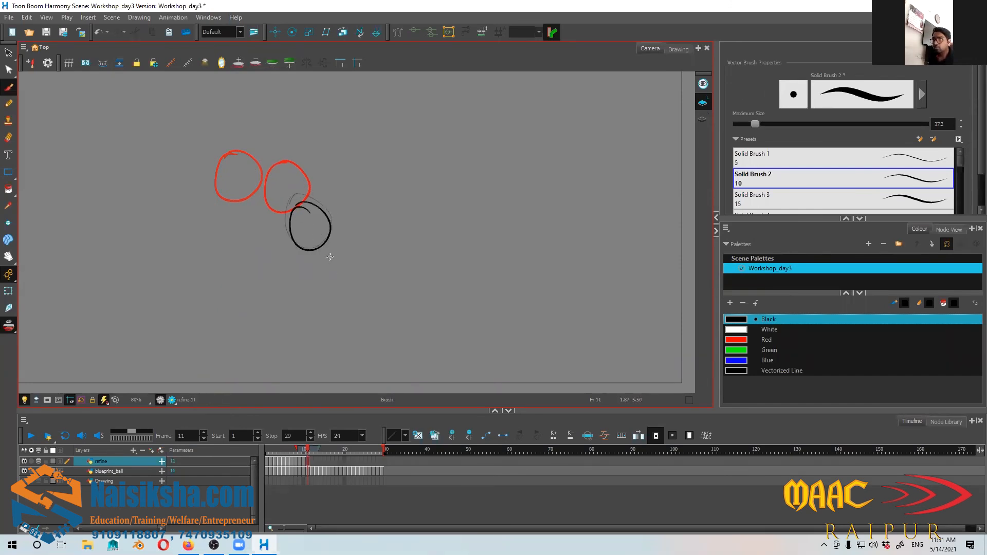
{"action": "key", "text": "ctrl+z"}
{"action": "key", "text": "ctrl+shift+z"}
{"action": "left_click_drag", "start_coordinate": [373, 304], "coordinate": [354, 276]}
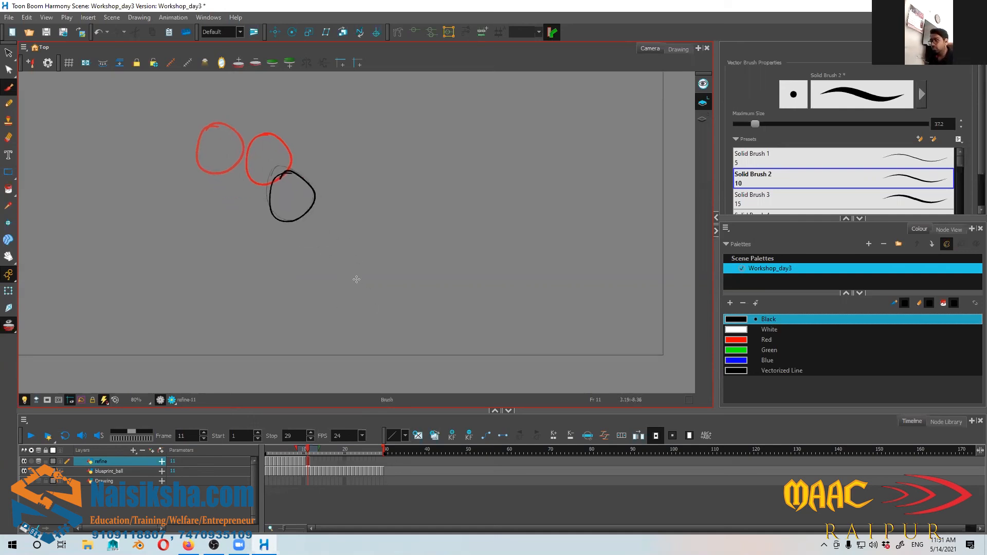
- Draw the falling ball on frames 12 and 13 of the refine layer, nearly round on 12 and stretched along the path on 13
{"action": "key", "text": "period"}
{"action": "mouse_move", "coordinate": [307, 222]}
{"action": "left_mouse_down"}
{"action": "mouse_move", "coordinate": [292, 243]}
{"action": "mouse_move", "coordinate": [307, 220]}
{"action": "mouse_move", "coordinate": [329, 226]}
{"action": "left_mouse_up"}
{"action": "key", "text": "ctrl+z"}
{"action": "key", "text": "ctrl+z"}
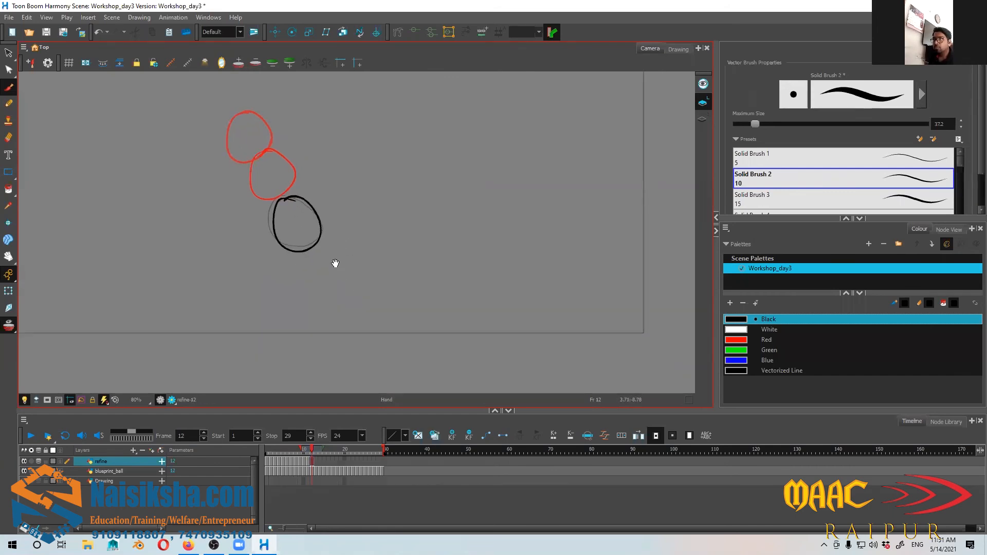
{"action": "key", "text": "period"}
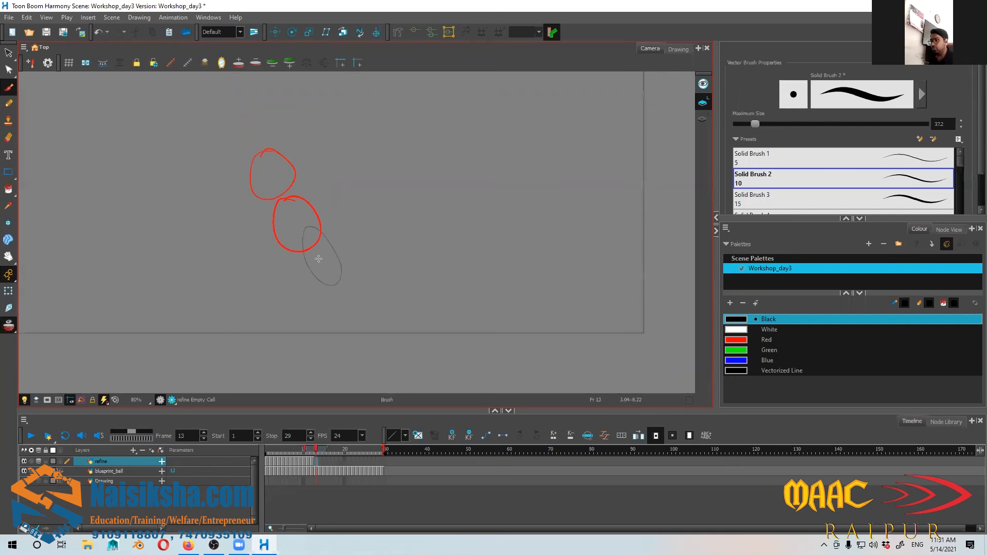
{"action": "left_click_drag", "start_coordinate": [314, 226], "coordinate": [315, 229]}
{"action": "left_click_drag", "start_coordinate": [338, 288], "coordinate": [315, 273]}
- Draw the squashed ground-contact ball on frame 14 and the stretched rebounding ball on frame 15 of the refine layer
{"action": "key", "text": "period"}
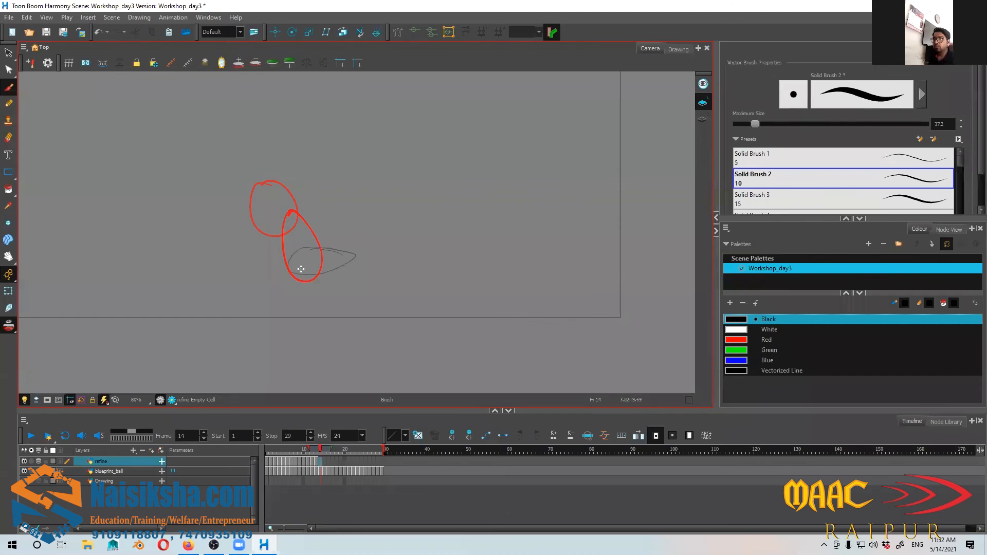
{"action": "left_click_drag", "start_coordinate": [347, 260], "coordinate": [358, 266]}
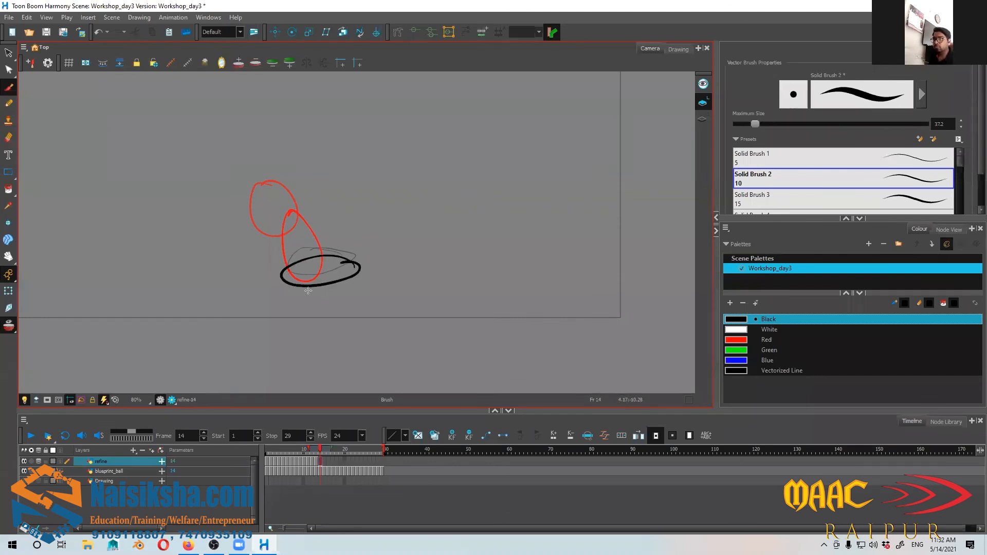
{"action": "left_click_drag", "start_coordinate": [367, 315], "coordinate": [392, 333]}
{"action": "key", "text": "period"}
{"action": "mouse_move", "coordinate": [373, 269]}
{"action": "left_mouse_down"}
{"action": "mouse_move", "coordinate": [380, 235]}
{"action": "mouse_move", "coordinate": [368, 274]}
{"action": "left_mouse_up"}
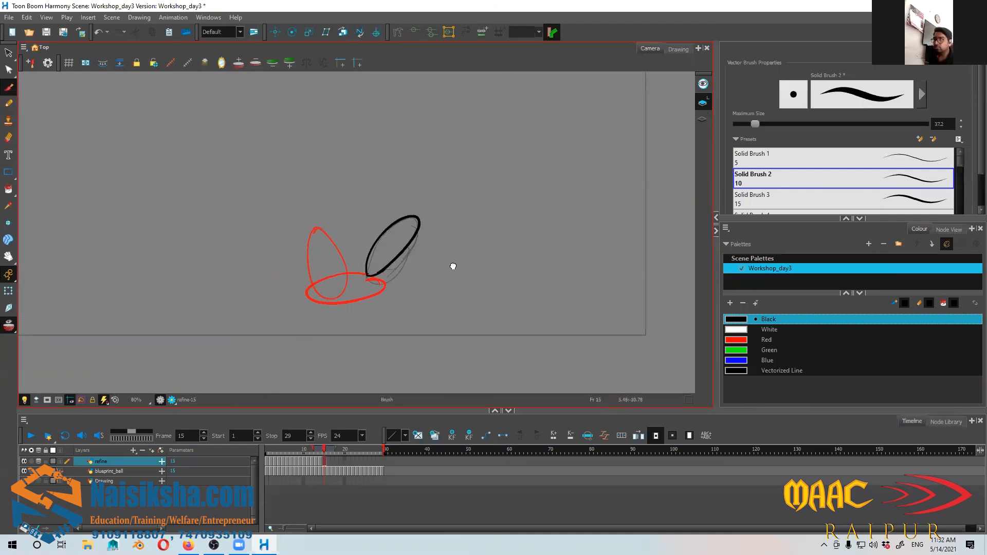
{"action": "left_click_drag", "start_coordinate": [453, 267], "coordinate": [421, 287]}
- Draw the less stretched rising ball on frame 16 of the refine layer, undoing and redoing the outline until clean
{"action": "key", "text": "period"}
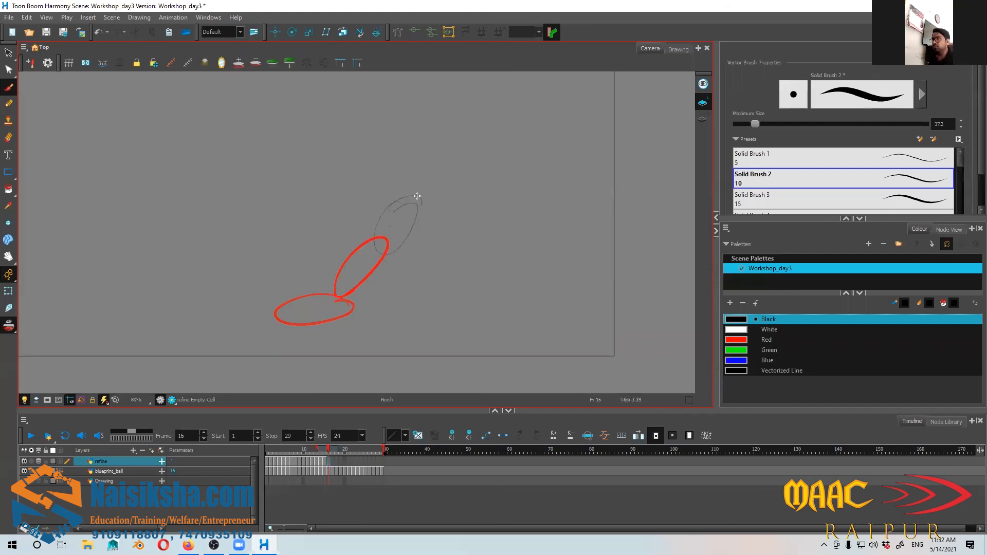
{"action": "mouse_move", "coordinate": [404, 200]}
{"action": "left_mouse_down"}
{"action": "mouse_move", "coordinate": [414, 209]}
{"action": "mouse_move", "coordinate": [397, 200]}
{"action": "left_mouse_up"}
{"action": "key", "text": "ctrl+z"}
{"action": "mouse_move", "coordinate": [461, 207]}
{"action": "left_mouse_down"}
{"action": "mouse_move", "coordinate": [394, 250]}
{"action": "mouse_move", "coordinate": [377, 249]}
{"action": "mouse_move", "coordinate": [383, 218]}
{"action": "mouse_move", "coordinate": [362, 266]}
{"action": "left_mouse_up"}
{"action": "key", "text": "ctrl+z"}
{"action": "key", "text": "ctrl+z"}
{"action": "mouse_move", "coordinate": [394, 208]}
{"action": "left_mouse_down"}
{"action": "mouse_move", "coordinate": [368, 256]}
{"action": "mouse_move", "coordinate": [398, 211]}
{"action": "left_mouse_up"}
{"action": "key", "text": "ctrl+z"}
{"action": "mouse_move", "coordinate": [436, 242]}
{"action": "left_mouse_down"}
{"action": "mouse_move", "coordinate": [415, 254]}
{"action": "mouse_move", "coordinate": [371, 252]}
{"action": "left_mouse_up"}
- Draw the round ball at the top of the second rebound on frame 17 of the refine layer
{"action": "key", "text": "period"}
{"action": "mouse_move", "coordinate": [390, 215]}
{"action": "left_mouse_down"}
{"action": "mouse_move", "coordinate": [408, 237]}
{"action": "mouse_move", "coordinate": [383, 213]}
{"action": "left_mouse_up"}
{"action": "key", "text": "ctrl+z"}
{"action": "left_click_drag", "start_coordinate": [427, 287], "coordinate": [391, 239]}
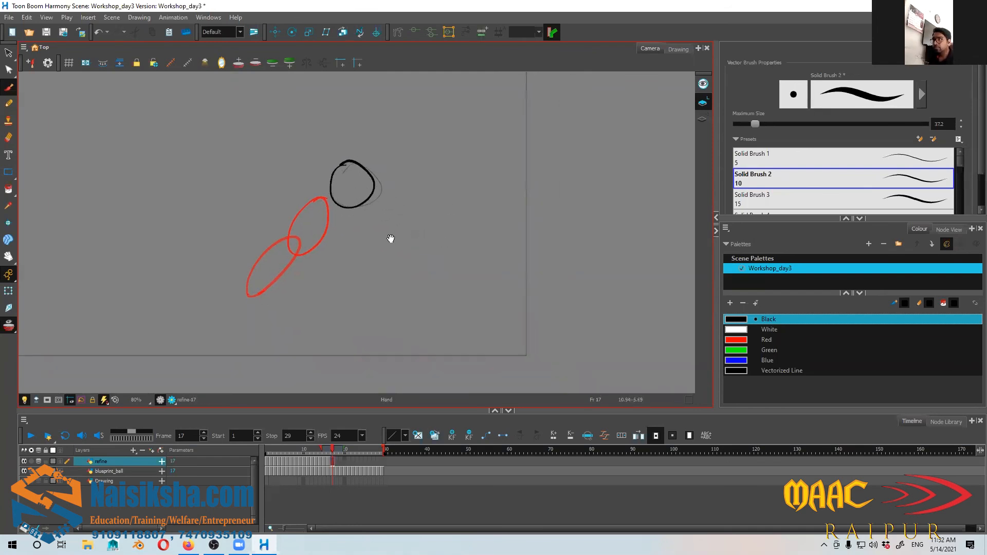
- Draw the nearly round descending ball on frame 18 of the refine layer, redoing unsatisfactory strokes
{"action": "key", "text": "period"}
{"action": "left_click_drag", "start_coordinate": [416, 288], "coordinate": [402, 285]}
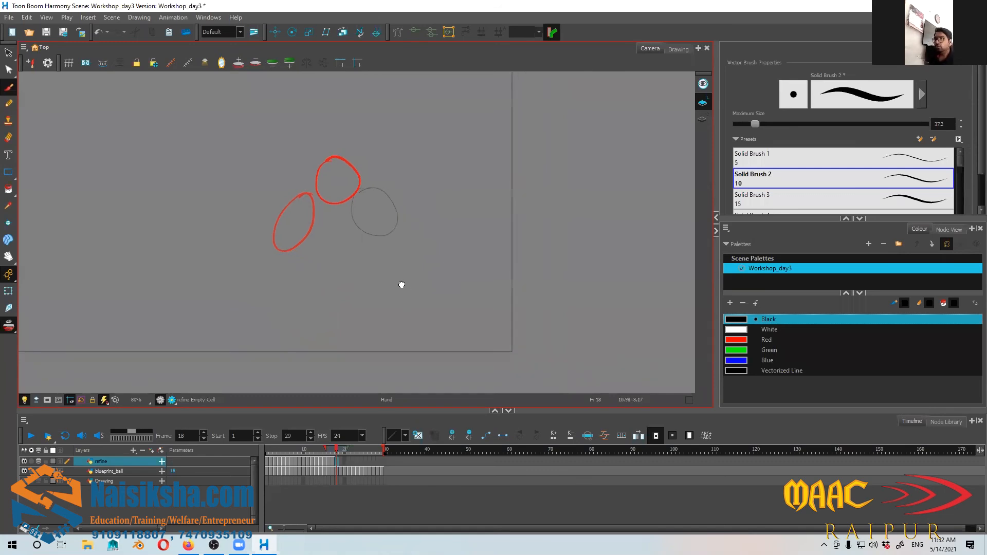
{"action": "left_click_drag", "start_coordinate": [355, 198], "coordinate": [376, 231]}
{"action": "mouse_move", "coordinate": [361, 190]}
{"action": "left_mouse_down"}
{"action": "mouse_move", "coordinate": [382, 201]}
{"action": "mouse_move", "coordinate": [365, 184]}
{"action": "mouse_move", "coordinate": [398, 210]}
{"action": "mouse_move", "coordinate": [391, 231]}
{"action": "mouse_move", "coordinate": [349, 180]}
{"action": "mouse_move", "coordinate": [366, 169]}
{"action": "left_mouse_up"}
{"action": "key", "text": "ctrl+z"}
{"action": "key", "text": "ctrl+z"}
{"action": "key", "text": "ctrl+z"}
{"action": "key", "text": "ctrl+z"}
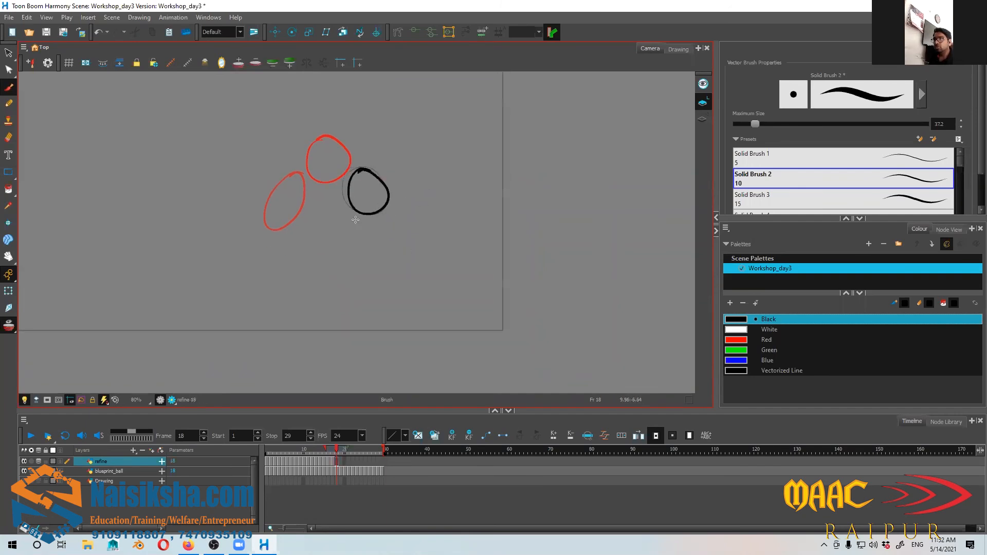
{"action": "left_click_drag", "start_coordinate": [399, 275], "coordinate": [335, 299]}
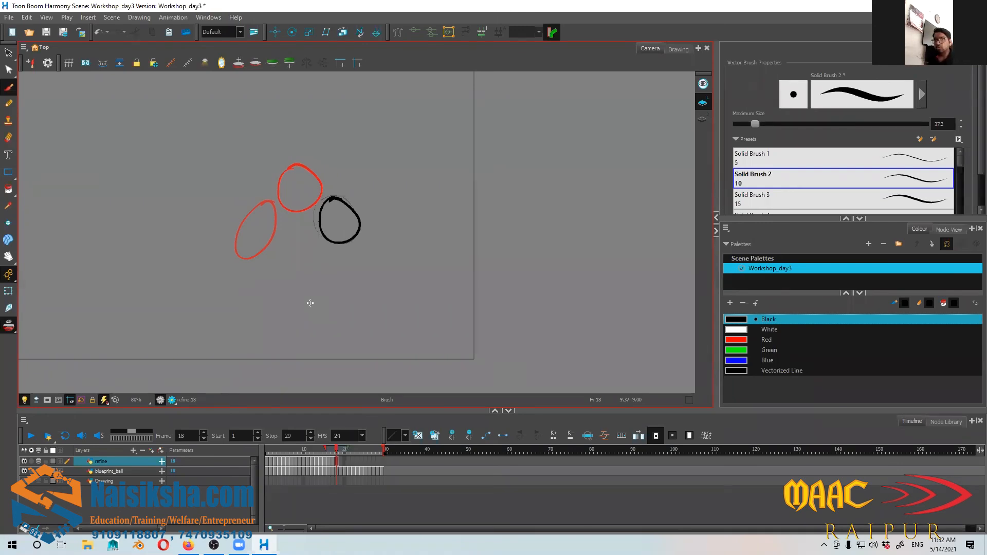
{"action": "mouse_move", "coordinate": [379, 291]}
{"action": "left_mouse_down"}
{"action": "mouse_move", "coordinate": [401, 273]}
{"action": "mouse_move", "coordinate": [385, 285]}
{"action": "left_mouse_up"}
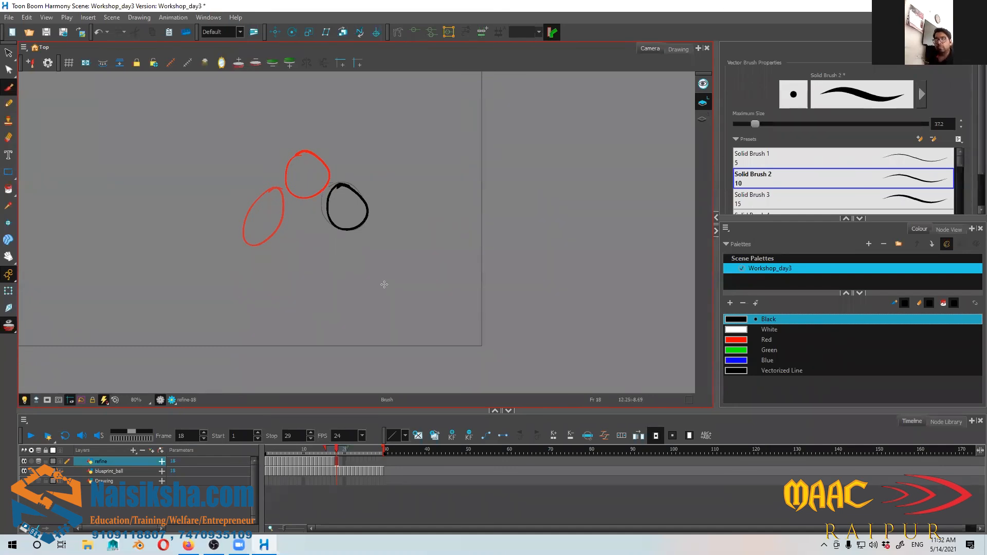
{"action": "left_click_drag", "start_coordinate": [372, 297], "coordinate": [364, 286]}
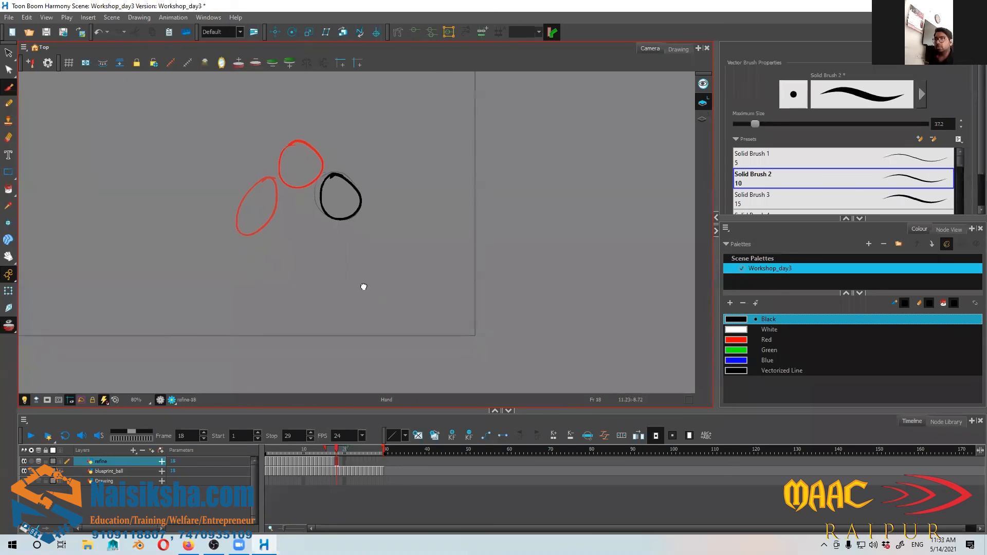
- Draw the falling ball on frames 19 and 20 of the refine layer, stretching it along the downward path on frame 20
{"action": "key", "text": "period"}
{"action": "left_click_drag", "start_coordinate": [360, 222], "coordinate": [364, 225]}
{"action": "key", "text": "period"}
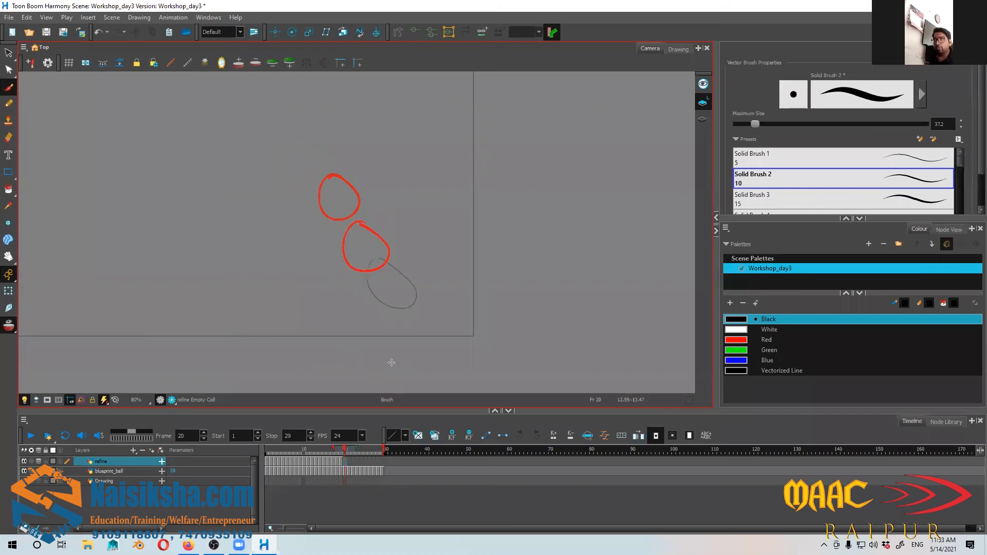
{"action": "mouse_move", "coordinate": [378, 266]}
{"action": "left_mouse_down"}
{"action": "mouse_move", "coordinate": [372, 291]}
{"action": "mouse_move", "coordinate": [389, 263]}
{"action": "mouse_move", "coordinate": [404, 265]}
{"action": "mouse_move", "coordinate": [409, 288]}
{"action": "mouse_move", "coordinate": [378, 260]}
{"action": "left_mouse_up"}
{"action": "key", "text": "ctrl+z"}
{"action": "key", "text": "ctrl+z"}
{"action": "key", "text": "ctrl+z"}
- Draw the flattened ball at ground contact on frame 21 of the refine layer, following the blueprint
{"action": "key", "text": "period"}
{"action": "mouse_move", "coordinate": [432, 287]}
{"action": "left_mouse_down"}
{"action": "mouse_move", "coordinate": [402, 309]}
{"action": "mouse_move", "coordinate": [377, 308]}
{"action": "mouse_move", "coordinate": [432, 283]}
{"action": "left_mouse_up"}
{"action": "key", "text": "ctrl+z"}
{"action": "key", "text": "ctrl+z"}
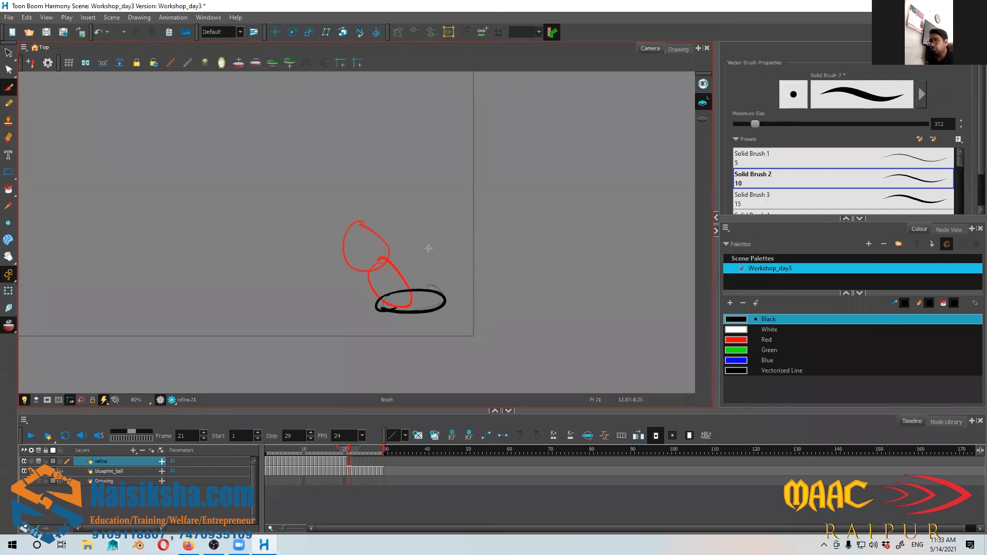
- Draw the rebounding ball over the blueprint on frame 22 of the refine layer, redoing unsatisfactory strokes
{"action": "key", "text": "period"}
{"action": "mouse_move", "coordinate": [443, 250]}
{"action": "left_mouse_down"}
{"action": "mouse_move", "coordinate": [457, 252]}
{"action": "mouse_move", "coordinate": [446, 297]}
{"action": "mouse_move", "coordinate": [459, 244]}
{"action": "mouse_move", "coordinate": [432, 279]}
{"action": "mouse_move", "coordinate": [466, 228]}
{"action": "mouse_move", "coordinate": [475, 259]}
{"action": "mouse_move", "coordinate": [507, 288]}
{"action": "mouse_move", "coordinate": [496, 254]}
{"action": "mouse_move", "coordinate": [474, 297]}
{"action": "left_mouse_up"}
{"action": "key", "text": "ctrl+z"}
{"action": "key", "text": "ctrl+z"}
- Draw the ball of the last small bounce on frames 23 and 24 of the refine layer, redoing poor outlines
{"action": "key", "text": "period"}
{"action": "key", "text": "period"}
{"action": "key", "text": "ctrl+z"}
{"action": "key", "text": "ctrl+z"}
{"action": "key", "text": "ctrl+z"}
{"action": "left_click_drag", "start_coordinate": [492, 253], "coordinate": [487, 256]}
- Draw the ball just outside the camera frame's lower-right corner on frame 25 of the refine layer
{"action": "key", "text": "."}
{"action": "mouse_move", "coordinate": [496, 294]}
{"action": "left_mouse_down"}
{"action": "mouse_move", "coordinate": [516, 336]}
{"action": "mouse_move", "coordinate": [481, 301]}
{"action": "mouse_move", "coordinate": [520, 309]}
{"action": "left_mouse_up"}
{"action": "key", "text": "ctrl+z"}
- Draw the slightly squashed ball over the blueprint on frame 26 of the refine layer, repeating the outline until satisfactory
{"action": "key", "text": "."}
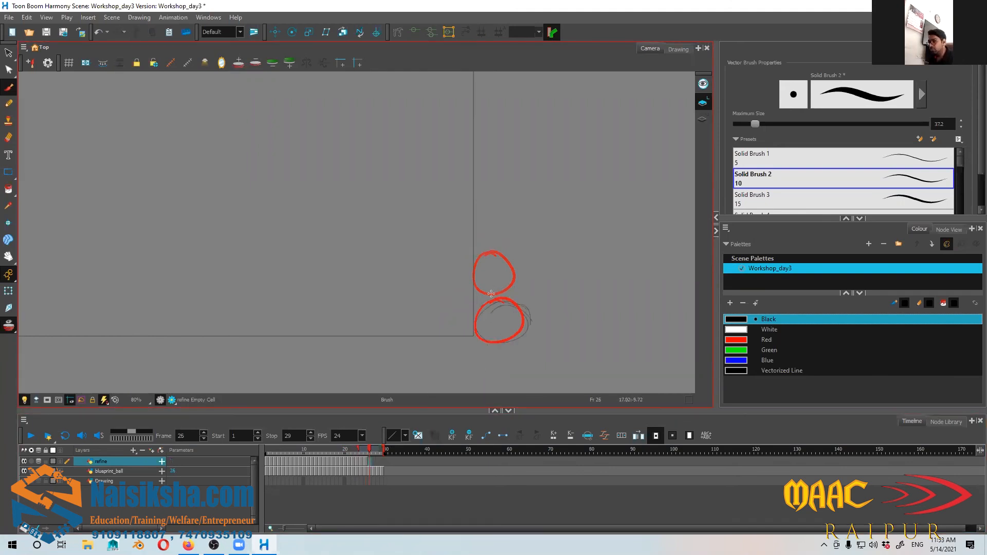
{"action": "mouse_move", "coordinate": [477, 316]}
{"action": "left_mouse_down"}
{"action": "mouse_move", "coordinate": [493, 340]}
{"action": "mouse_move", "coordinate": [475, 338]}
{"action": "mouse_move", "coordinate": [528, 334]}
{"action": "mouse_move", "coordinate": [506, 312]}
{"action": "mouse_move", "coordinate": [501, 338]}
{"action": "mouse_move", "coordinate": [529, 321]}
{"action": "mouse_move", "coordinate": [491, 332]}
{"action": "mouse_move", "coordinate": [527, 315]}
{"action": "mouse_move", "coordinate": [510, 342]}
{"action": "mouse_move", "coordinate": [522, 310]}
{"action": "mouse_move", "coordinate": [493, 326]}
{"action": "mouse_move", "coordinate": [474, 283]}
{"action": "mouse_move", "coordinate": [483, 278]}
{"action": "left_mouse_up"}
{"action": "key", "text": "ctrl+z"}
{"action": "key", "text": "ctrl+z"}
{"action": "key", "text": "ctrl+z"}
{"action": "key", "text": "ctrl+z"}
{"action": "key", "text": "ctrl+z"}
{"action": "key", "text": "ctrl+z"}
{"action": "key", "text": "2"}
{"action": "key", "text": "2"}
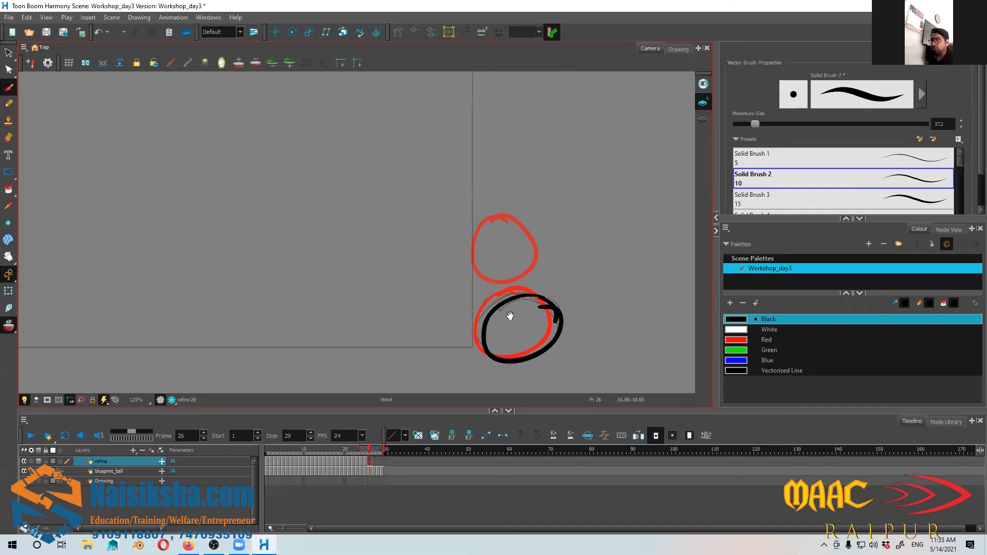
{"action": "left_click_drag", "start_coordinate": [510, 317], "coordinate": [468, 293]}
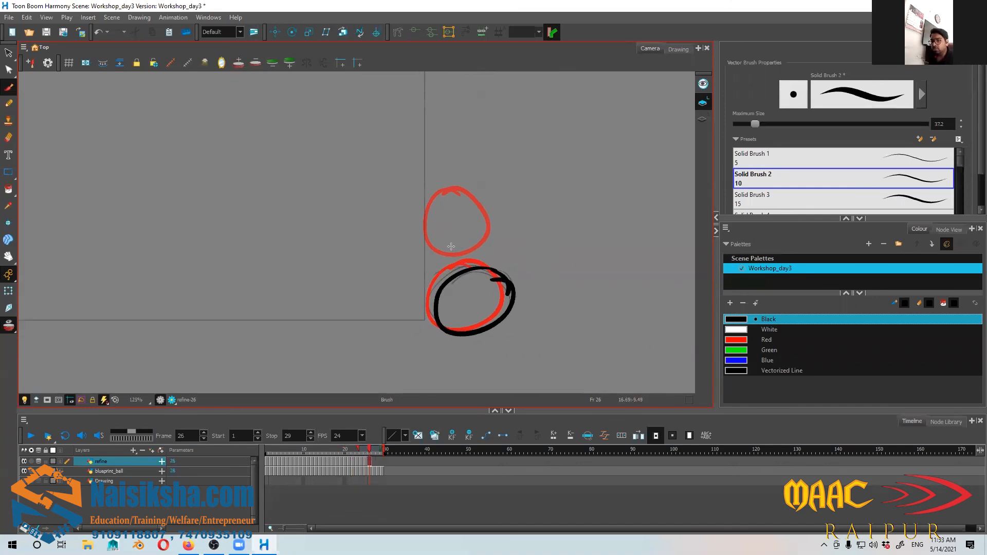
- Erase the overshooting stroke end on the frame 26 ball outline, and switch back to the Brush tool
{"action": "key", "text": "alt+e"}
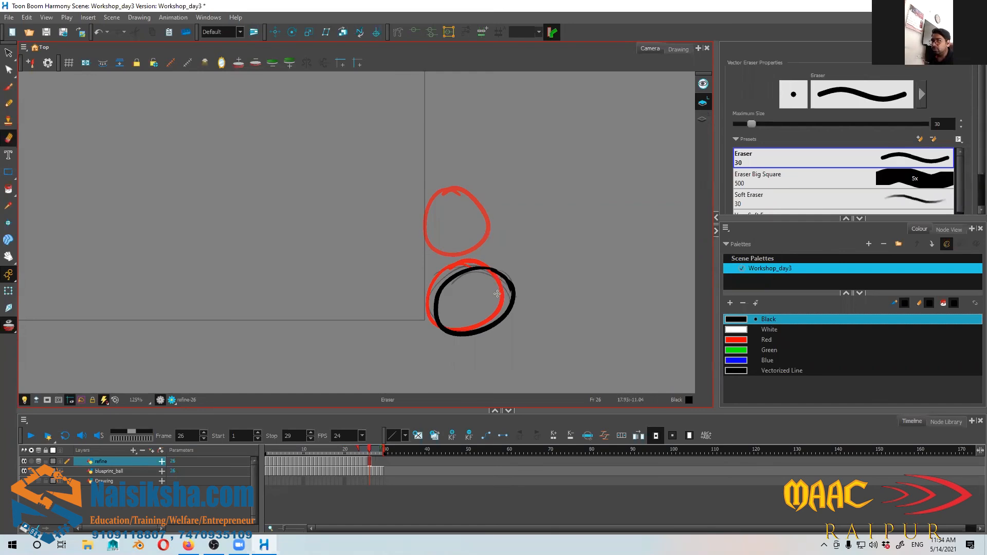
{"action": "left_click_drag", "start_coordinate": [507, 315], "coordinate": [488, 311]}
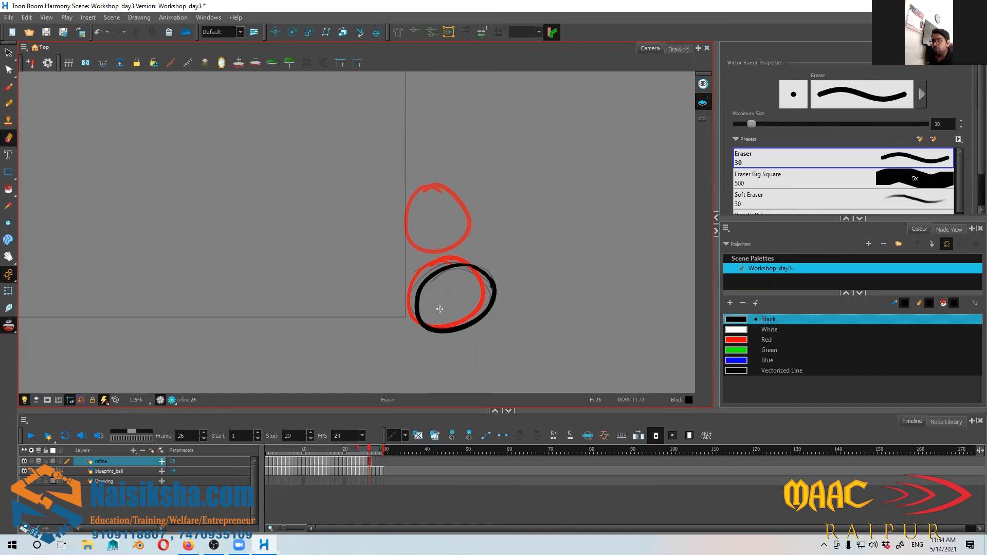
{"action": "key", "text": "alt+b"}
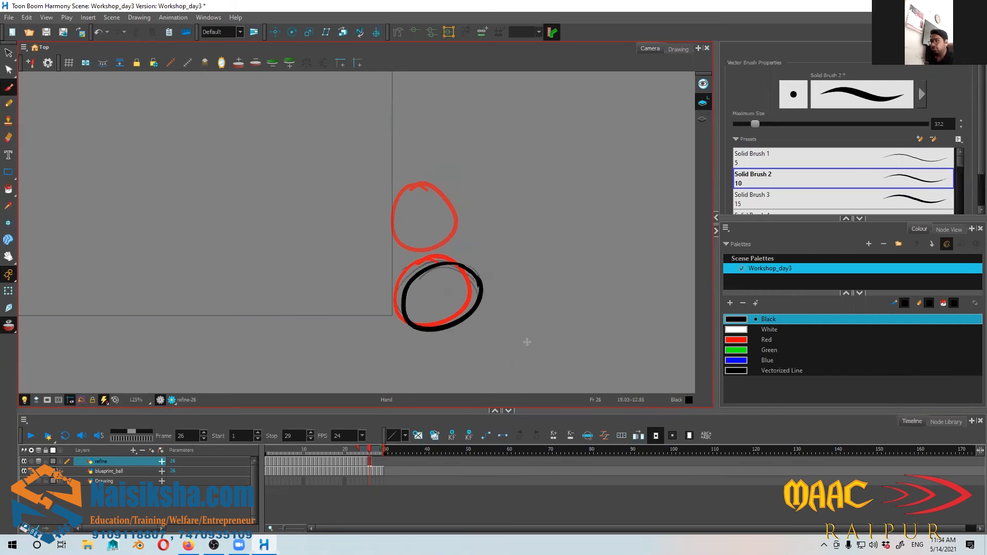
- Copy the refine drawing from frame 25 and paste it onto frames 27, 28 and 29
{"action": "key", "text": "period"}
{"action": "left_click_drag", "start_coordinate": [473, 288], "coordinate": [456, 314]}
{"action": "left_click", "coordinate": [368, 461]}
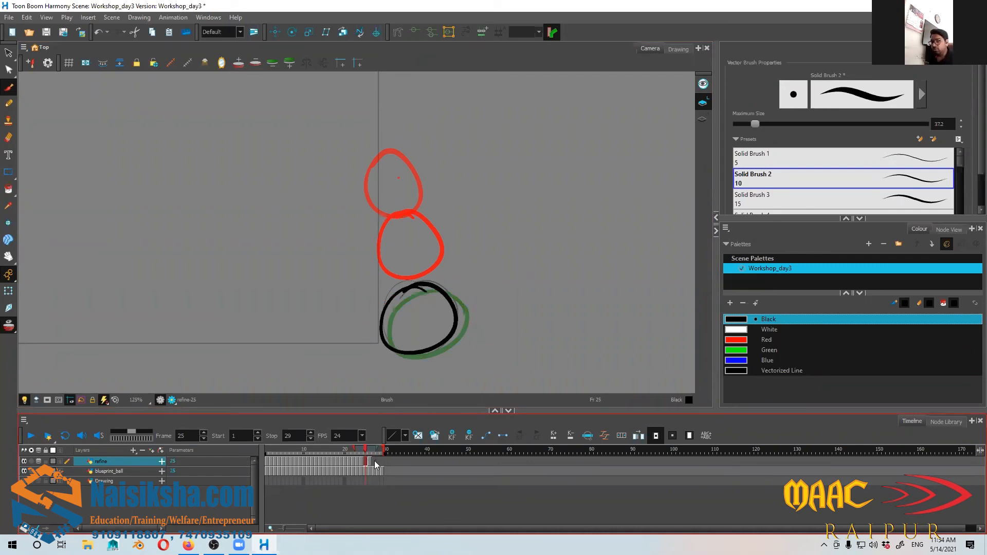
{"action": "left_click", "coordinate": [373, 461]}
{"action": "key", "text": "ctrl+v"}
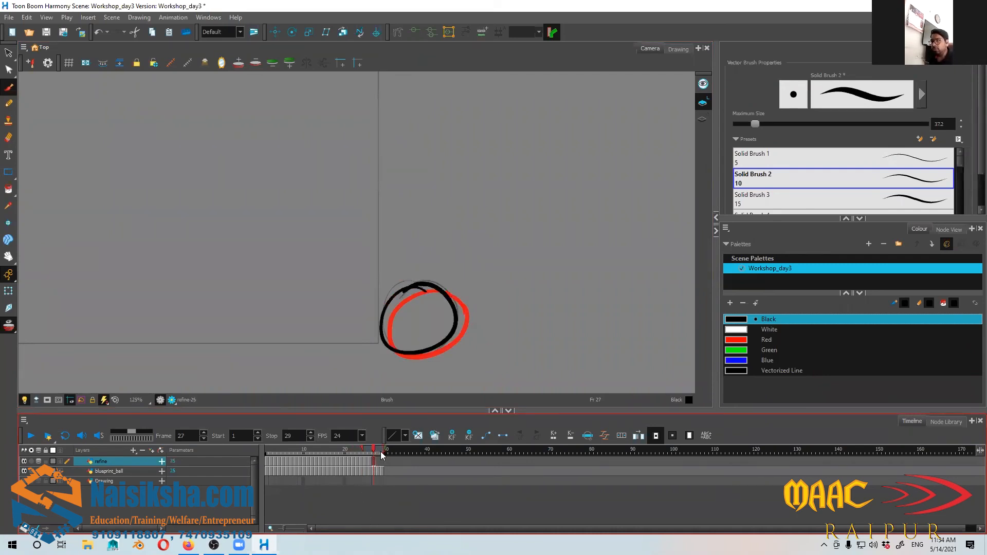
{"action": "left_click", "coordinate": [379, 461]}
{"action": "key", "text": "ctrl+v"}
{"action": "left_click", "coordinate": [383, 461]}
{"action": "key", "text": "ctrl+v"}
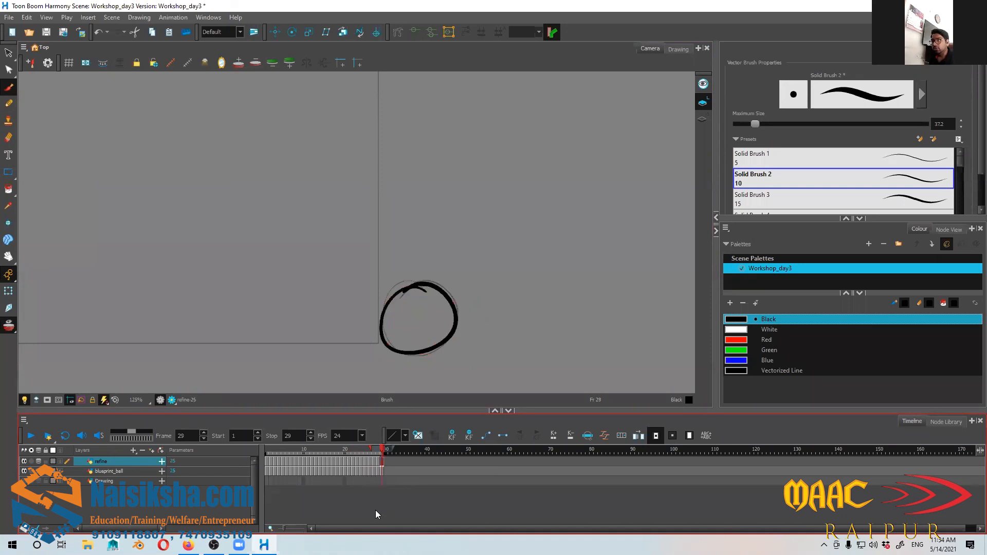
{"action": "left_click", "coordinate": [381, 451]}
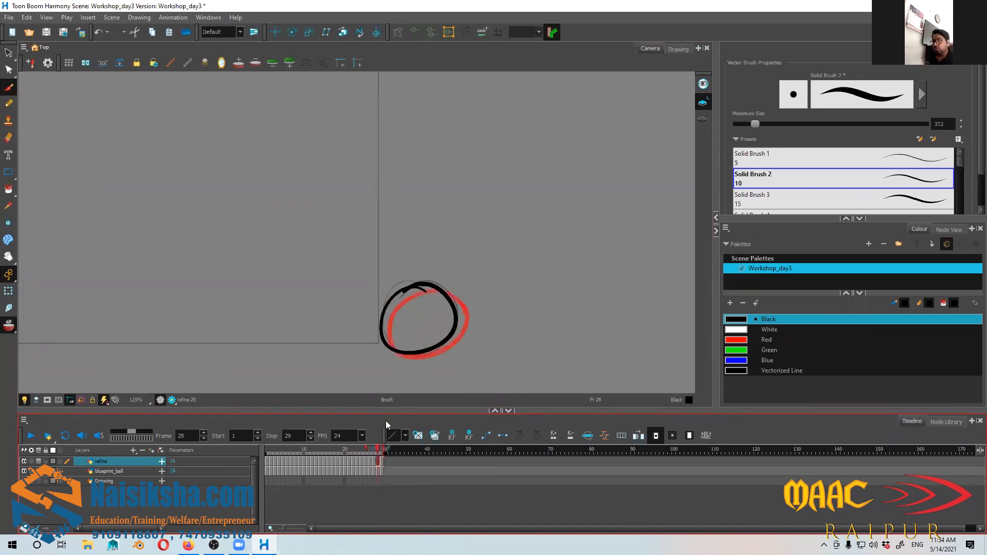
- Hide the blueprint_ball layer and turn off onion skin
{"action": "left_click", "coordinate": [24, 471]}
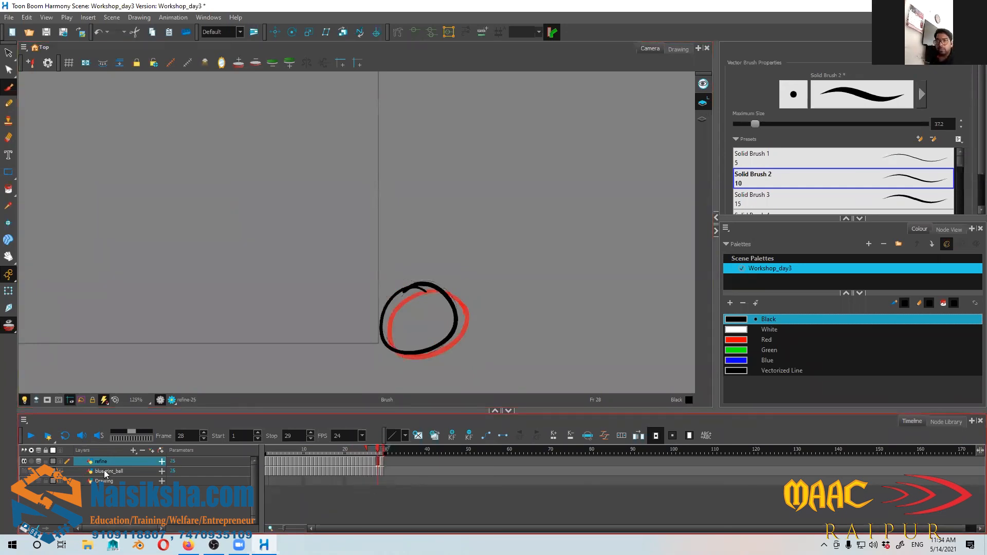
{"action": "key", "text": "2"}
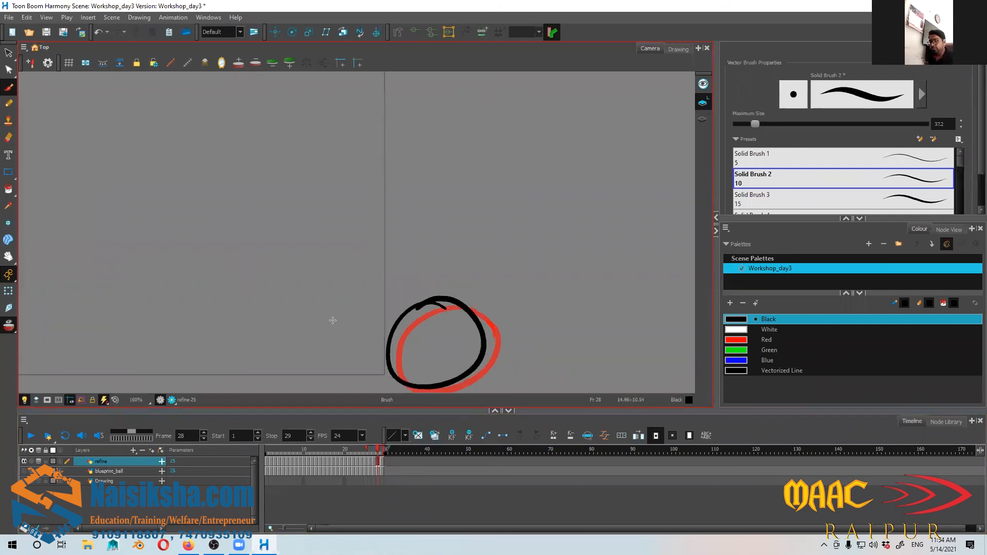
{"action": "key", "text": "1"}
{"action": "key", "text": "1"}
{"action": "key", "text": "1"}
{"action": "key", "text": "1"}
{"action": "key", "text": "1"}
{"action": "key", "text": "1"}
{"action": "key", "text": "1"}
{"action": "left_click_drag", "start_coordinate": [297, 249], "coordinate": [426, 299]}
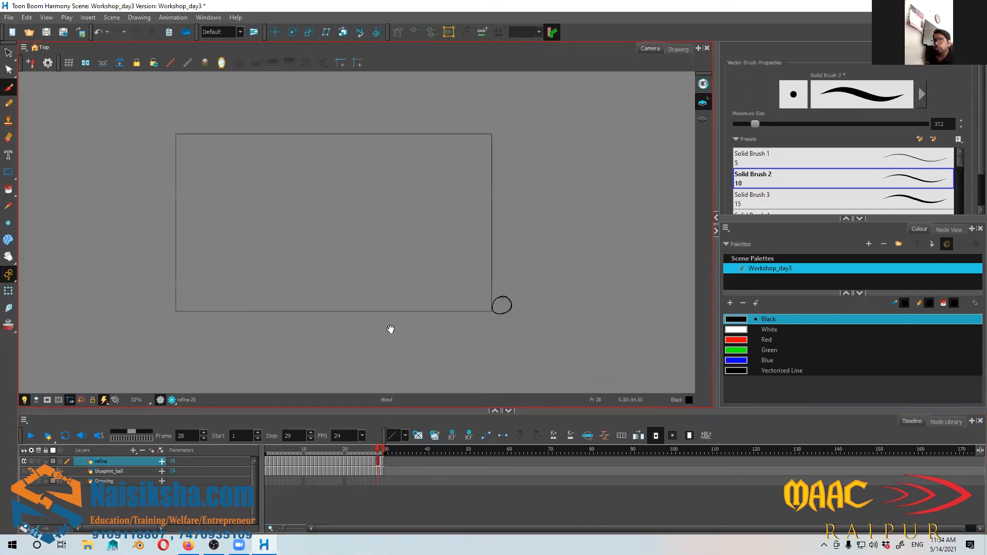
{"action": "key", "text": "2"}
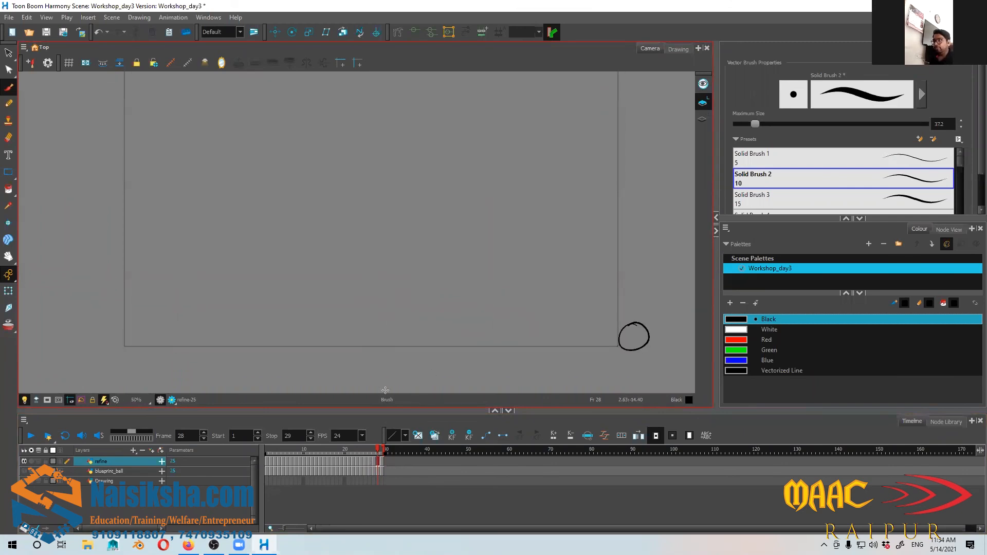
- Return to frame 1 and play the refined bouncing ball animation through to frame 29 several times
{"action": "left_click_drag", "start_coordinate": [374, 451], "coordinate": [266, 450]}
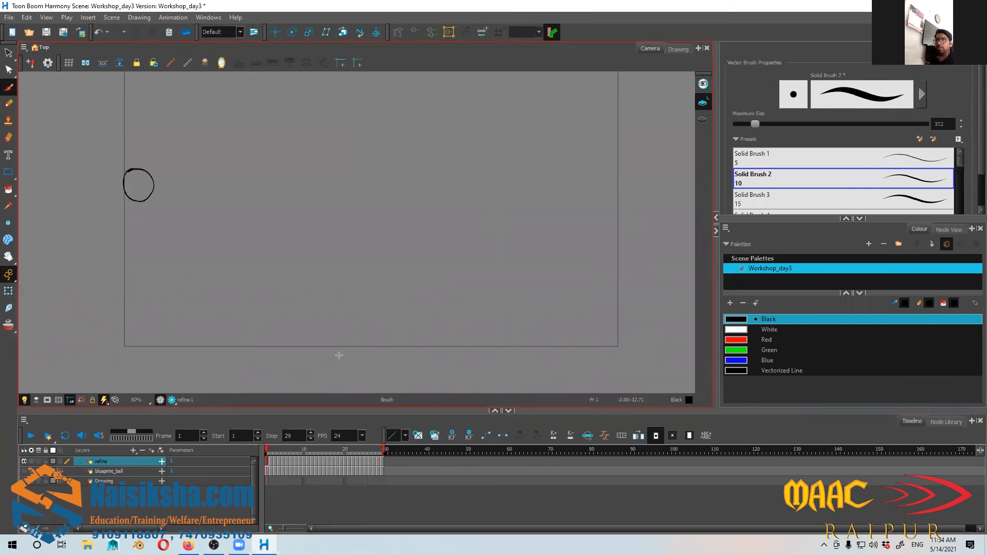
{"action": "key", "text": "Return"}
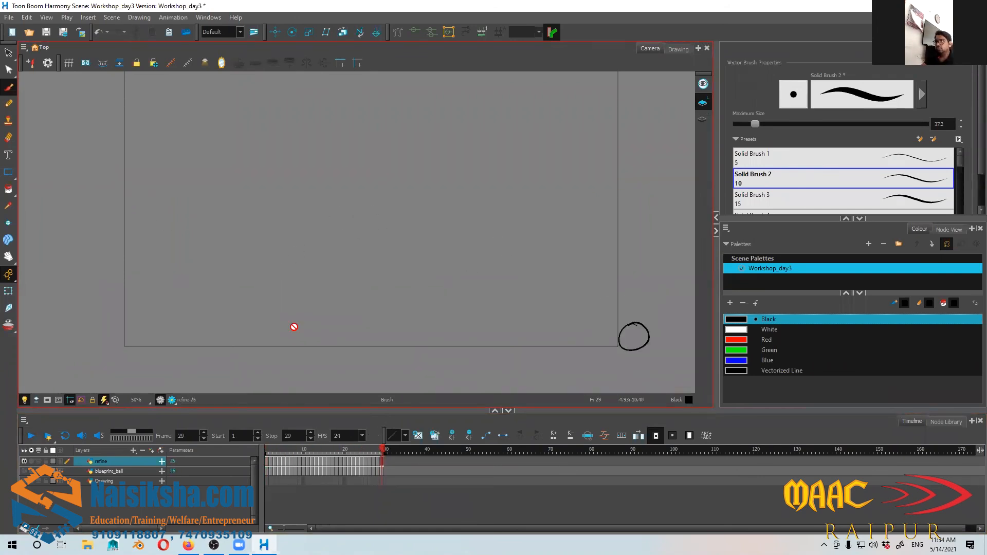
{"action": "key", "text": "Return"}
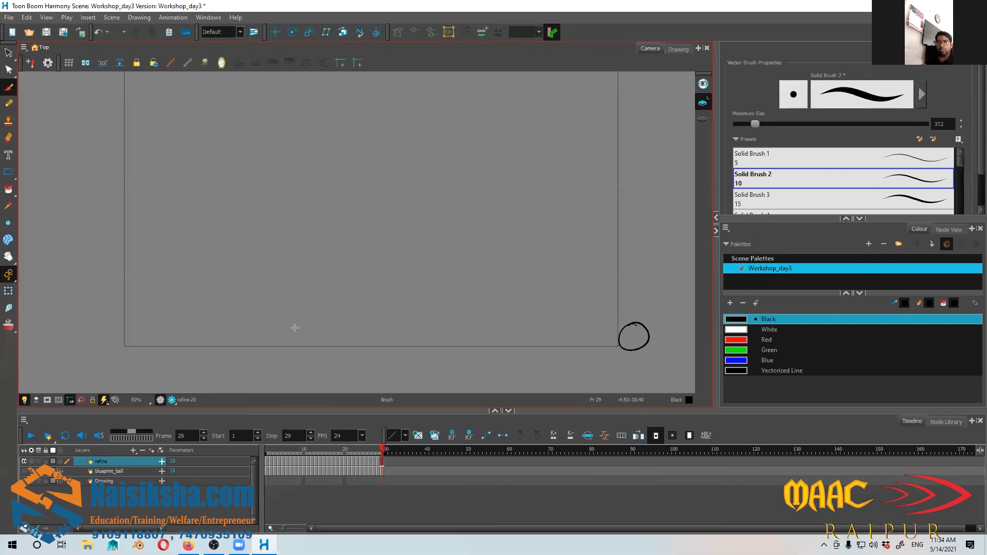
{"action": "key", "text": "Return"}
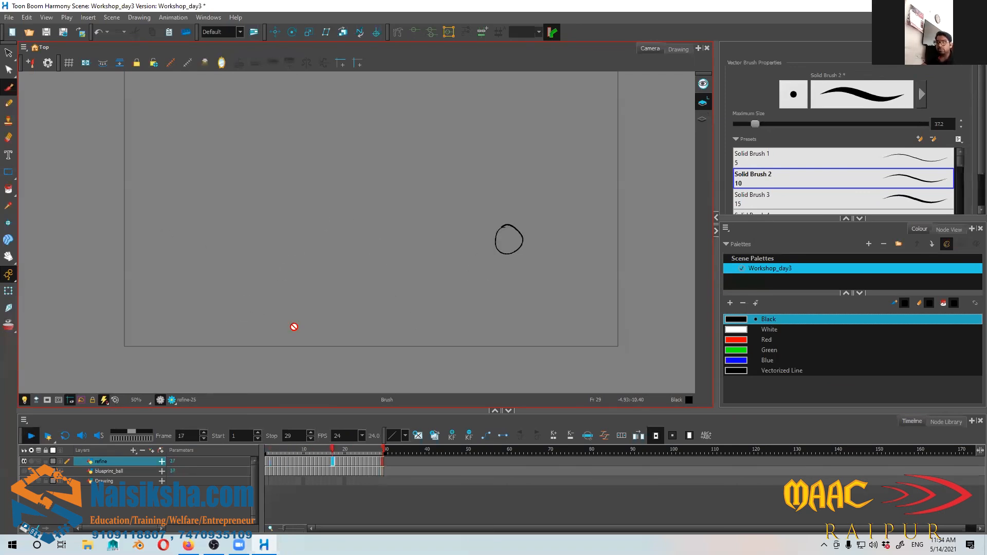
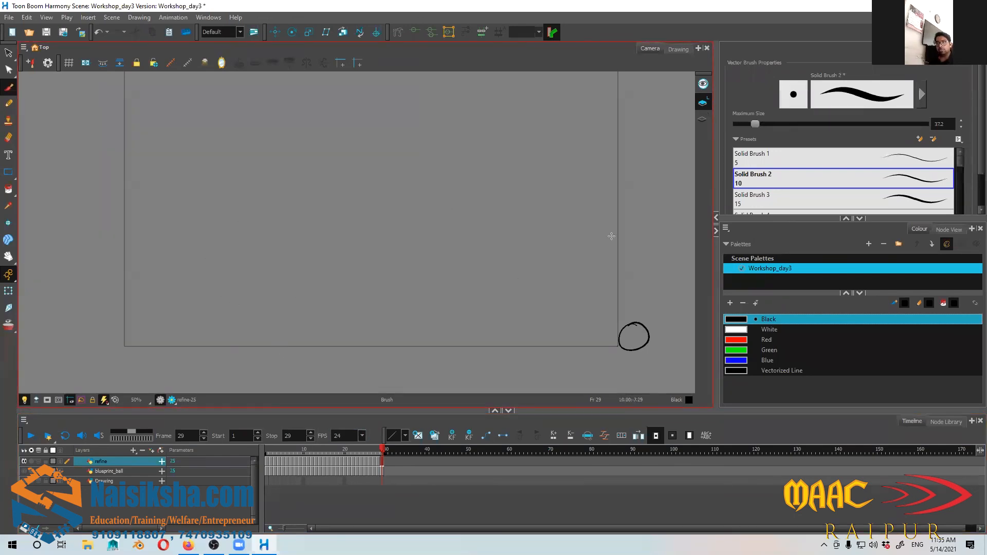
- Set the playback frame rate to 12 FPS and return to frame 1 of the timeline
{"action": "left_click", "coordinate": [338, 436]}
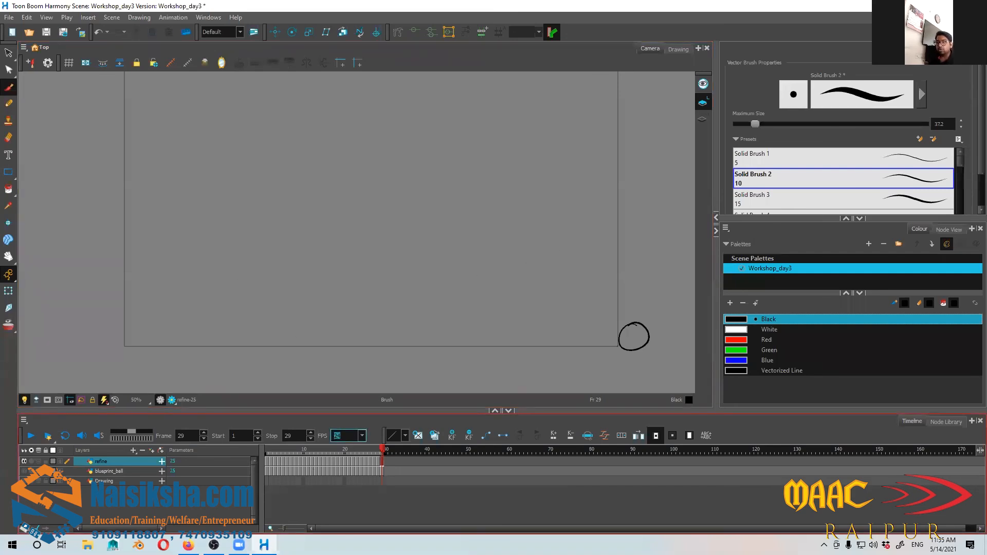
{"action": "type", "text": "1"}
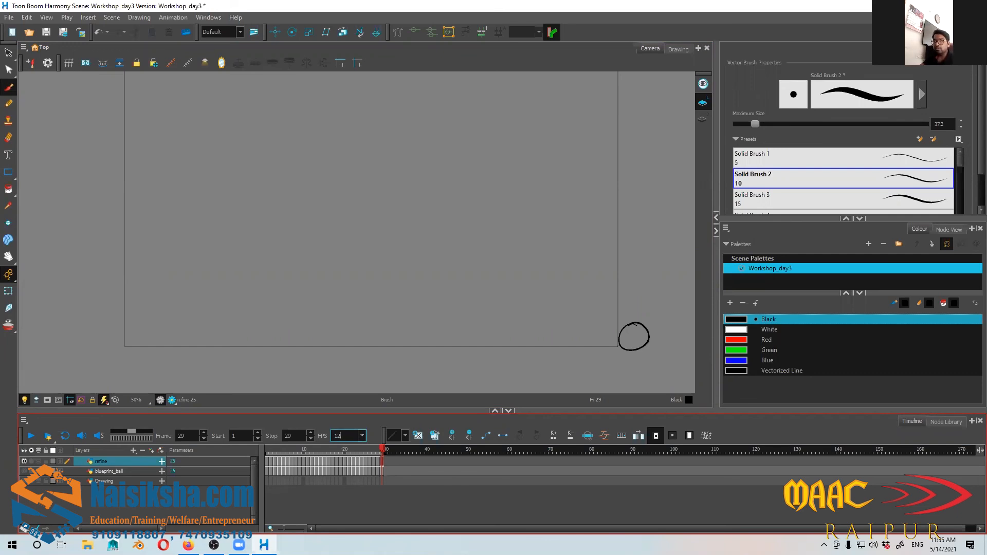
{"action": "left_click", "coordinate": [267, 450]}
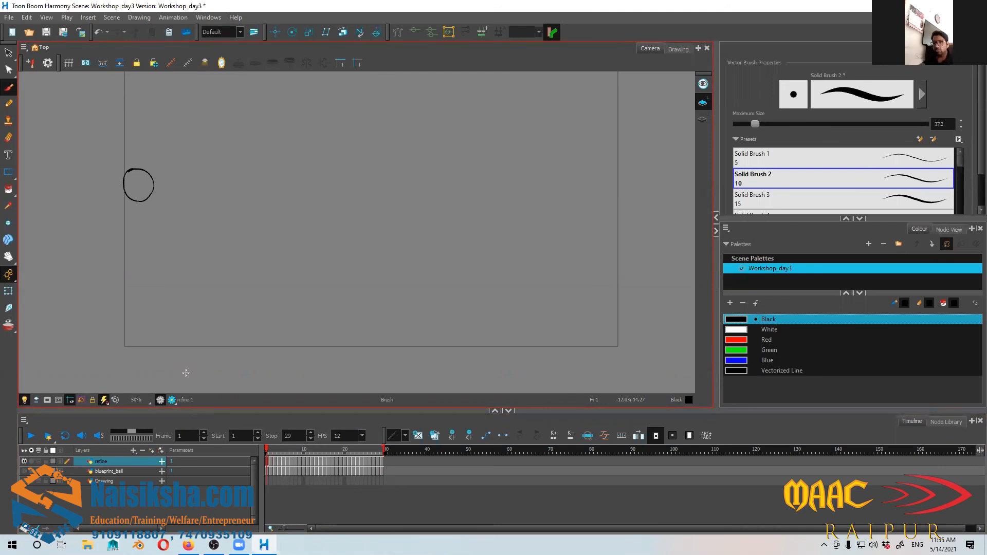
- Play the refined bouncing ball animation repeatedly to review its timing at 12 FPS
{"action": "key", "text": "Return"}
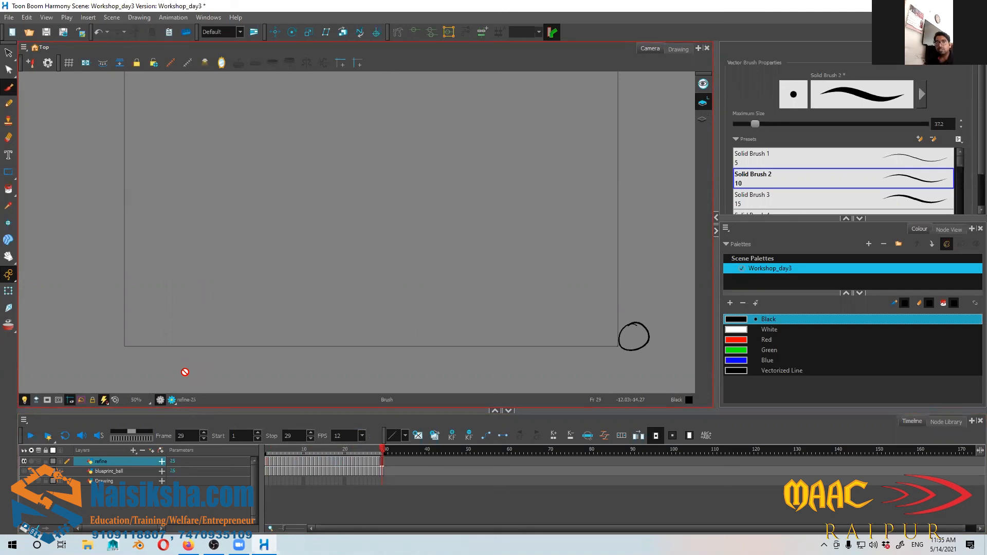
{"action": "key", "text": "Return"}
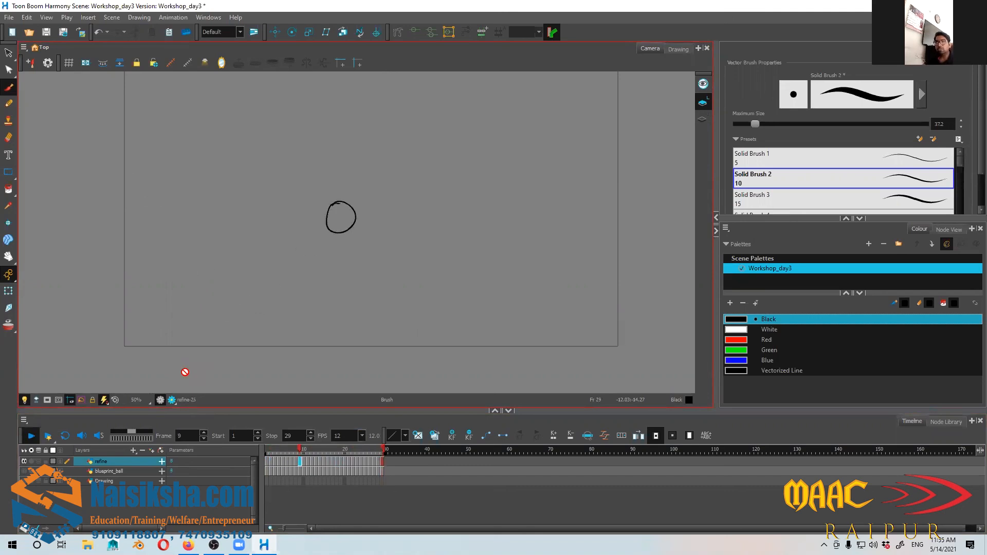
{"action": "key", "text": "Return"}
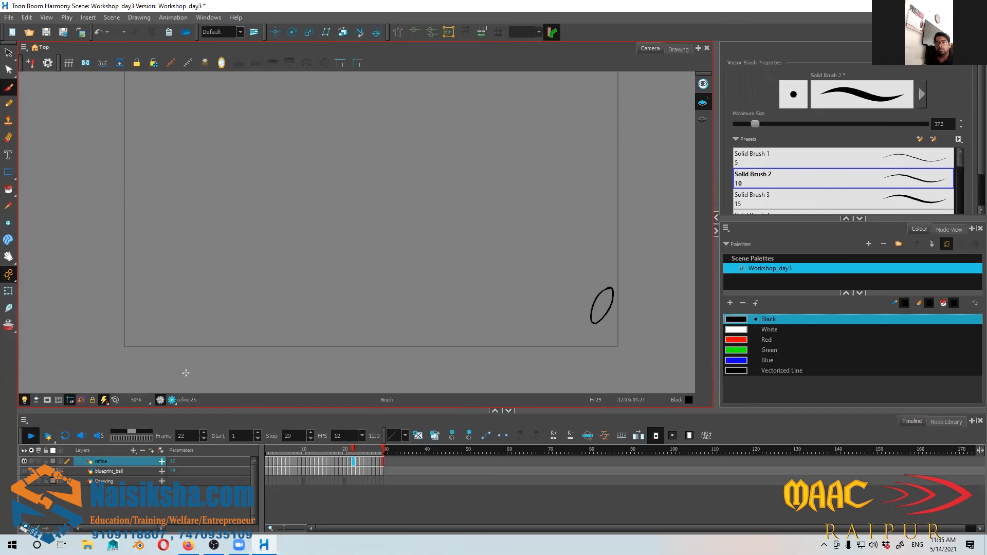
{"action": "key", "text": "Return"}
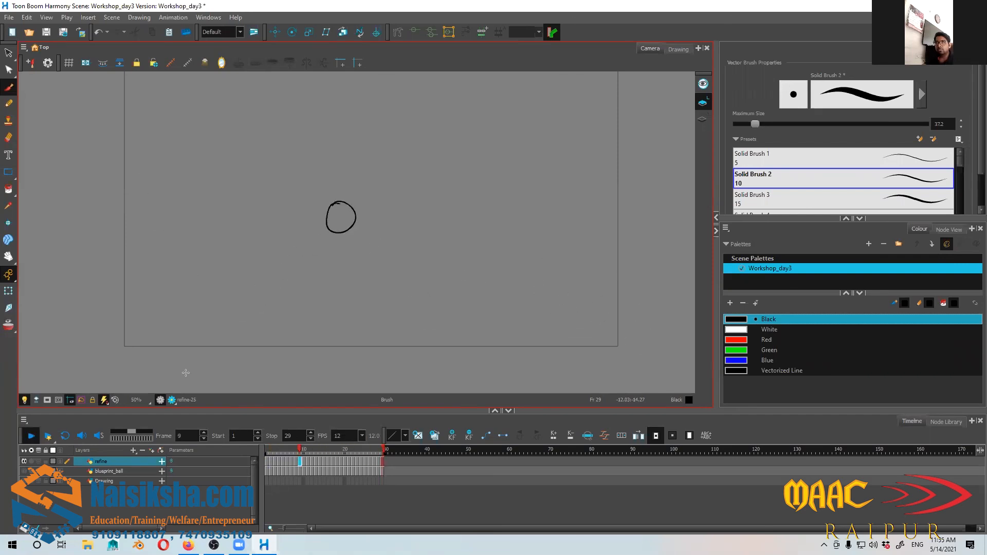
{"action": "key", "text": "Return"}
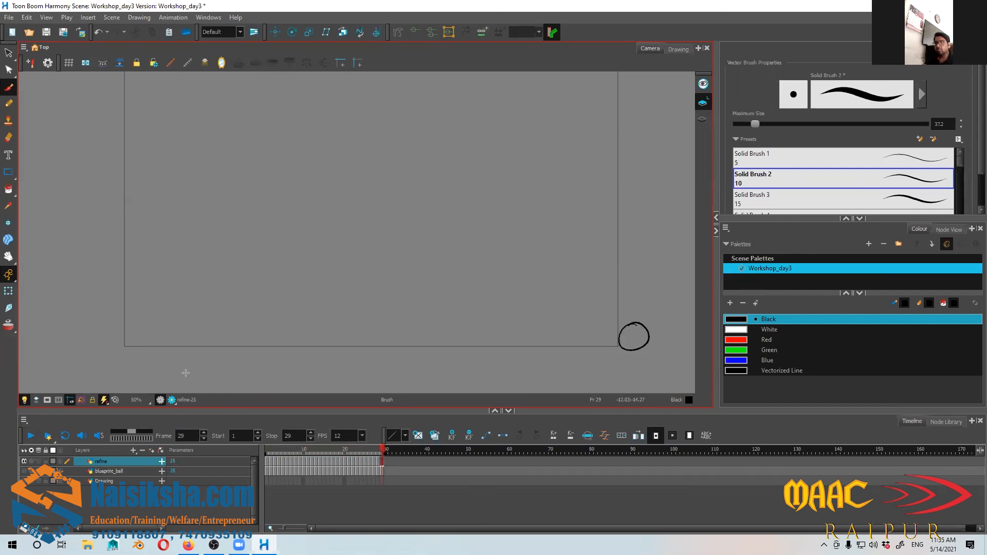
{"action": "key", "text": "Return"}
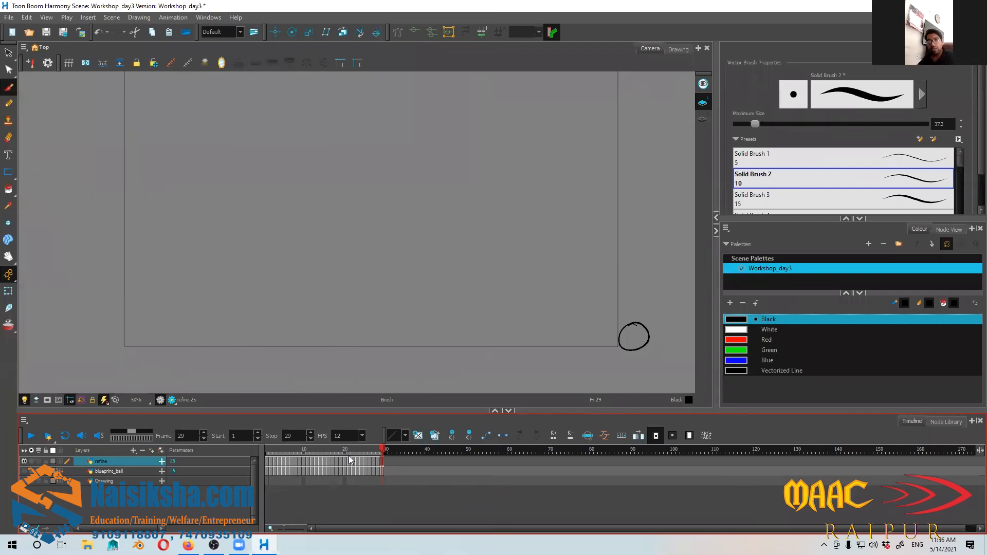
- Fill the ball outline on frame 1 of the refine layer with the Red swatch using the Paint tool
{"action": "left_click_drag", "start_coordinate": [383, 453], "coordinate": [267, 452]}
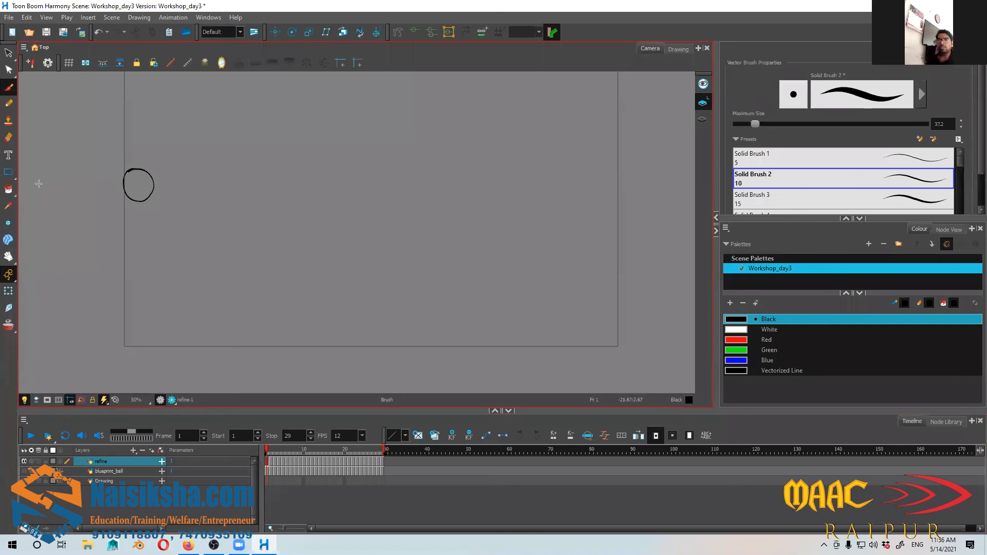
{"action": "left_click", "coordinate": [8, 190]}
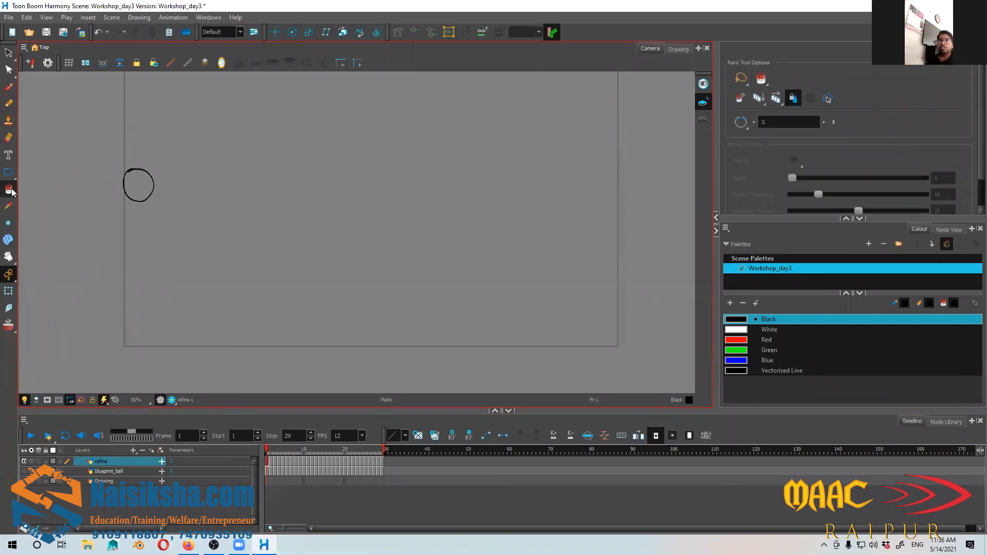
{"action": "left_click", "coordinate": [10, 190]}
{"action": "left_click", "coordinate": [35, 188]}
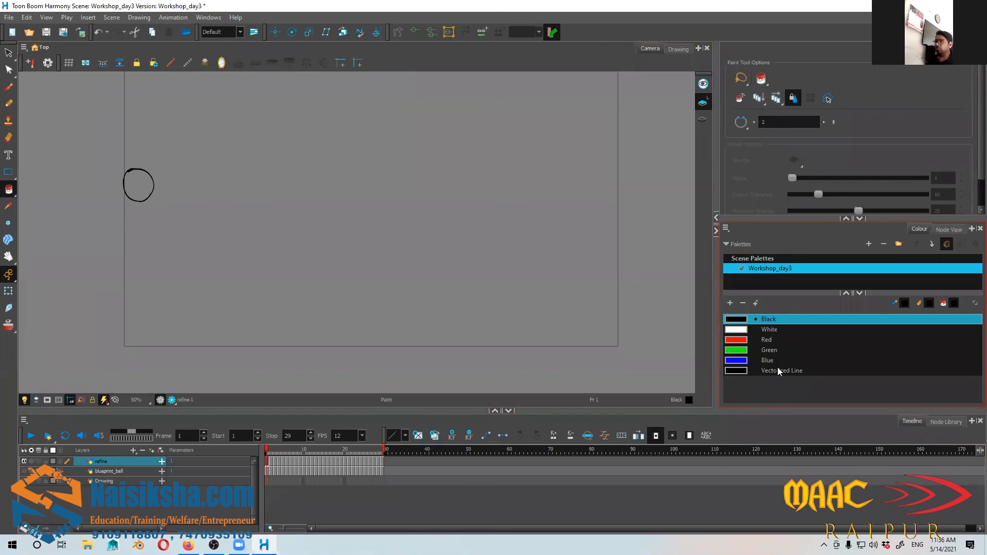
{"action": "left_click", "coordinate": [743, 342]}
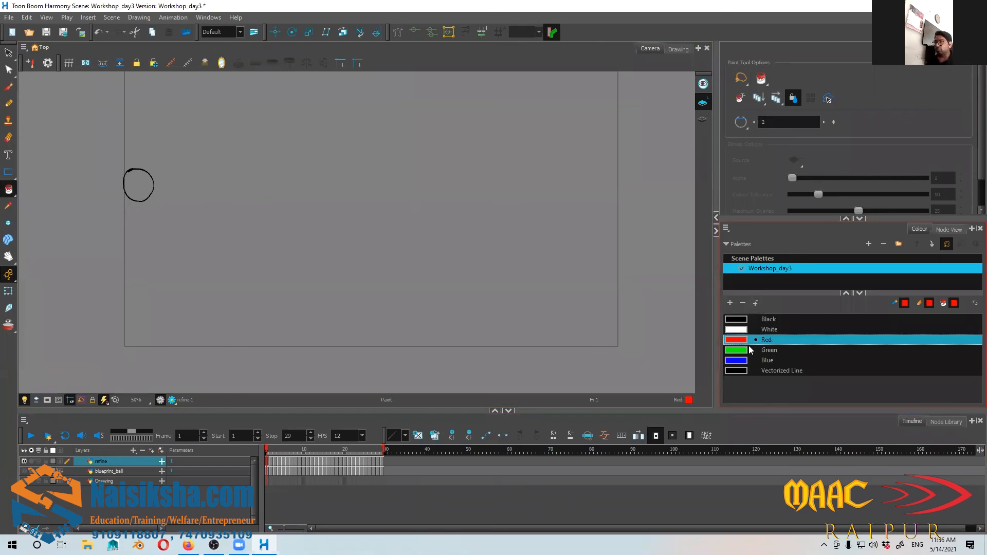
{"action": "left_click", "coordinate": [139, 189]}
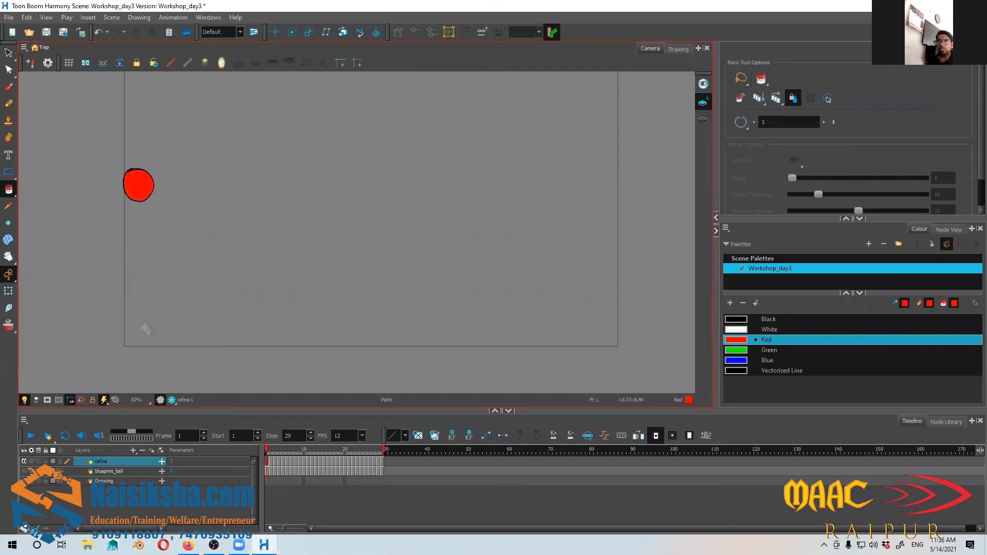
- Fill the ball outlines on frames 2 through 6 of the refine layer with red
{"action": "key", "text": "period"}
{"action": "left_click", "coordinate": [165, 212]}
{"action": "key", "text": "period"}
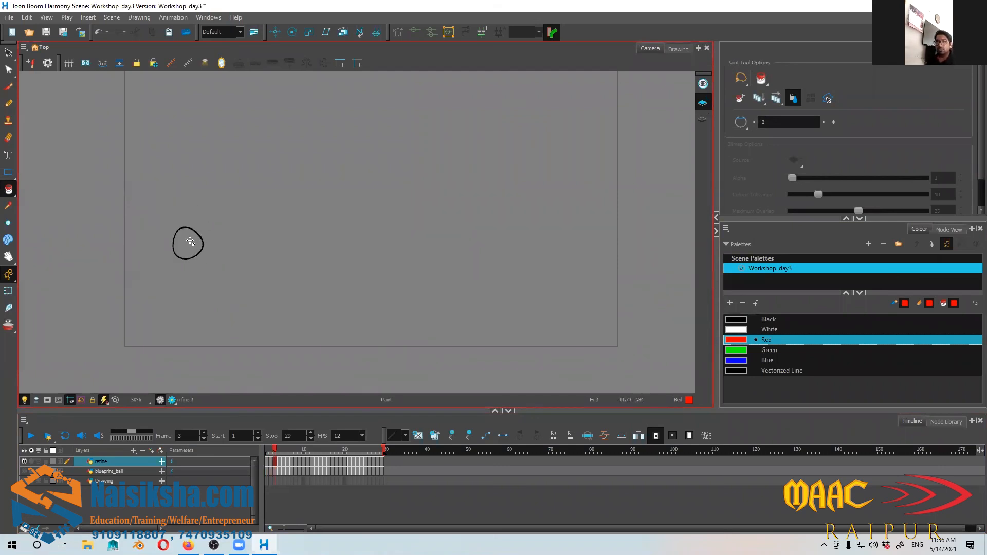
{"action": "key", "text": "period"}
{"action": "left_click", "coordinate": [243, 306]}
{"action": "key", "text": "period"}
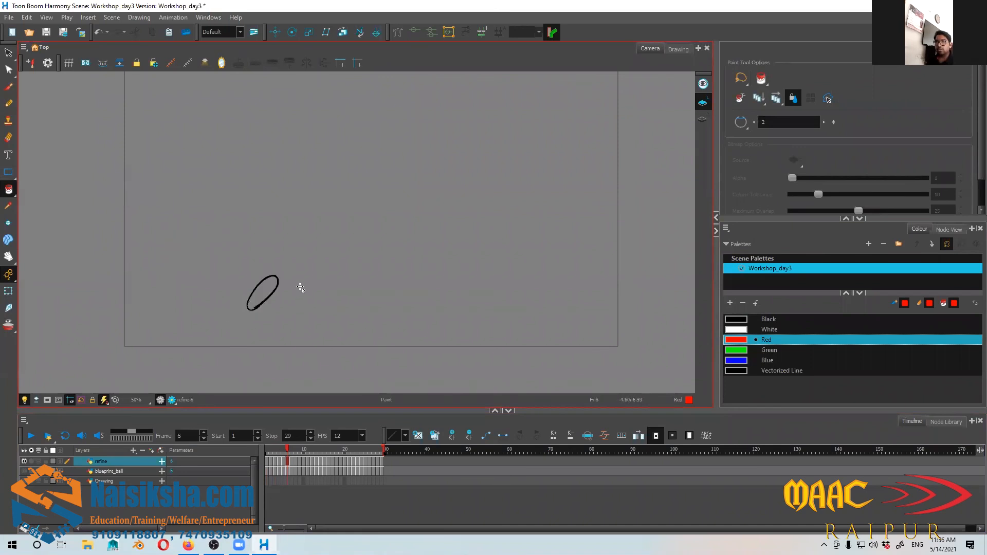
{"action": "left_click", "coordinate": [268, 286]}
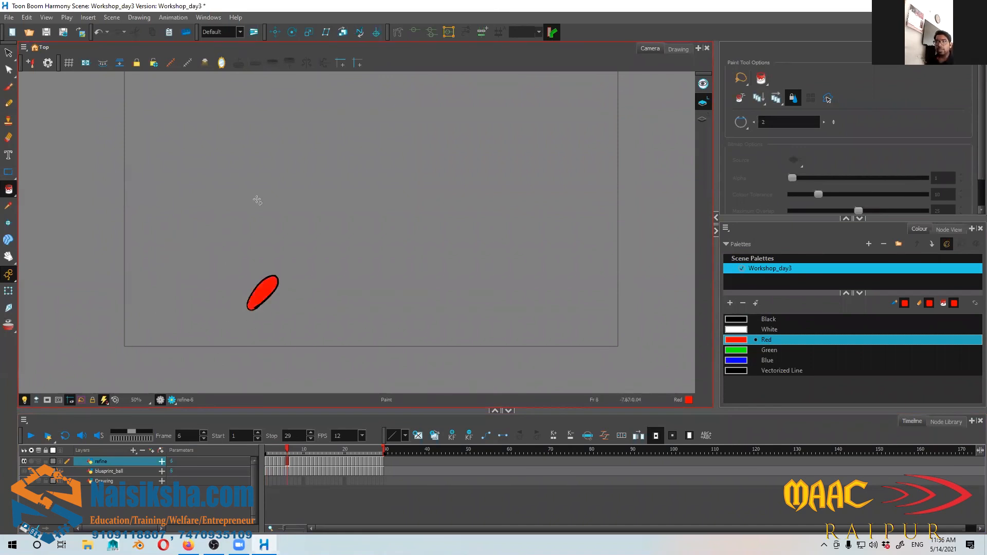
- Paint the rising ball red on frames 7, 8 and 9 of the refine layer
{"action": "key", "text": "period"}
{"action": "left_click", "coordinate": [290, 262]}
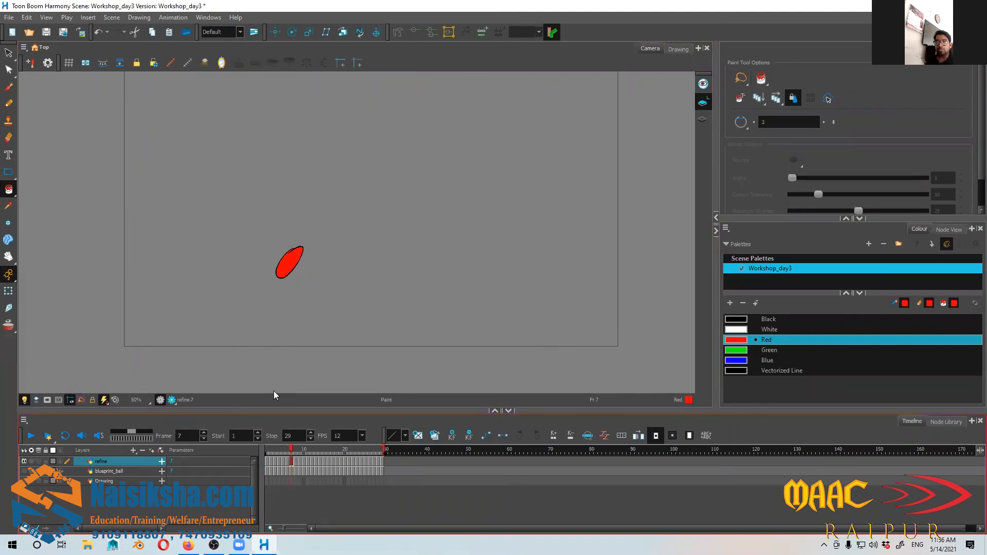
{"action": "key", "text": "period"}
{"action": "left_click", "coordinate": [321, 240]}
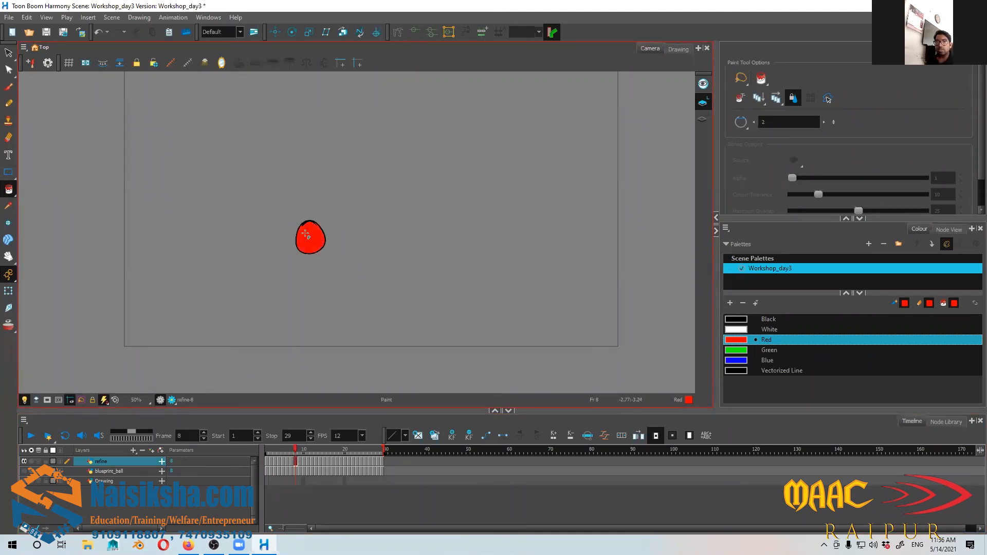
{"action": "key", "text": "period"}
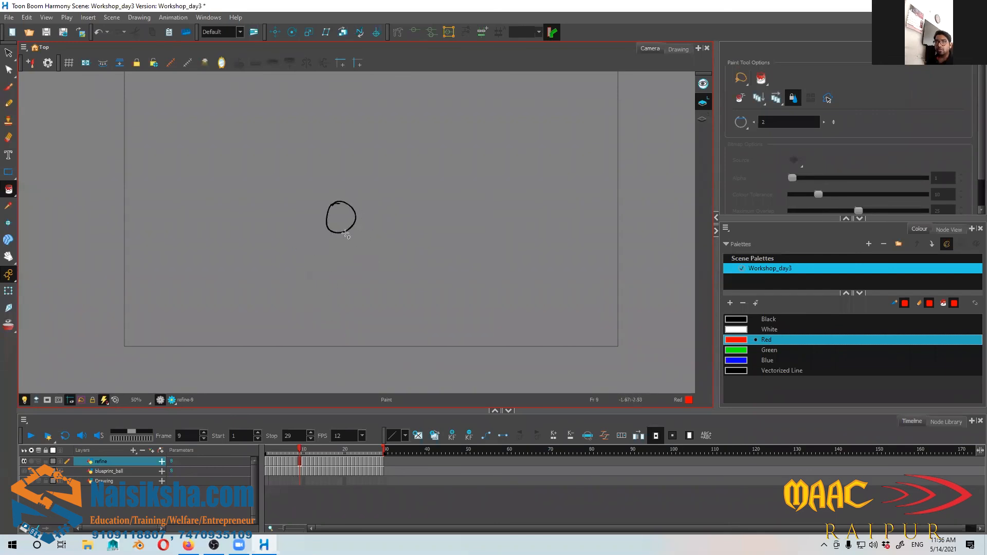
{"action": "left_click", "coordinate": [347, 219]}
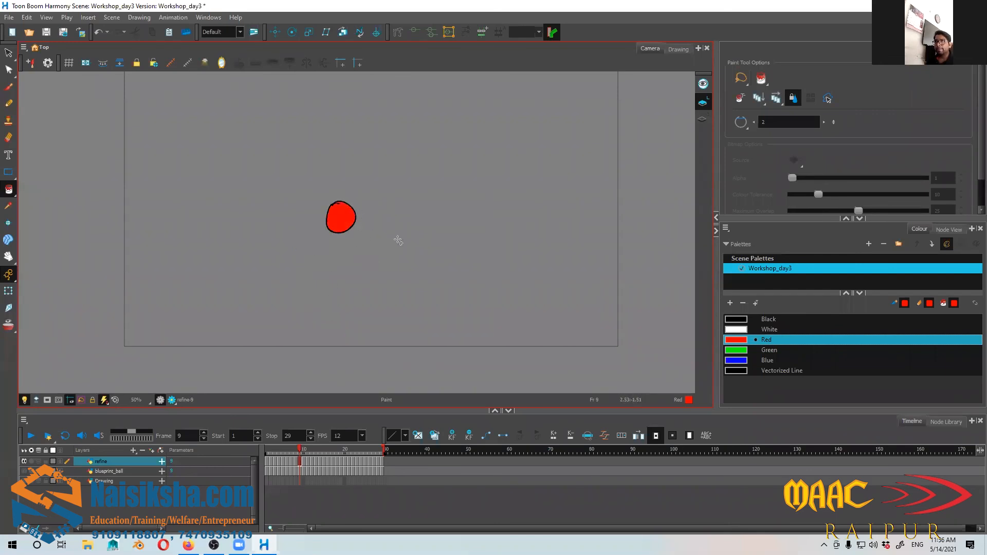
- Continue filling the ball outlines with red on frames 10 through 19 of the refine layer
{"action": "key", "text": "period"}
{"action": "key", "text": "period"}
{"action": "key", "text": "period"}
{"action": "left_click", "coordinate": [409, 283]}
{"action": "key", "text": "period"}
{"action": "left_click", "coordinate": [426, 309]}
{"action": "key", "text": "period"}
{"action": "left_click", "coordinate": [435, 316]}
{"action": "key", "text": "period"}
{"action": "left_click", "coordinate": [466, 289]}
{"action": "key", "text": "period"}
{"action": "left_click", "coordinate": [485, 264]}
{"action": "key", "text": "period"}
{"action": "left_click", "coordinate": [510, 241]}
{"action": "key", "text": "period"}
{"action": "key", "text": "period"}
{"action": "left_click", "coordinate": [534, 258]}
{"action": "key", "text": "period"}
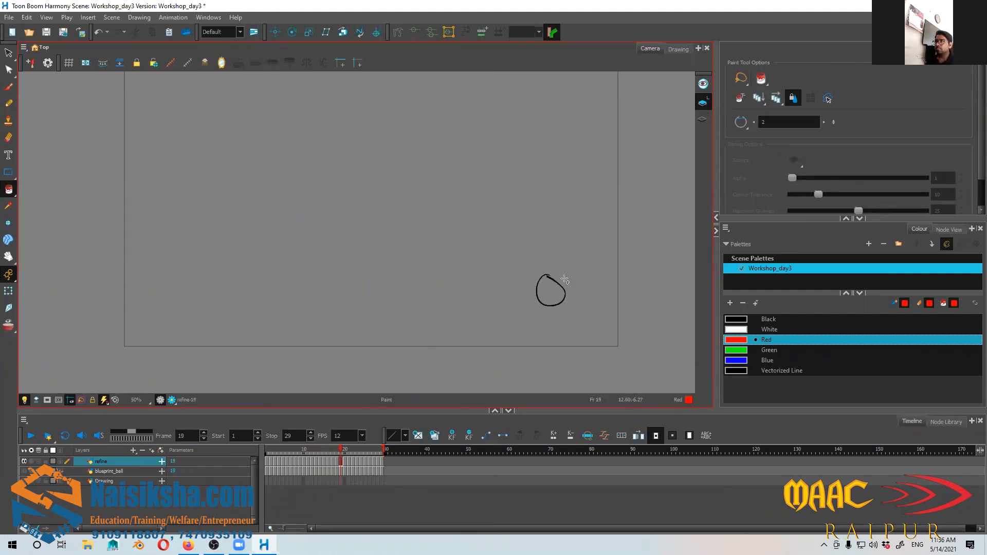
{"action": "left_click", "coordinate": [551, 292]}
- Fill the remaining ball outlines with red from frame 20 through frame 26, and step forward to frame 29
{"action": "key", "text": "period"}
{"action": "key", "text": "period"}
{"action": "key", "text": "period"}
{"action": "left_click", "coordinate": [627, 283]}
{"action": "key", "text": "."}
{"action": "left_click", "coordinate": [630, 304]}
{"action": "key", "text": "."}
{"action": "left_click", "coordinate": [632, 338]}
{"action": "key", "text": "."}
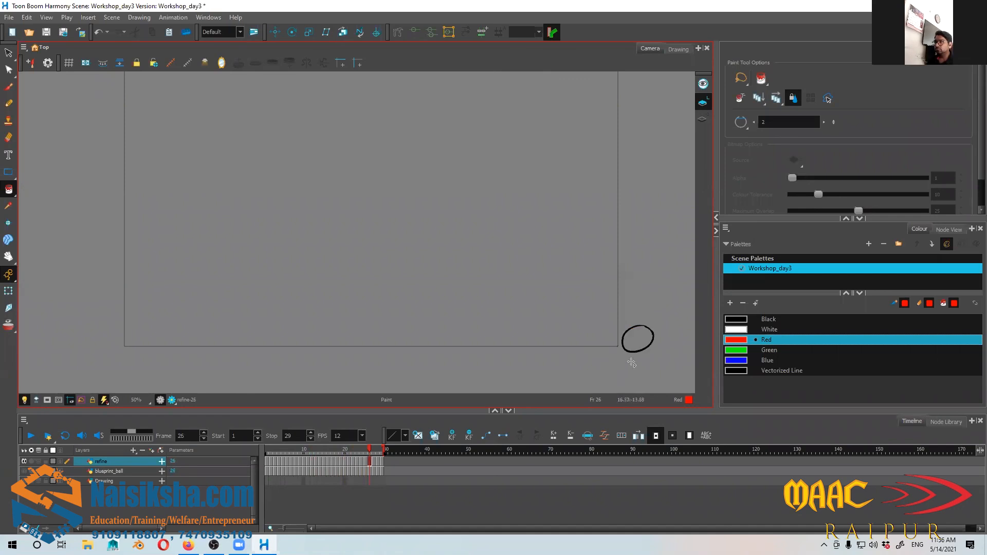
{"action": "left_click", "coordinate": [639, 340]}
{"action": "key", "text": "."}
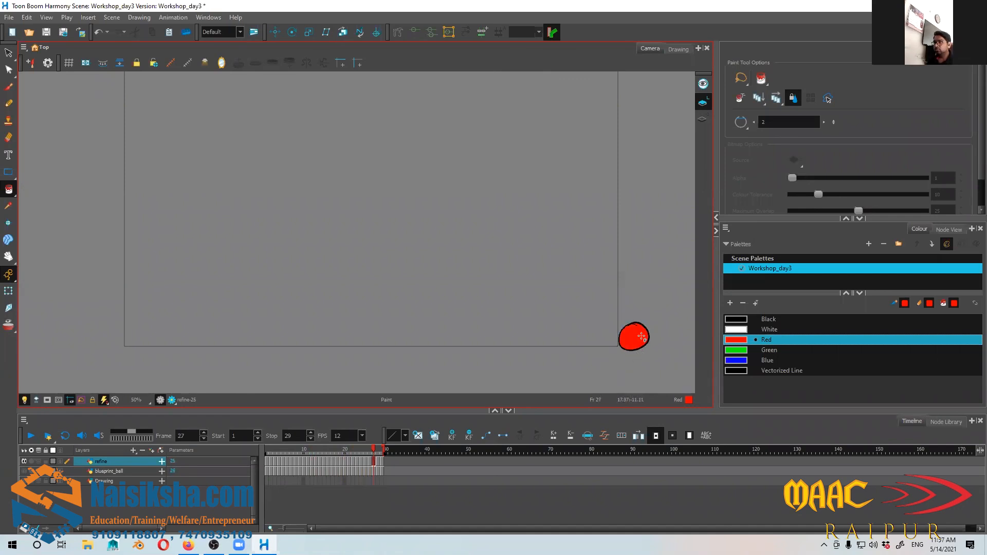
{"action": "key", "text": "."}
{"action": "key", "text": "."}
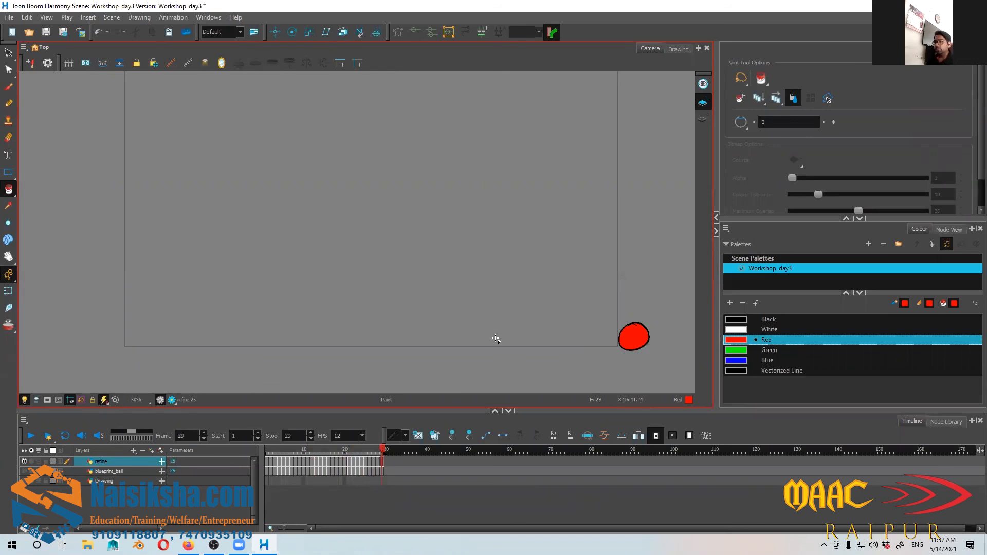
- Play the red-filled bouncing ball animation several times to review the coloured result
{"action": "key", "text": "Return"}
{"action": "key", "text": "Return"}
{"action": "key", "text": "Return"}
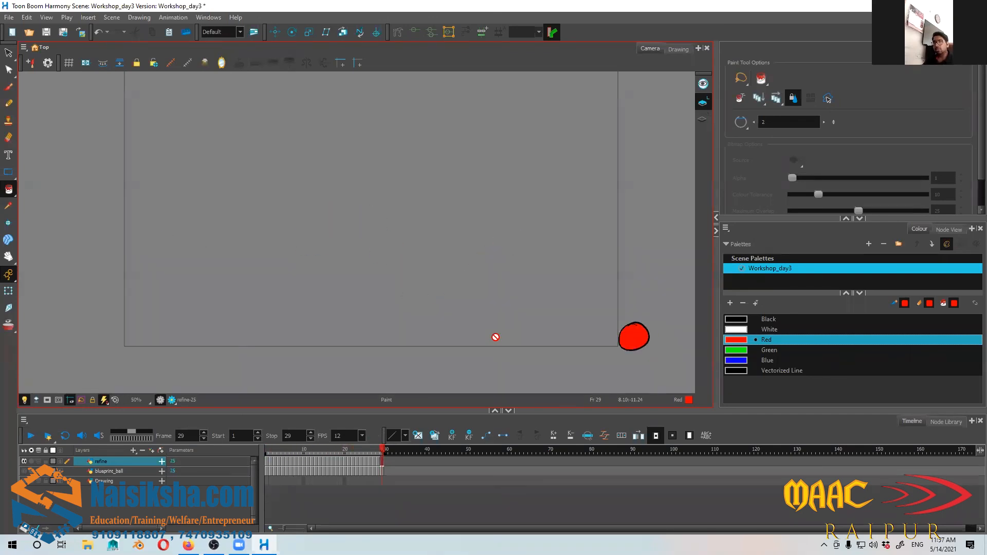
{"action": "key", "text": "Return"}
{"action": "key", "text": "Return"}
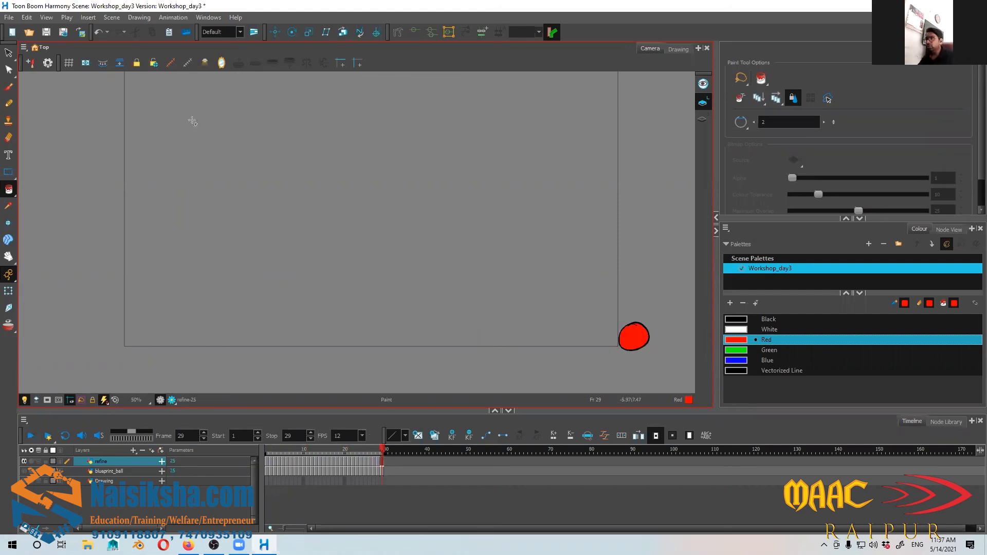
- Start a movie export of the scene with H.264/MPEG-4 (*.mp4) as the video format
{"action": "left_click", "coordinate": [14, 22]}
{"action": "mouse_move", "coordinate": [73, 166]}
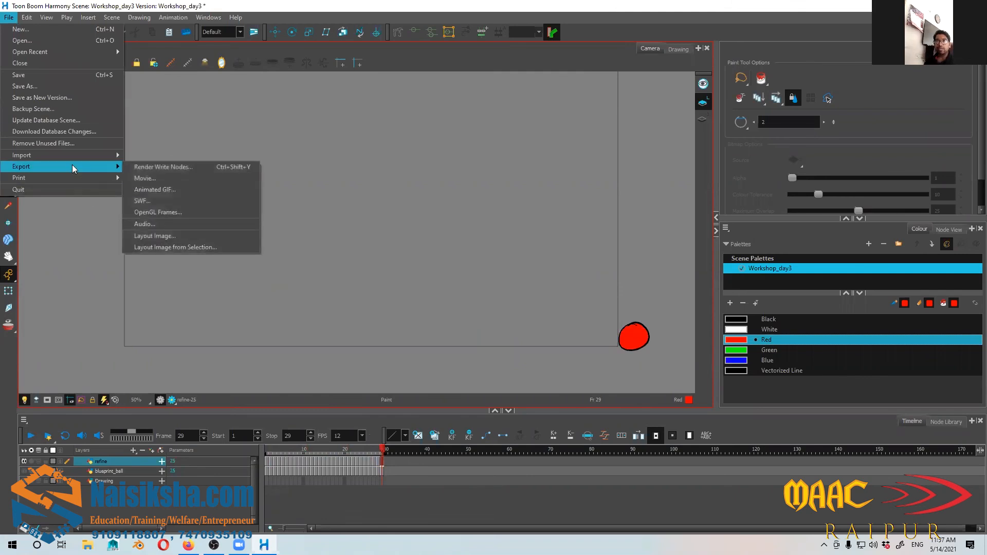
{"action": "left_click", "coordinate": [176, 180]}
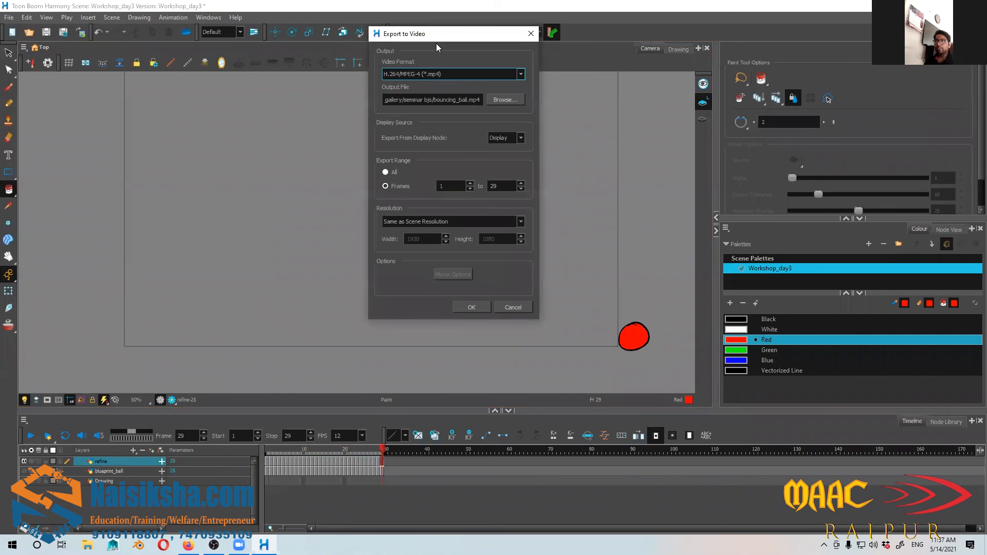
{"action": "left_click_drag", "start_coordinate": [437, 37], "coordinate": [426, 109]}
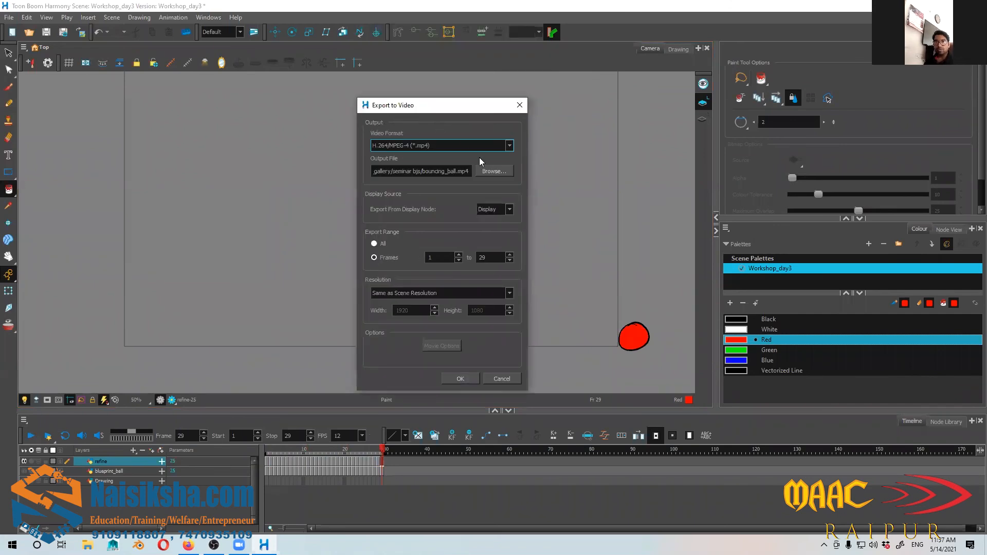
{"action": "left_click", "coordinate": [509, 147]}
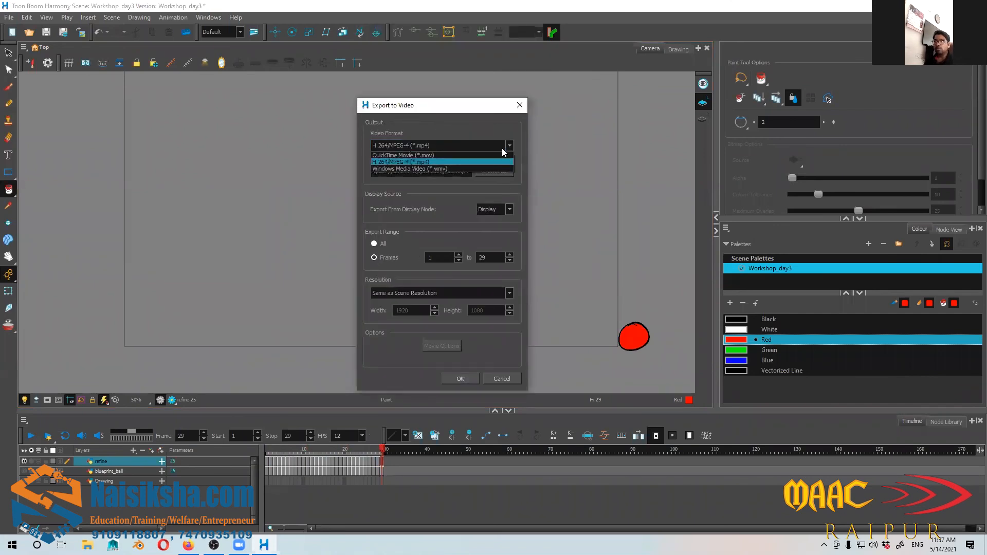
{"action": "left_click", "coordinate": [412, 163]}
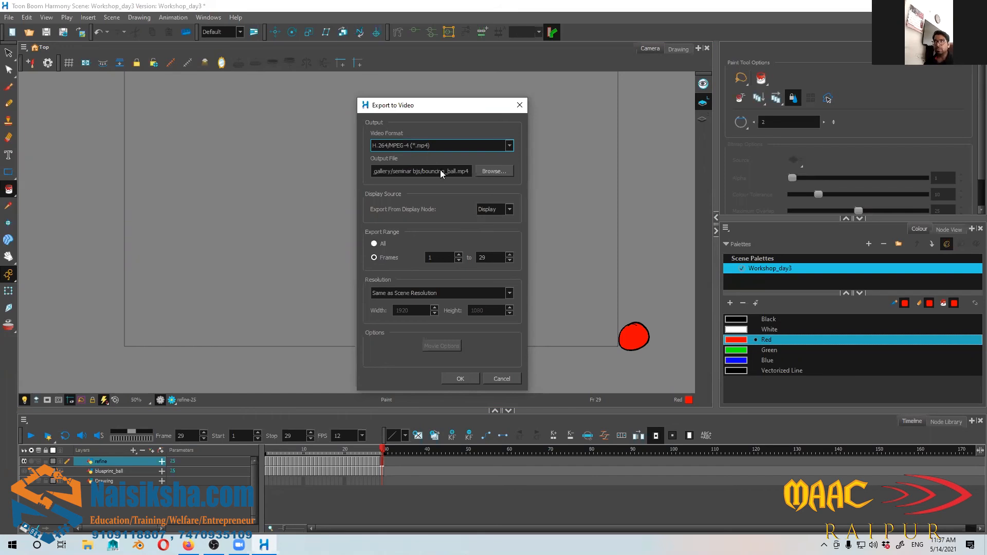
- Set the output file to bouncing_ball_2 in the seminar bjs folder, keeping the existing bouncing_ball video, and export the movie
{"action": "left_click", "coordinate": [494, 171]}
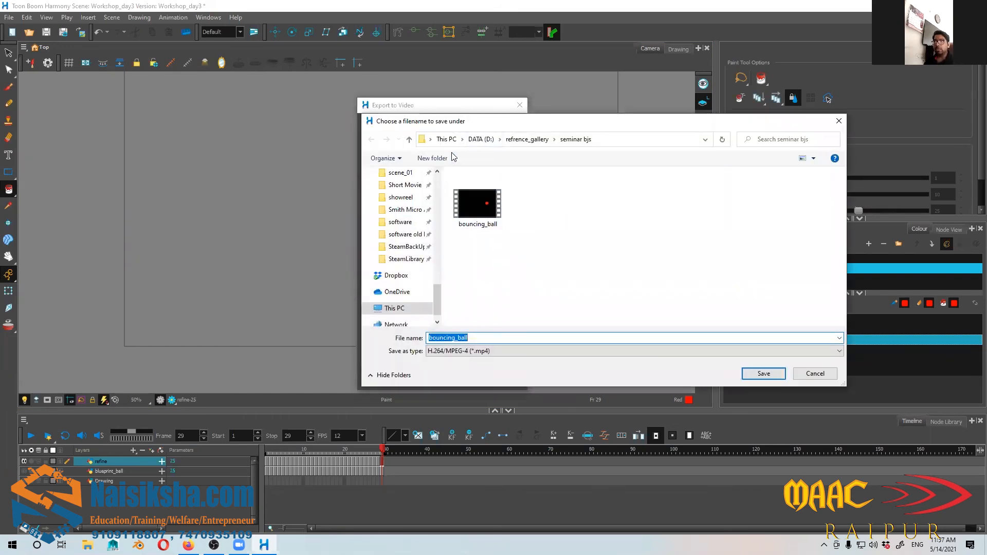
{"action": "left_click", "coordinate": [747, 377]}
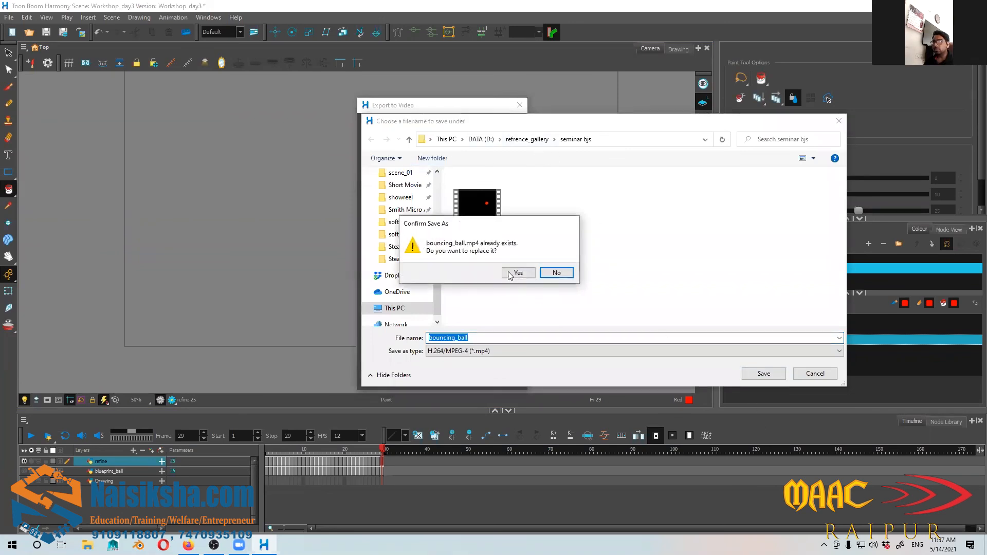
{"action": "left_click", "coordinate": [555, 272]}
{"action": "left_click", "coordinate": [488, 340]}
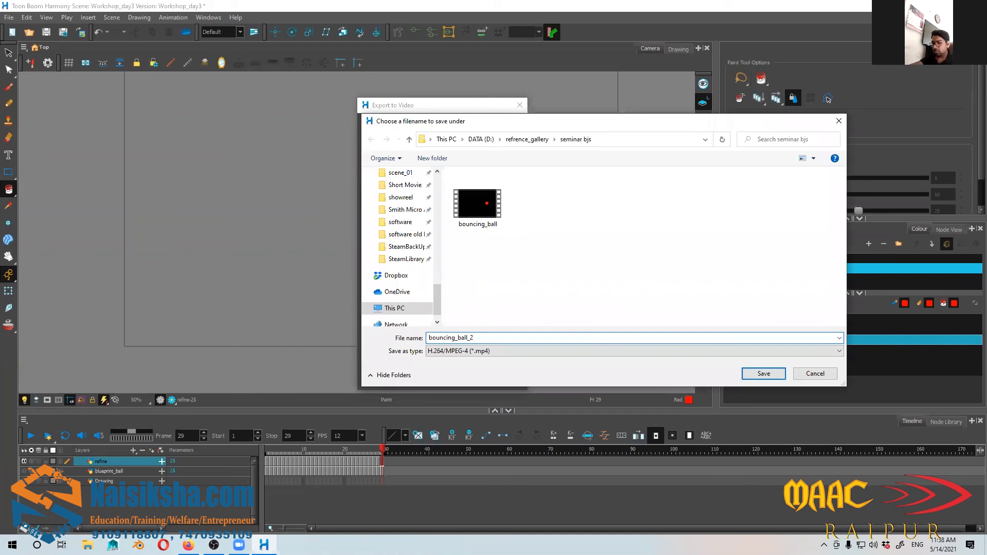
{"action": "left_click", "coordinate": [764, 373]}
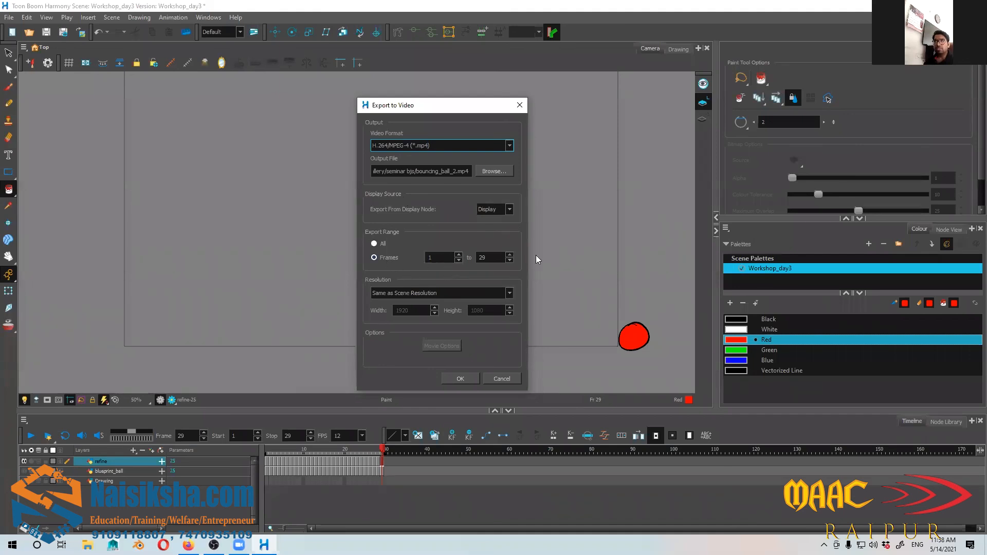
{"action": "left_click", "coordinate": [458, 379]}
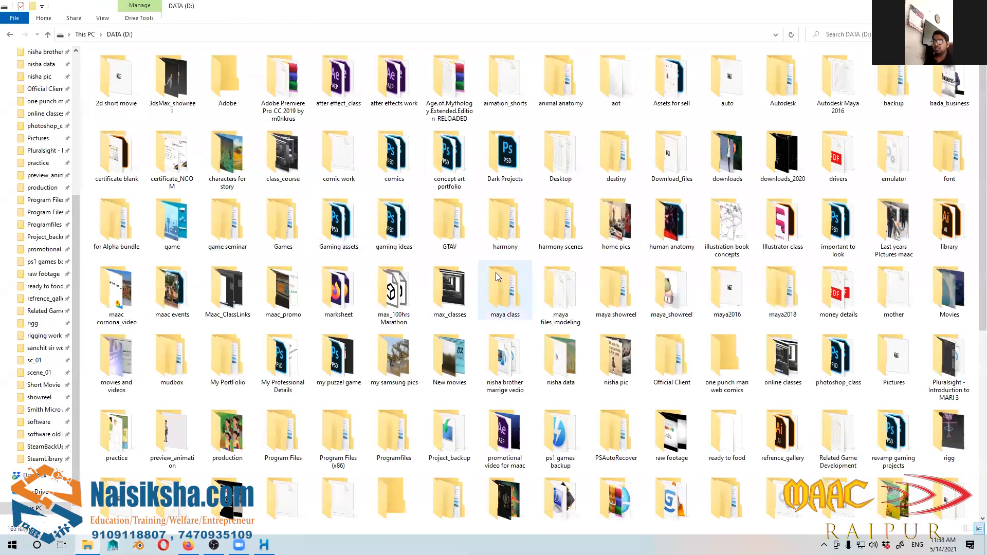
- Switch to File Explorer and open the seminar bjs folder inside refrence_gallery on the DATA (D:) drive
{"action": "left_click", "coordinate": [495, 274]}
{"action": "key", "text": "s"}
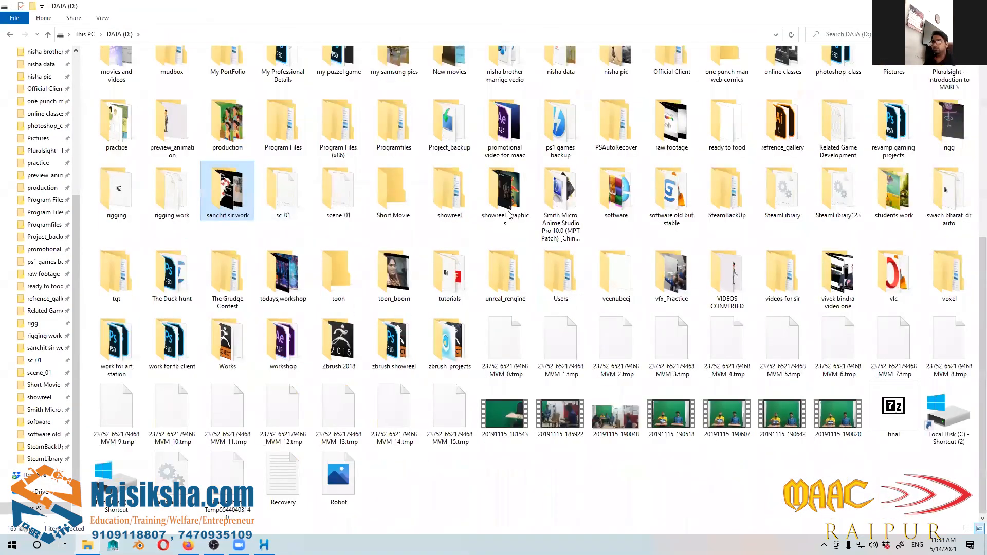
{"action": "type", "text": "e"}
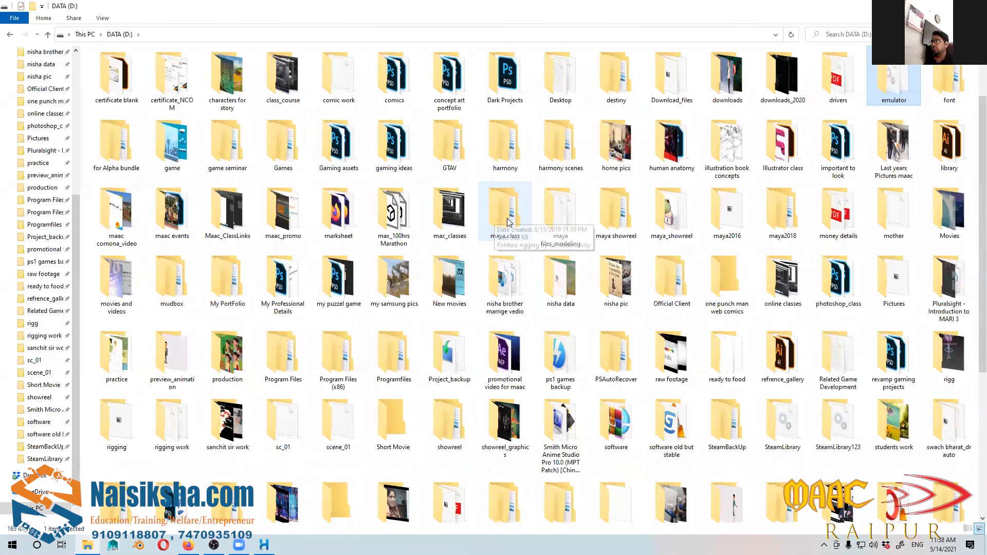
{"action": "type", "text": "ref"}
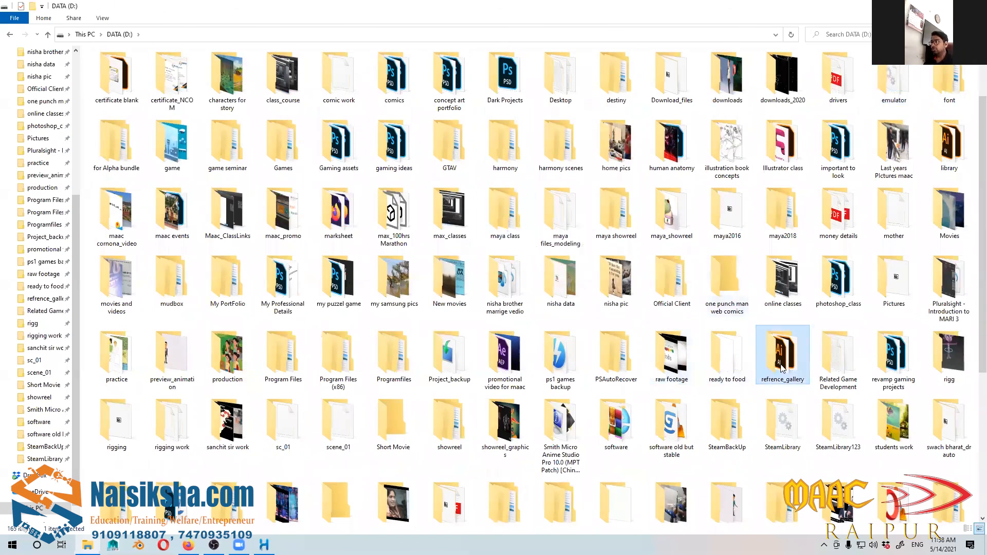
{"action": "key", "text": "Return"}
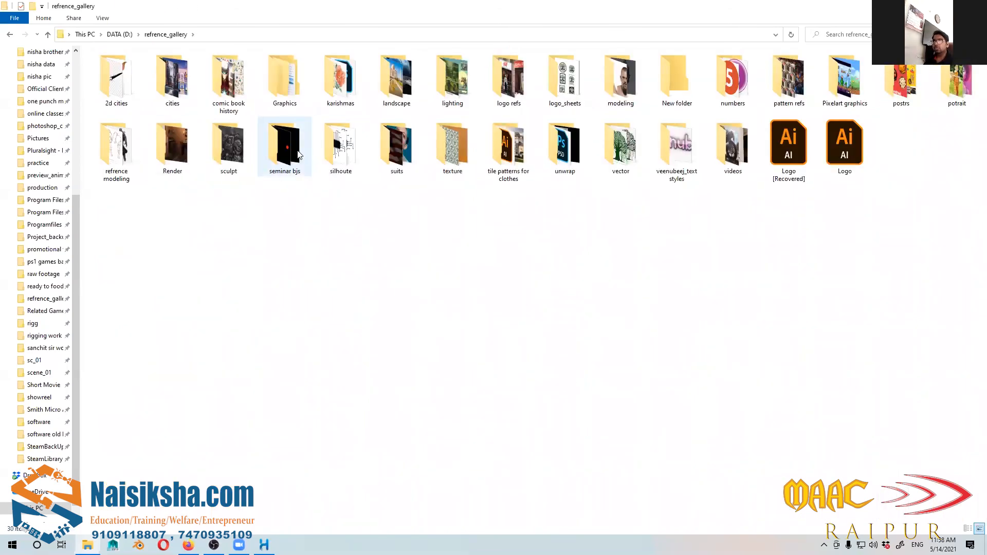
{"action": "double_click", "coordinate": [284, 147]}
- Open the exported bouncing_ball_2 video, close the default player, and reopen the file with VLC media player
{"action": "double_click", "coordinate": [340, 82]}
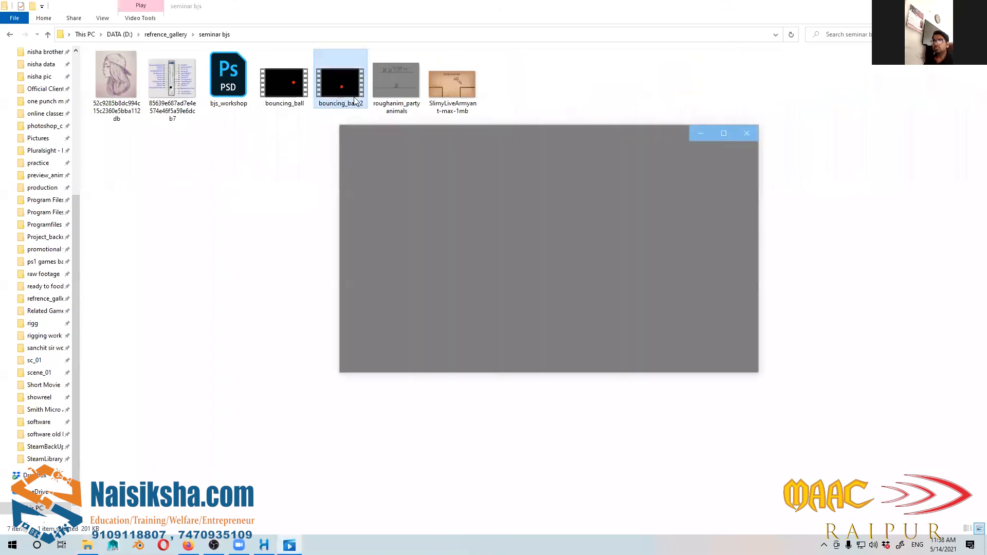
{"action": "left_click", "coordinate": [751, 130]}
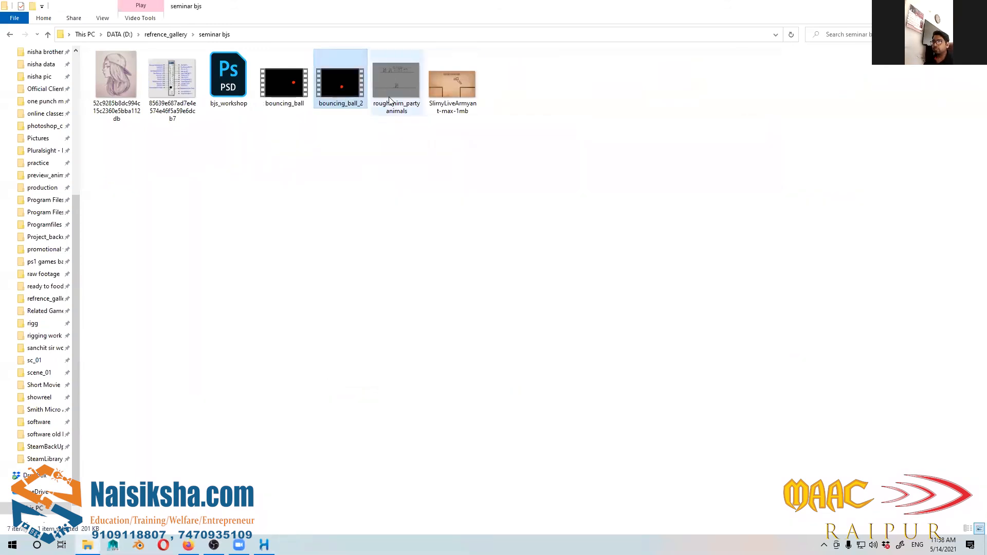
{"action": "right_click", "coordinate": [334, 88]}
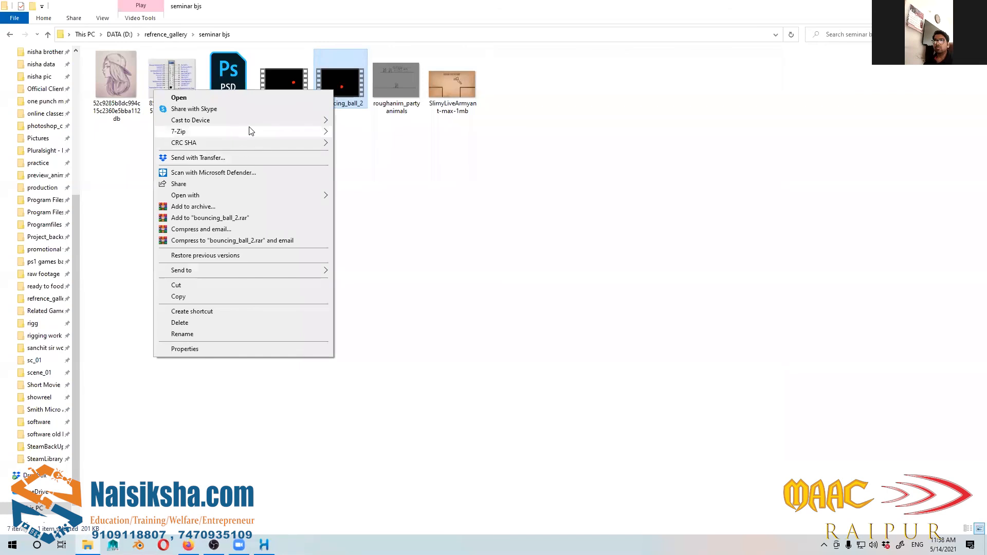
{"action": "mouse_move", "coordinate": [258, 195]}
{"action": "left_click", "coordinate": [367, 230]}
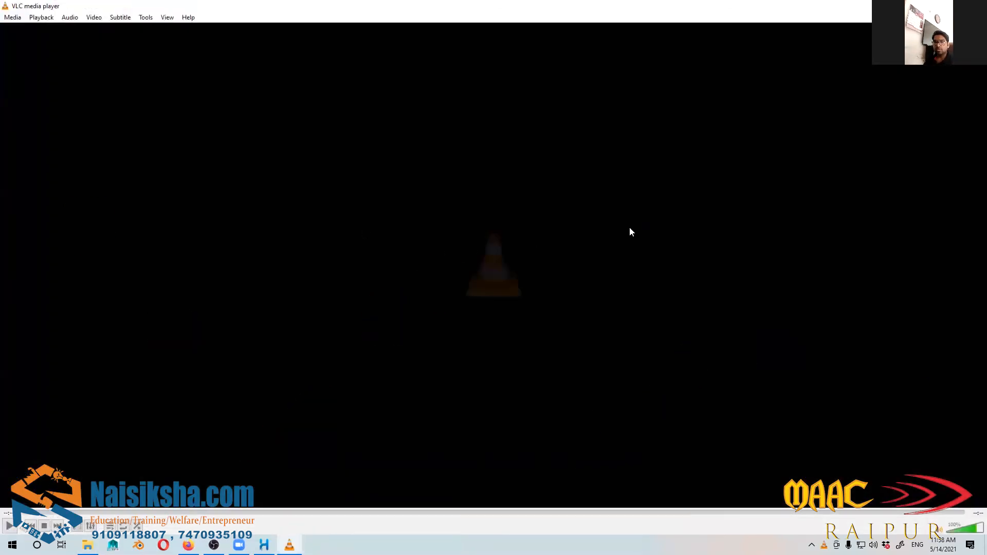
- Replay bouncing_ball_2.mp4 several times to review the exported bouncing ball animation
{"action": "left_click", "coordinate": [11, 527]}
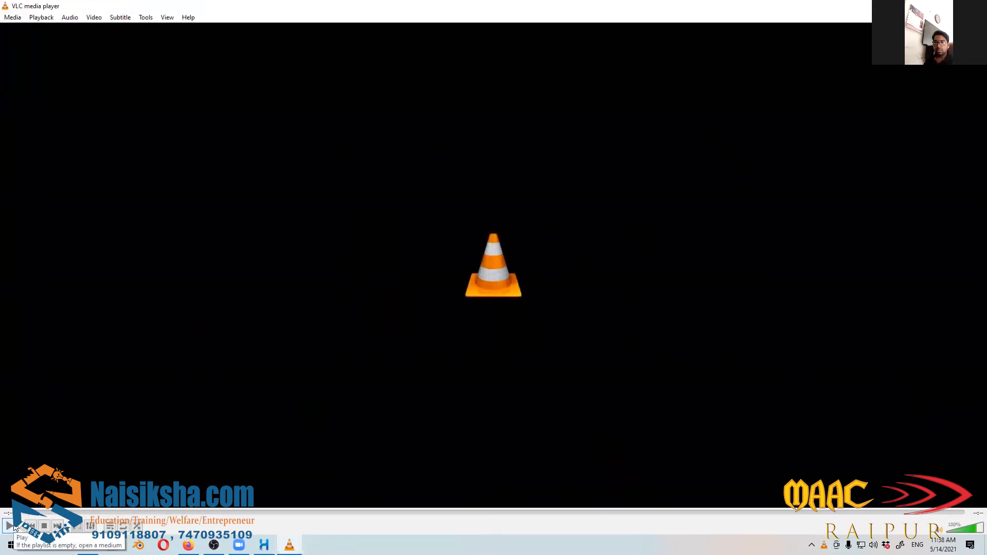
{"action": "left_click", "coordinate": [15, 528]}
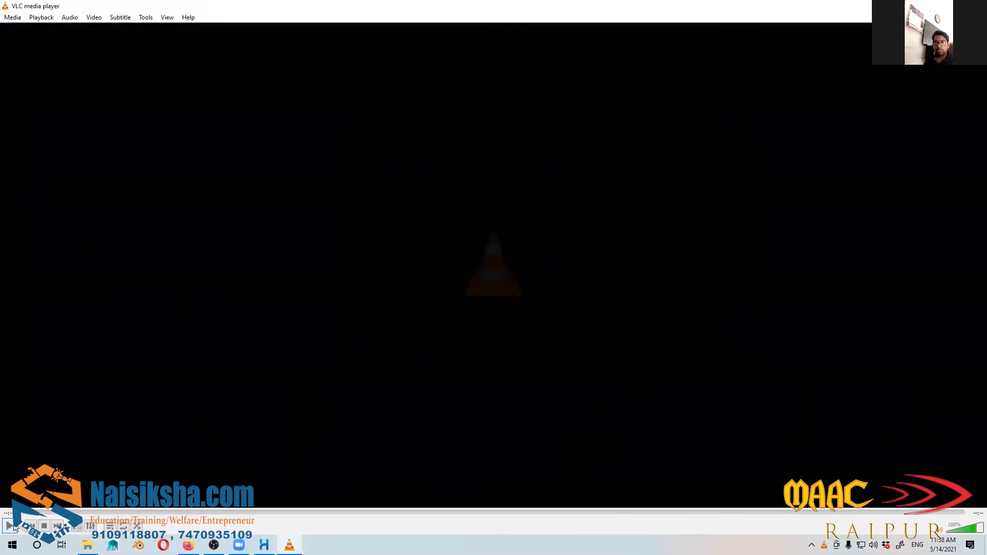
{"action": "left_click", "coordinate": [15, 528]}
{"action": "left_click", "coordinate": [14, 528]}
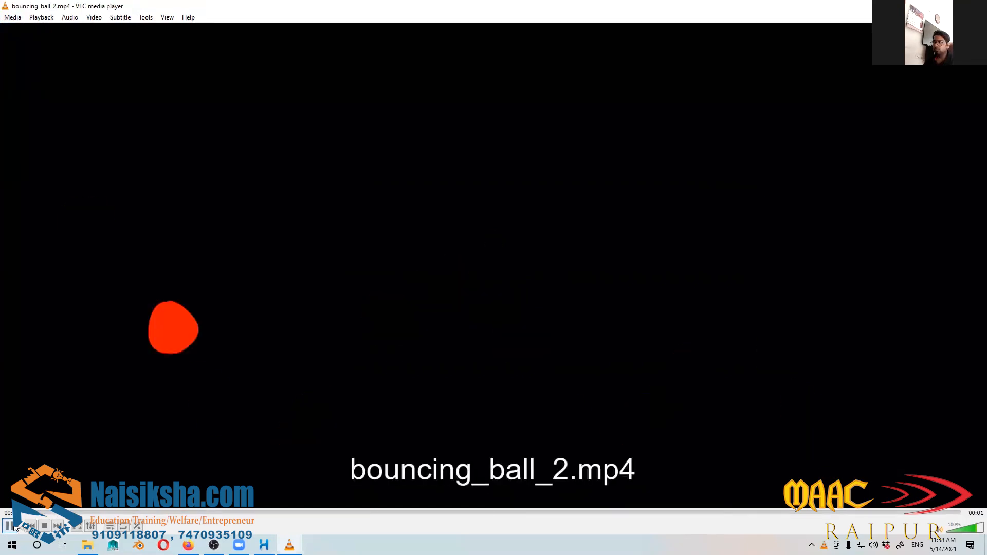
{"action": "left_click", "coordinate": [14, 528]}
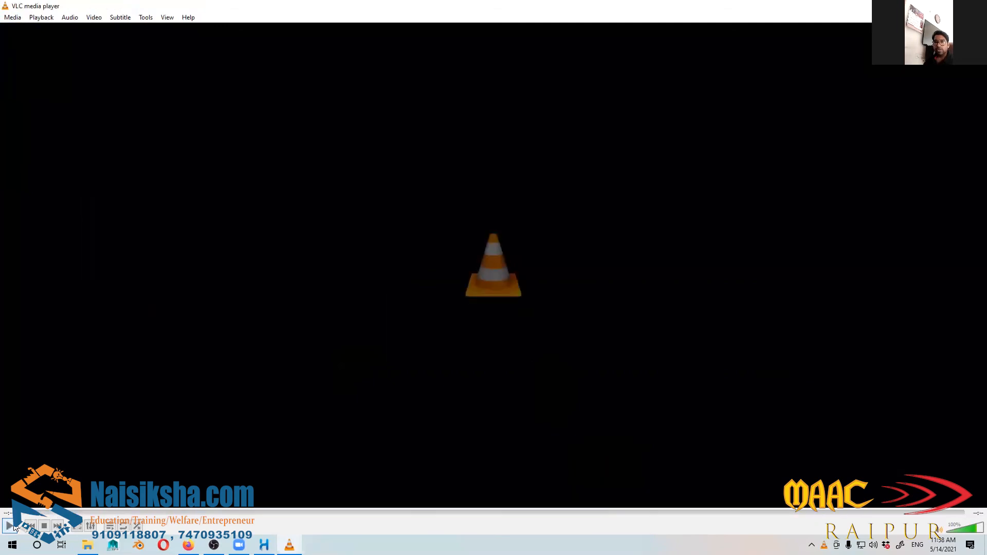
{"action": "left_click", "coordinate": [14, 528]}
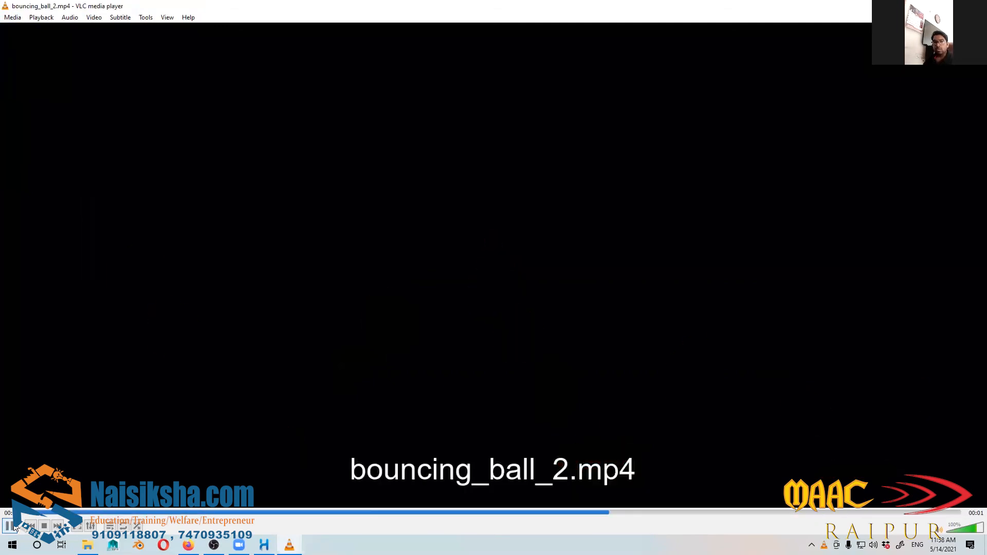
{"action": "left_click", "coordinate": [14, 528]}
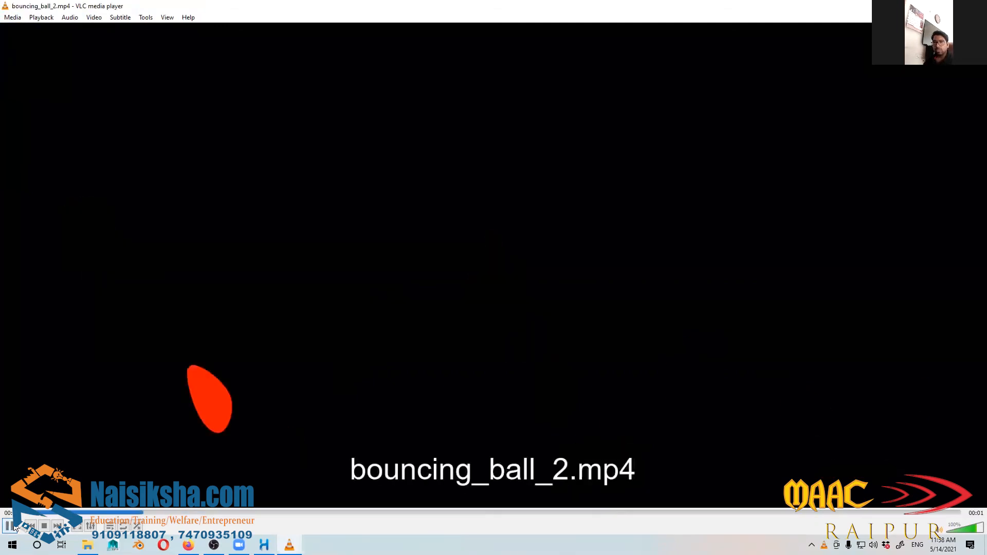